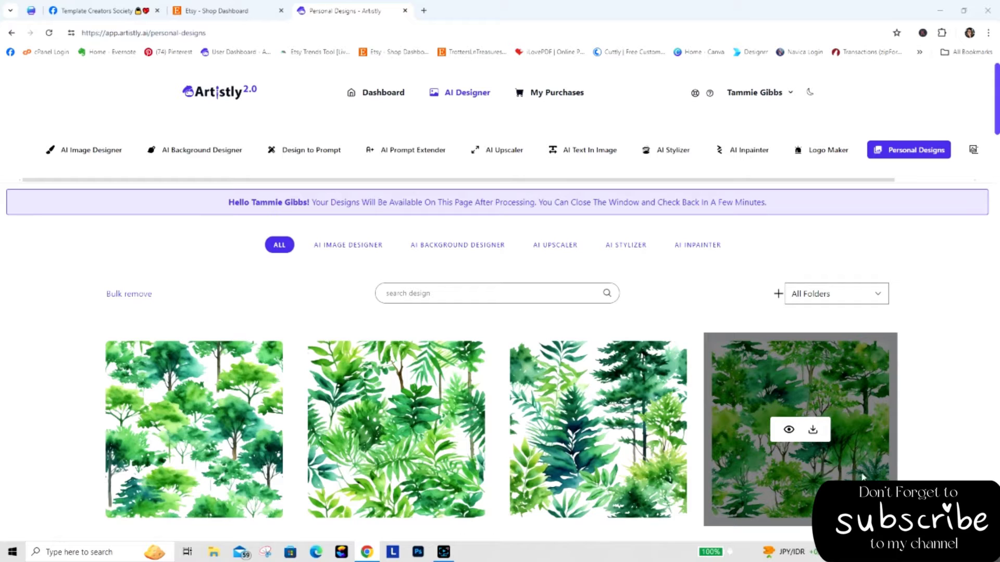
Examine the images and prompts of the fourth top-row forest design and the dense green forest design further down
click(789, 430)
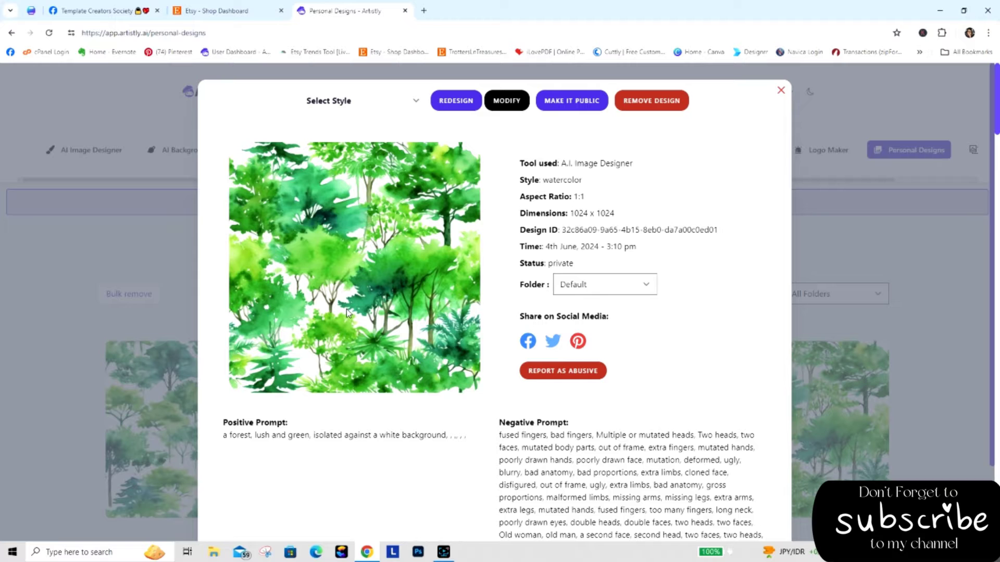
click(782, 90)
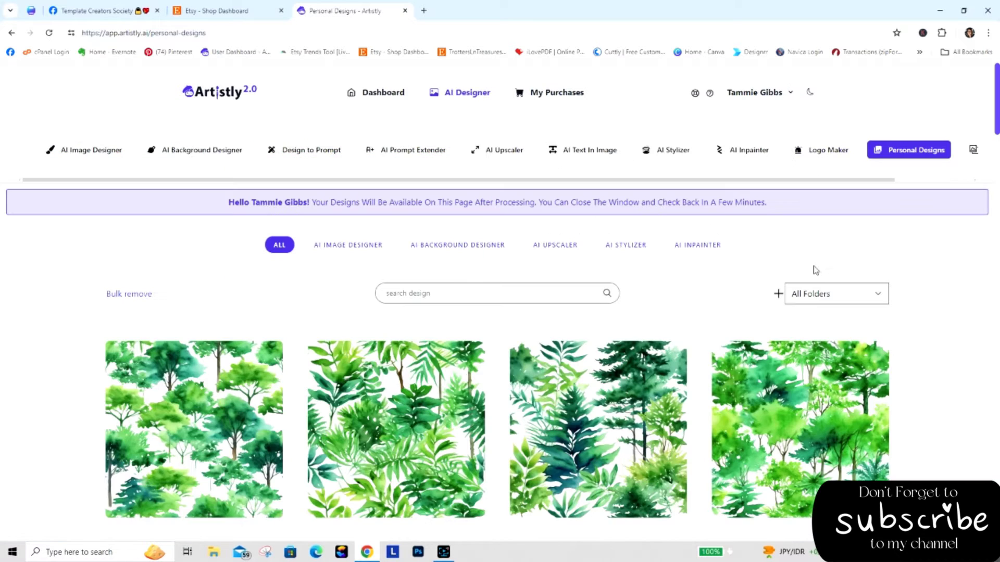
mouse_move(608, 427)
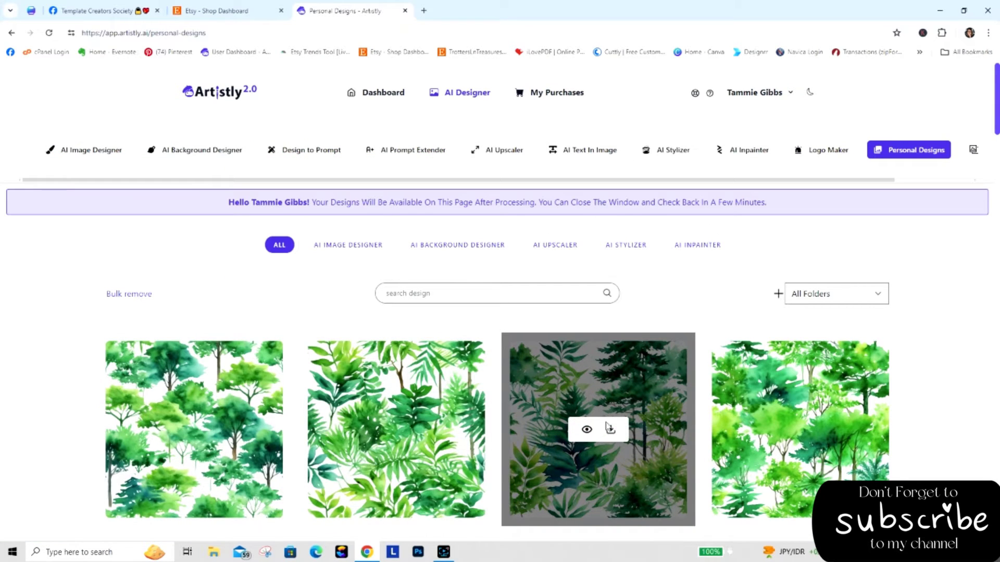
scroll(500, 313, down, 2)
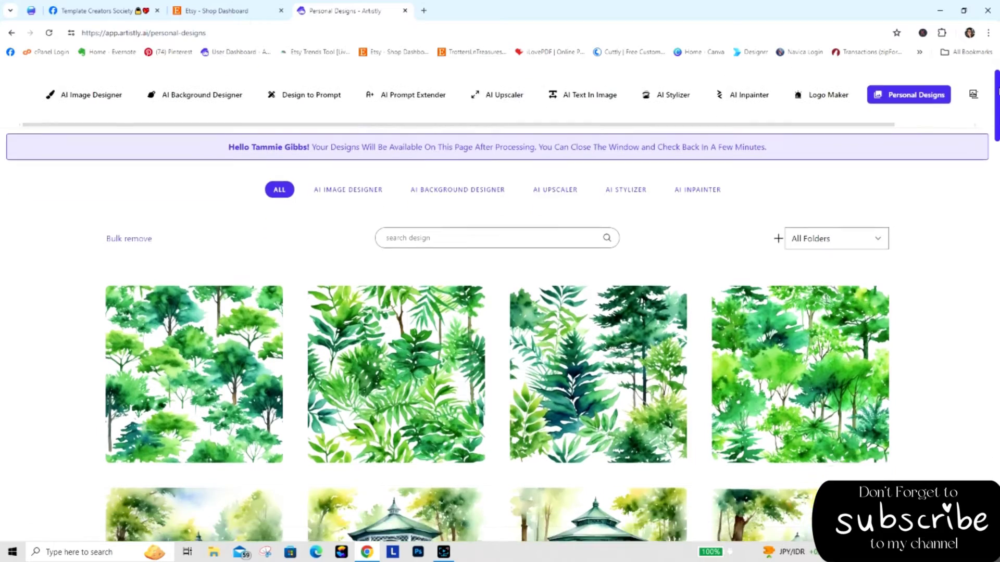
scroll(500, 302, down, 9)
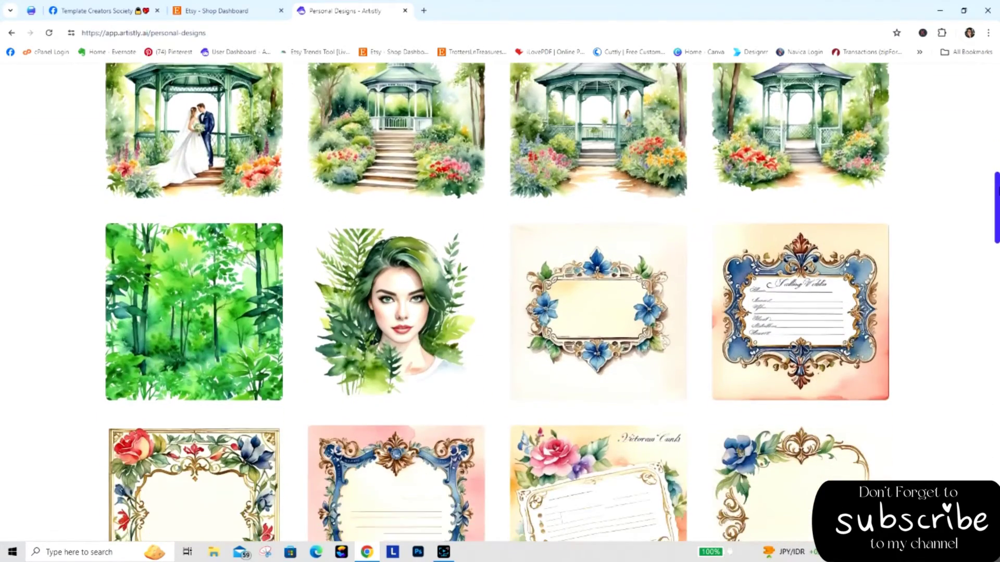
scroll(297, 322, up, 1)
click(182, 326)
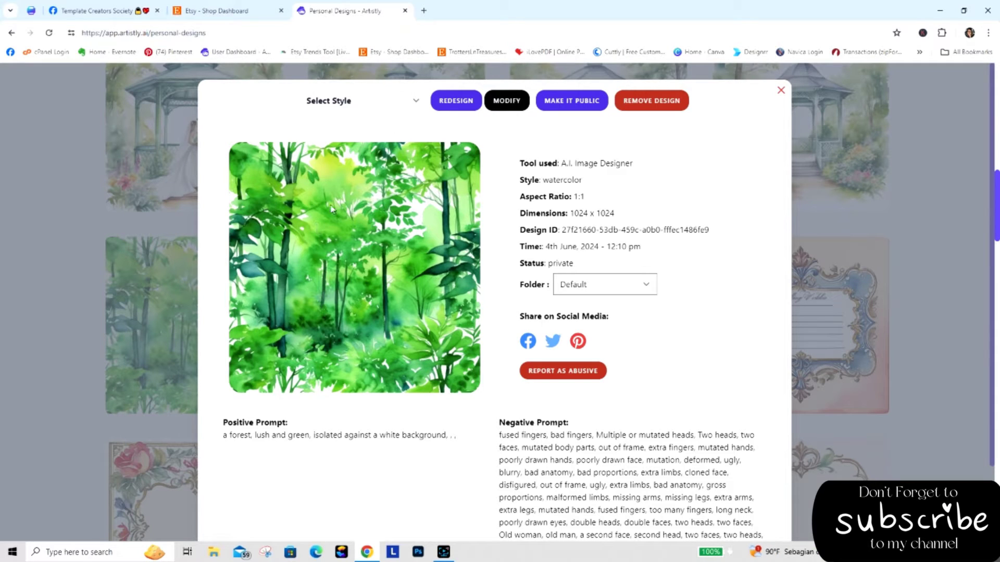
click(781, 92)
Compare the top-row forest designs with the dense forest design below the gazebos, and review that design's details again
drag(997, 203, 995, 130)
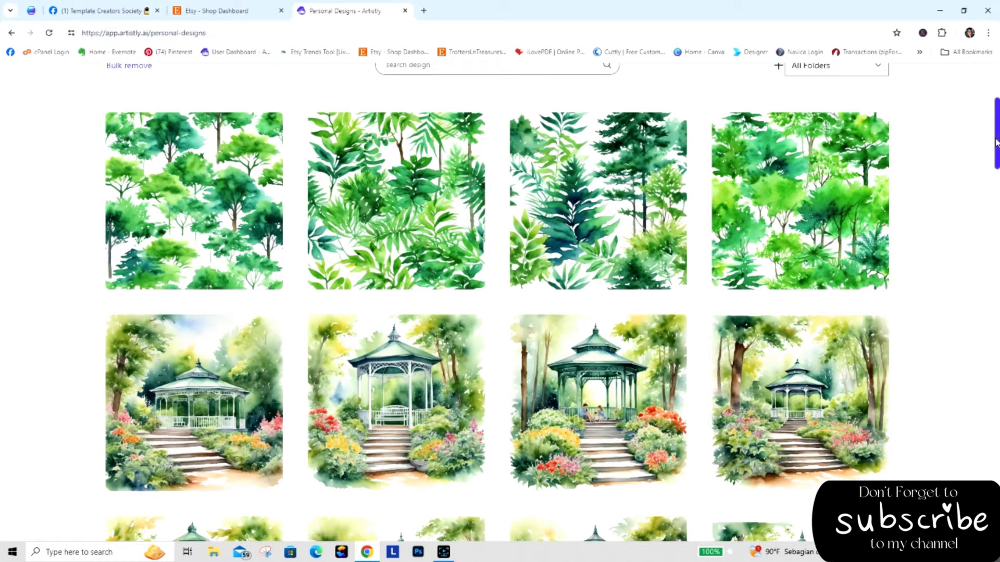
scroll(987, 128, down, 4)
scroll(396, 323, down, 5)
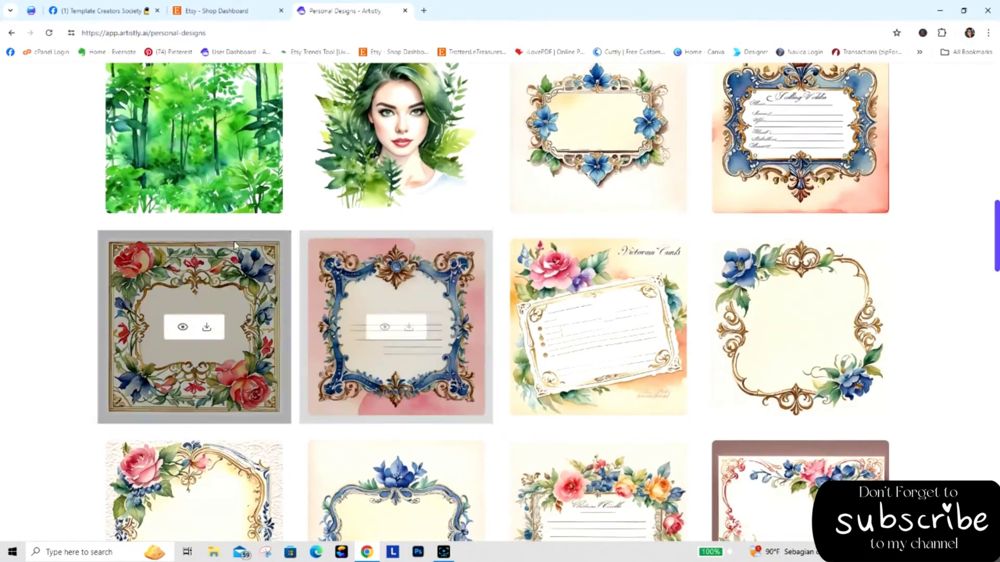
scroll(244, 426, up, 5)
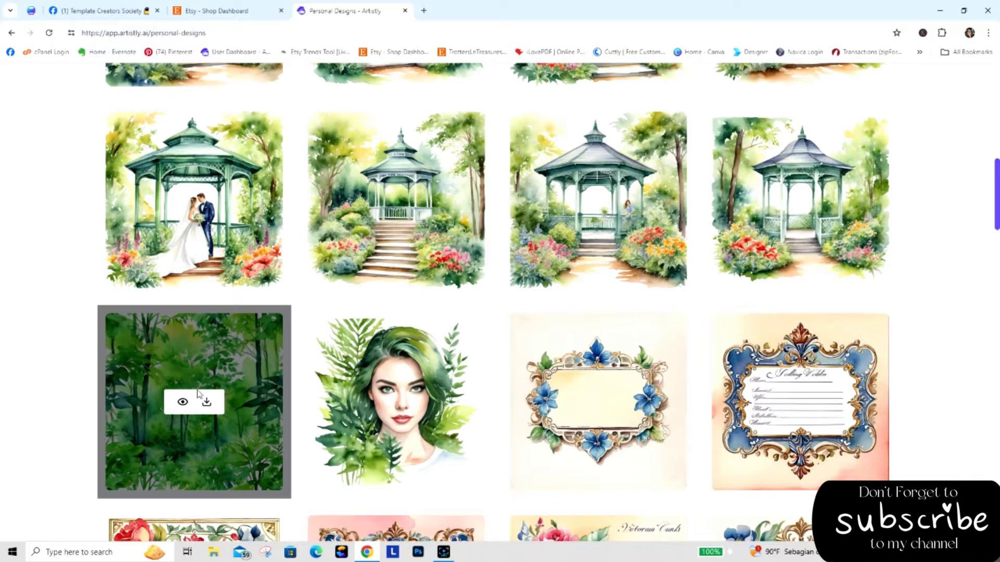
click(182, 404)
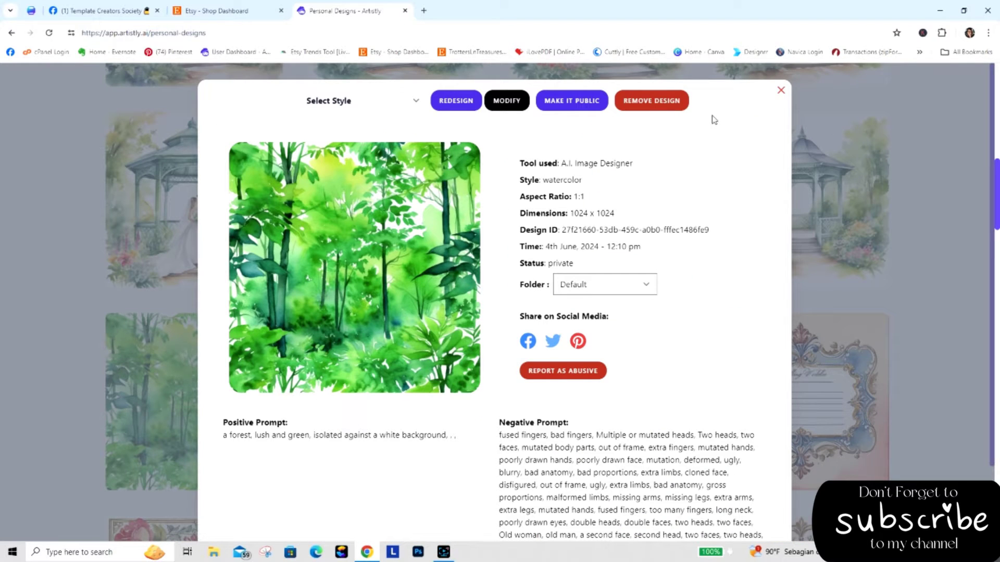
click(781, 91)
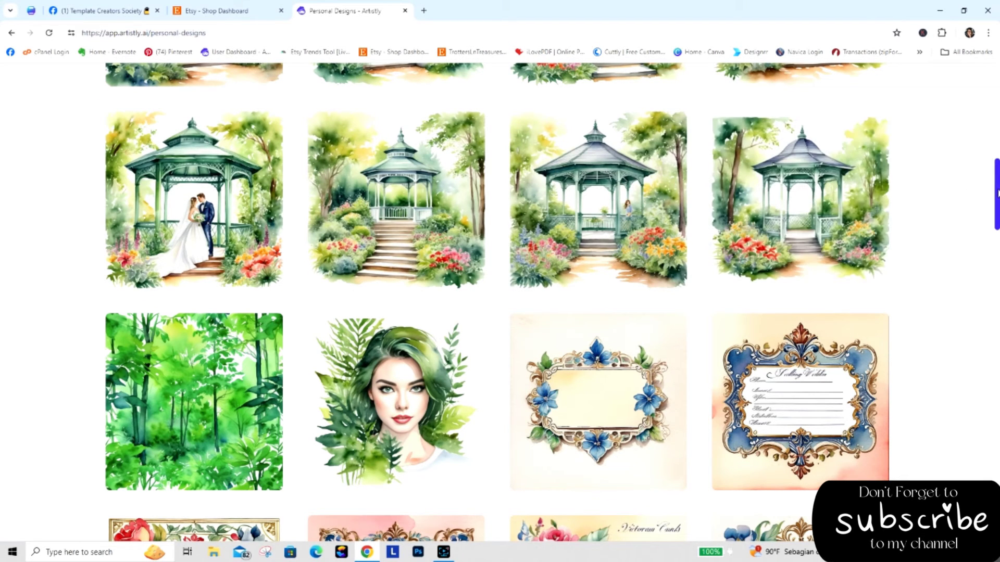
Open the last gazebo design in the wedding couple's row and start a redesign of it in the Watercolor style
scroll(997, 193, up, 4)
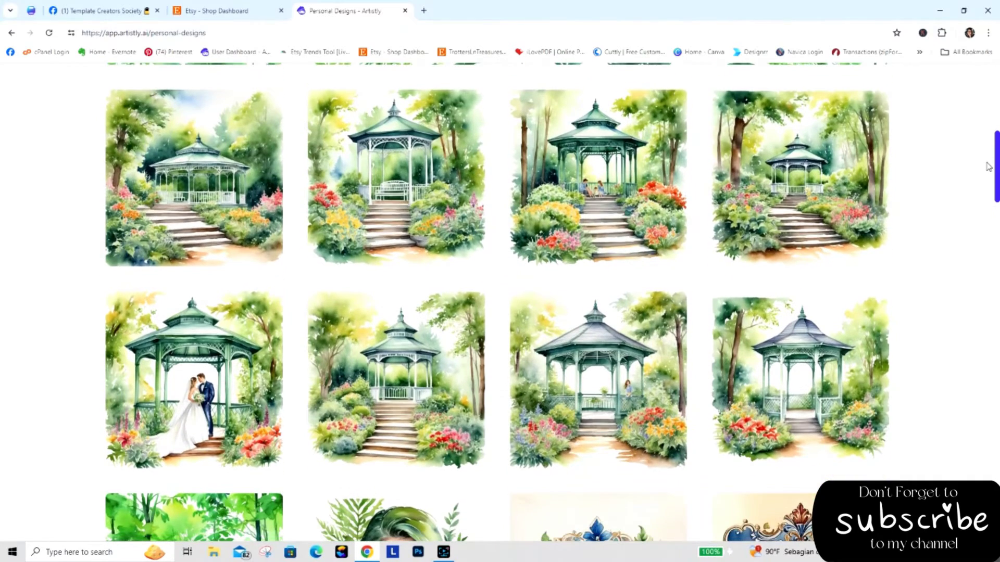
scroll(988, 167, down, 1)
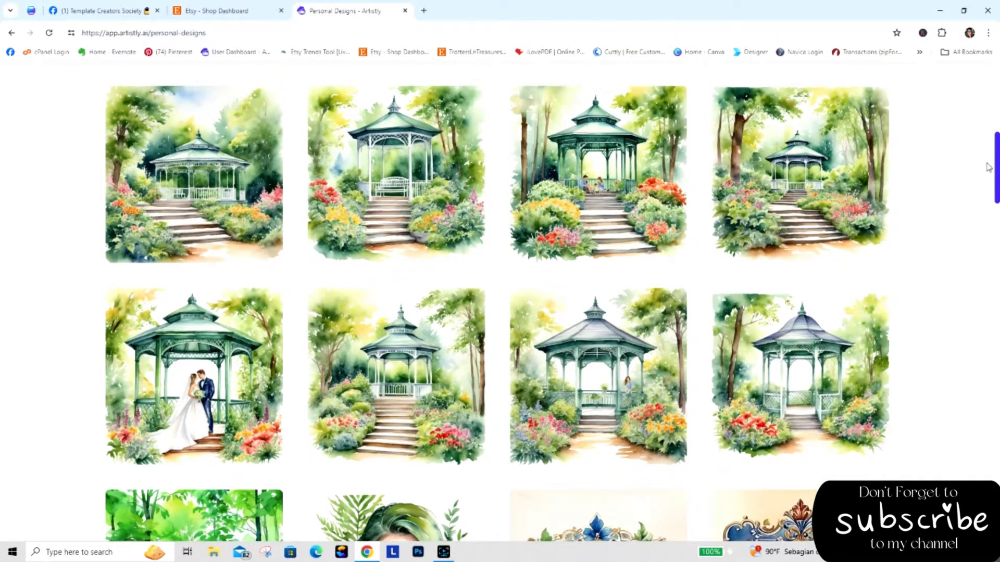
scroll(989, 166, up, 2)
scroll(989, 172, down, 3)
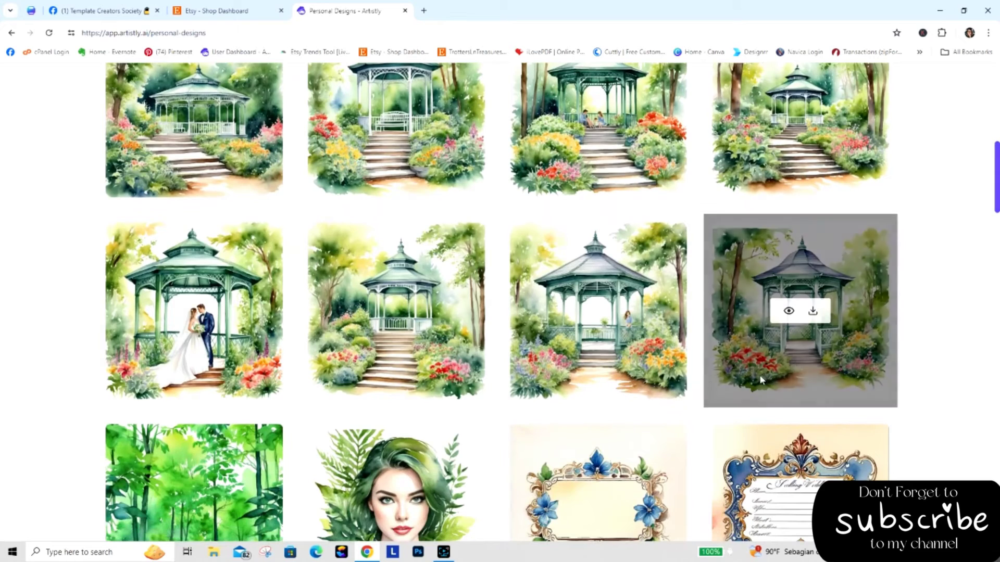
click(789, 312)
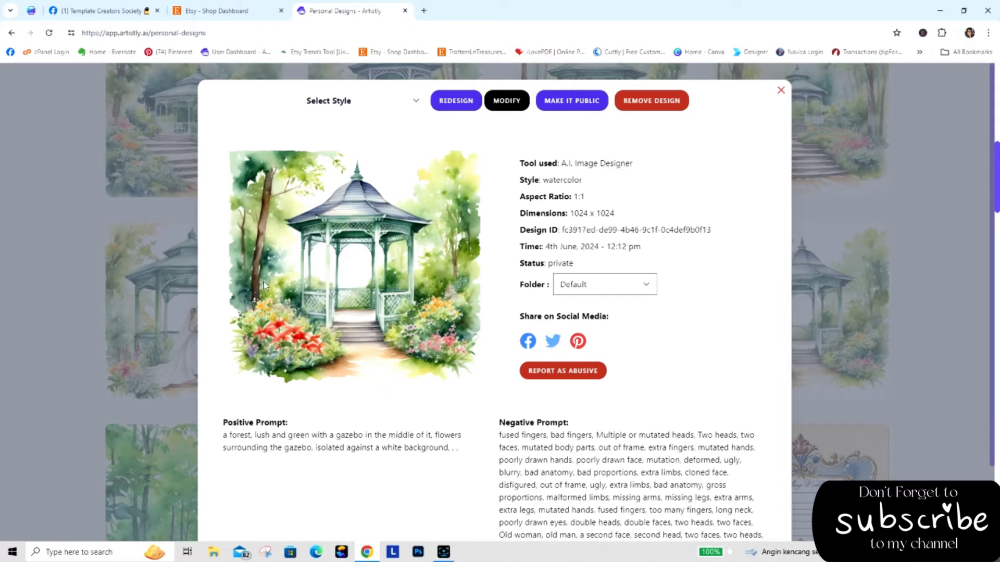
click(335, 103)
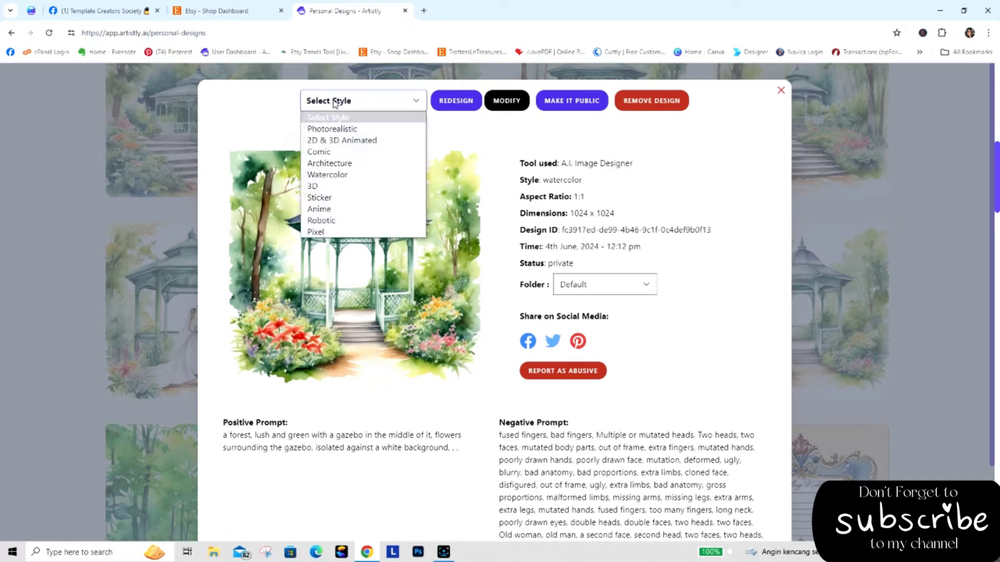
click(344, 176)
click(460, 101)
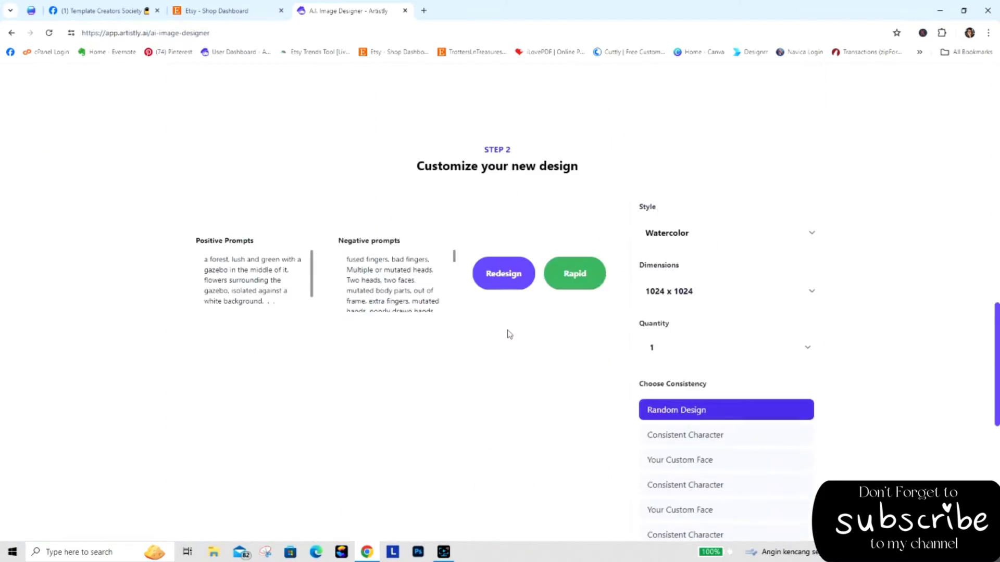
Set the redesign quantity to 4 and generate the new gazebo designs
click(683, 283)
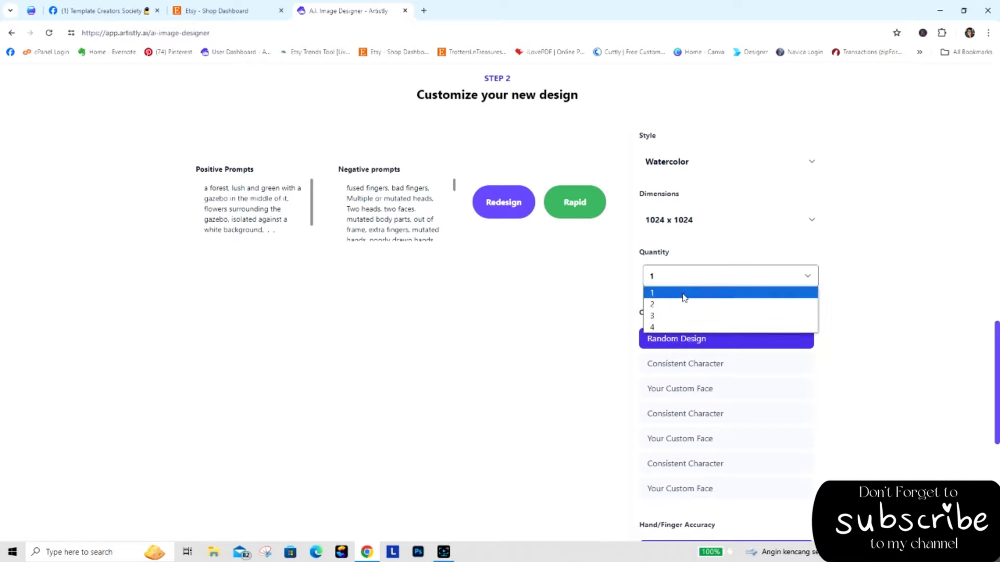
click(684, 330)
click(487, 203)
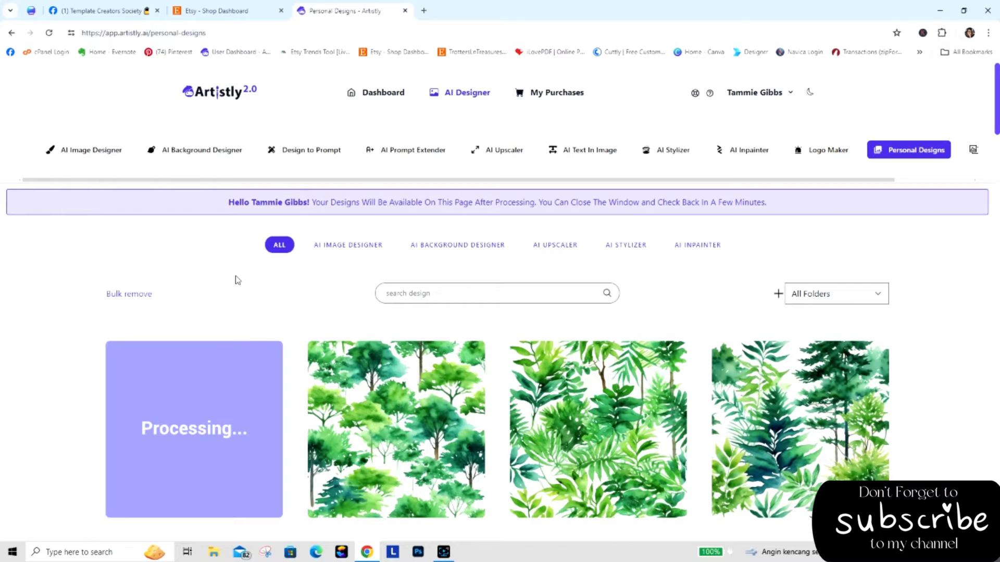
Once processing ends, open the newly generated white gazebo design, make it public and close its details
mouse_move(268, 472)
scroll(997, 86, down, 4)
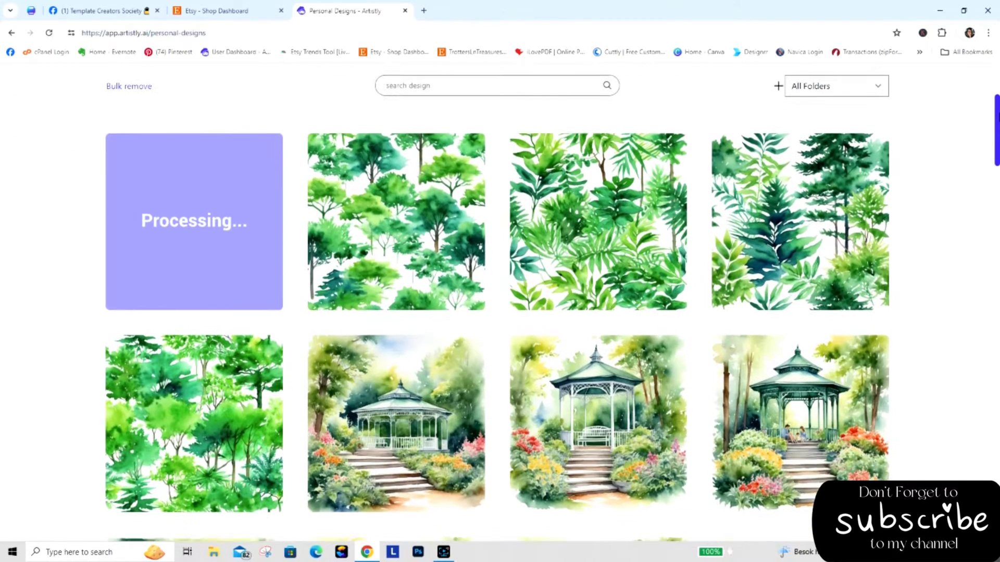
scroll(981, 161, up, 1)
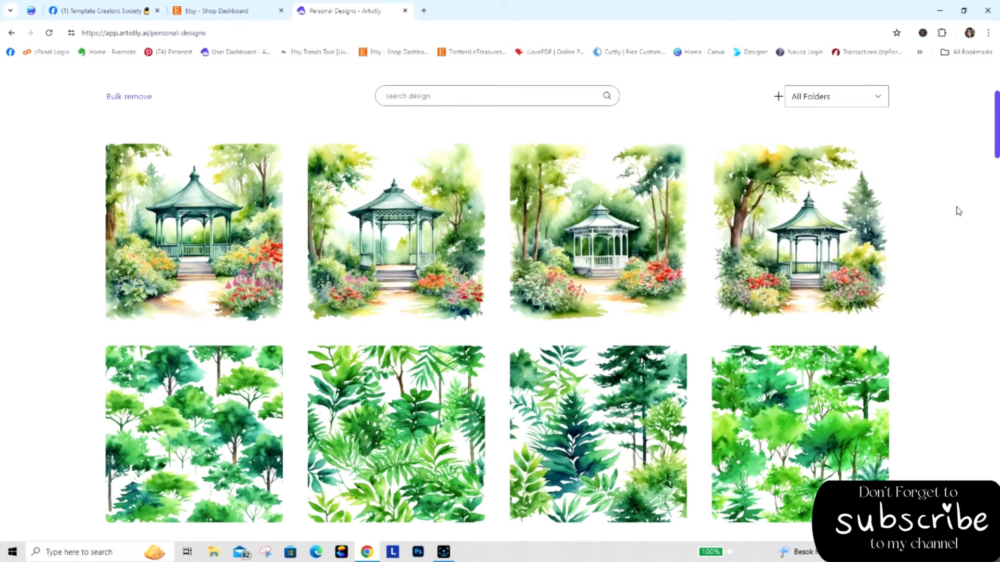
mouse_move(901, 177)
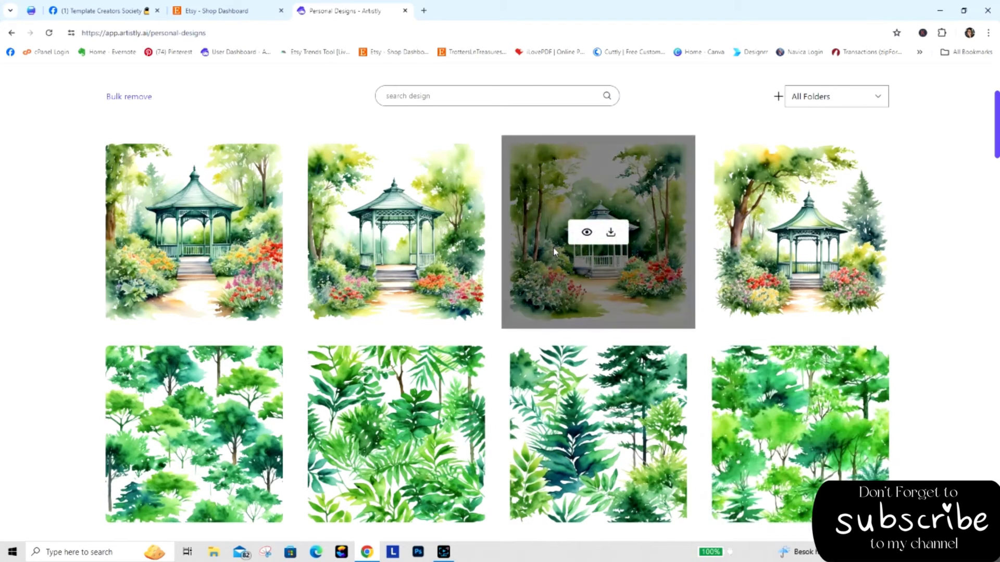
click(587, 233)
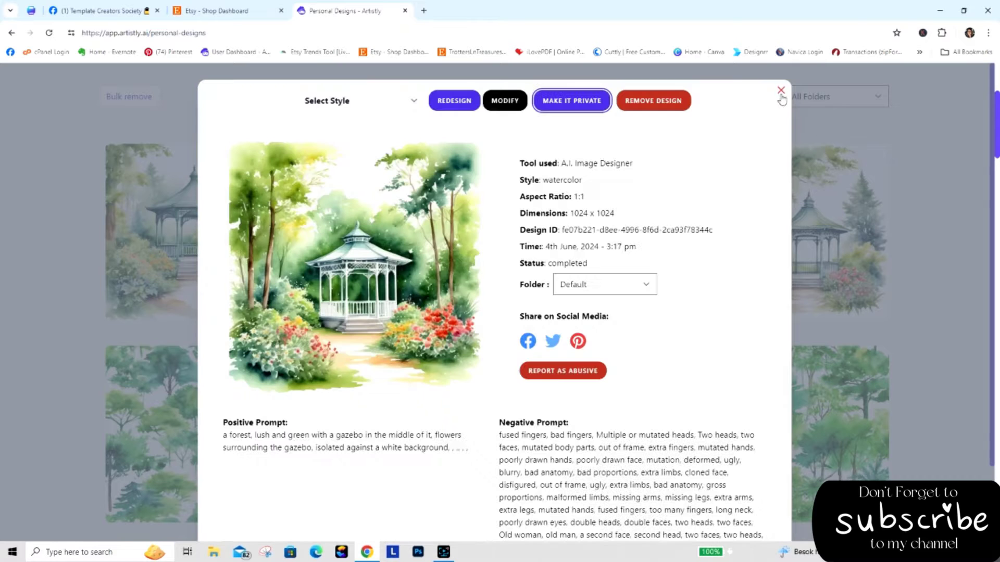
click(782, 94)
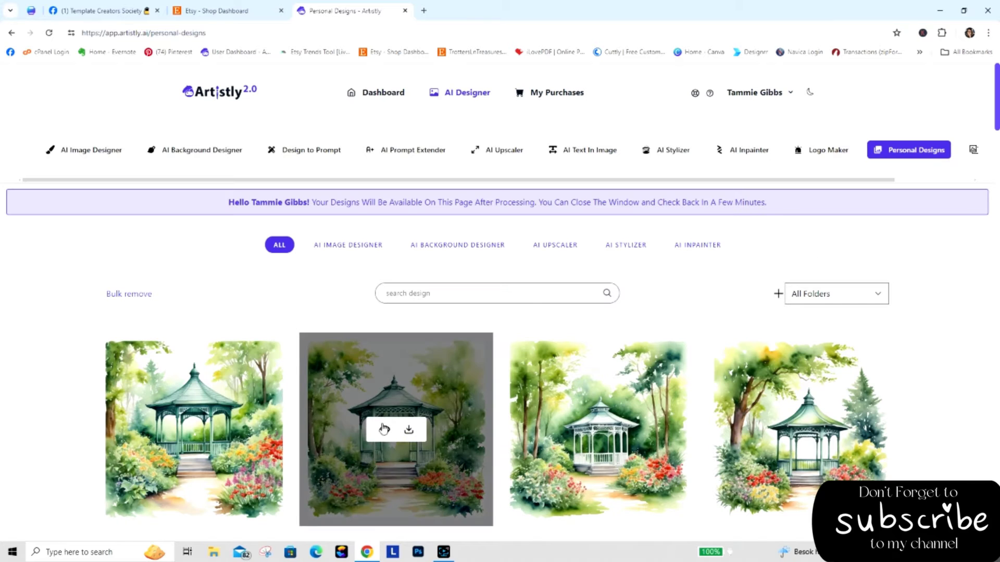
Examine the second new gazebo design's details and compare the new gazebos with the forest designs in the gallery
click(384, 427)
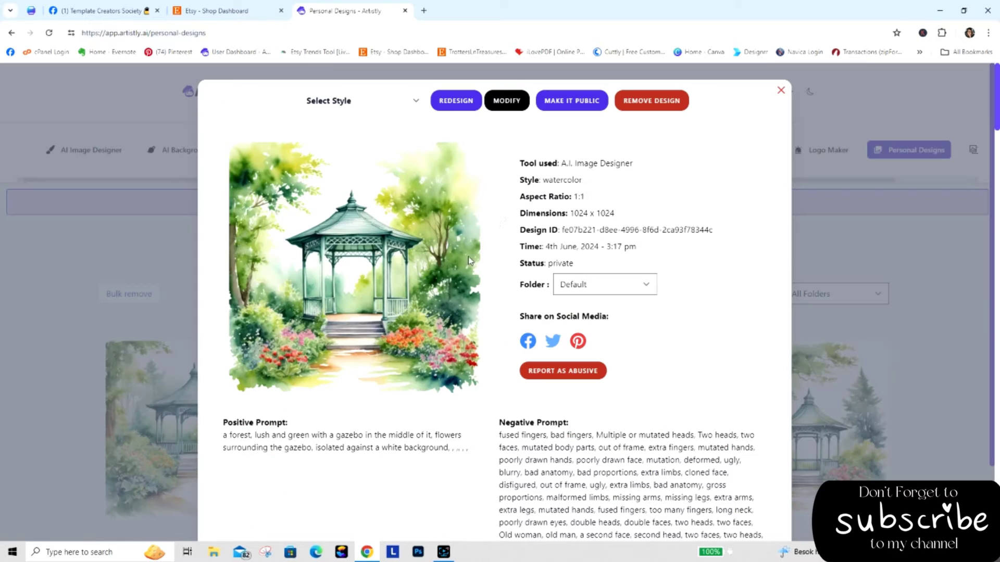
click(781, 92)
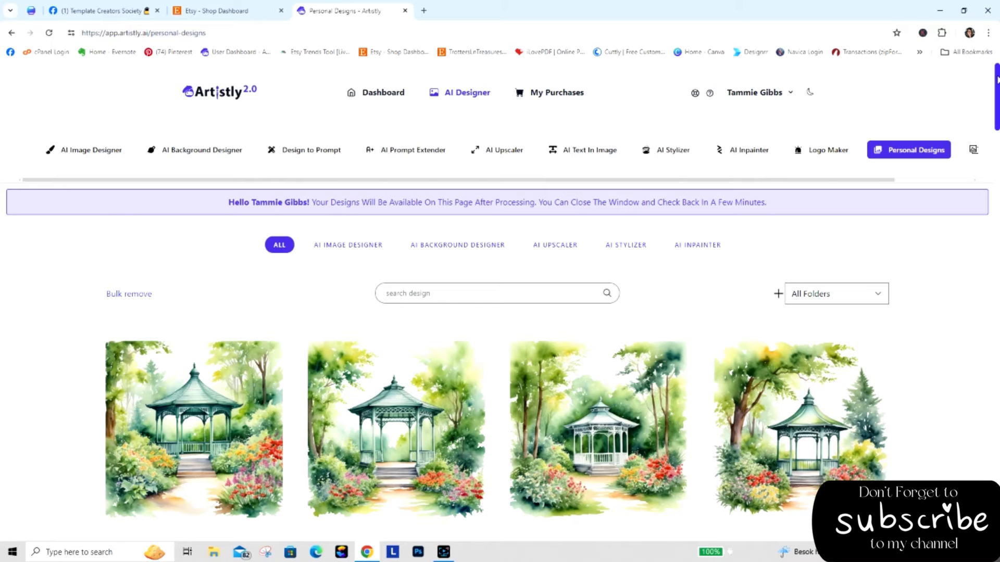
drag(997, 78, 997, 96)
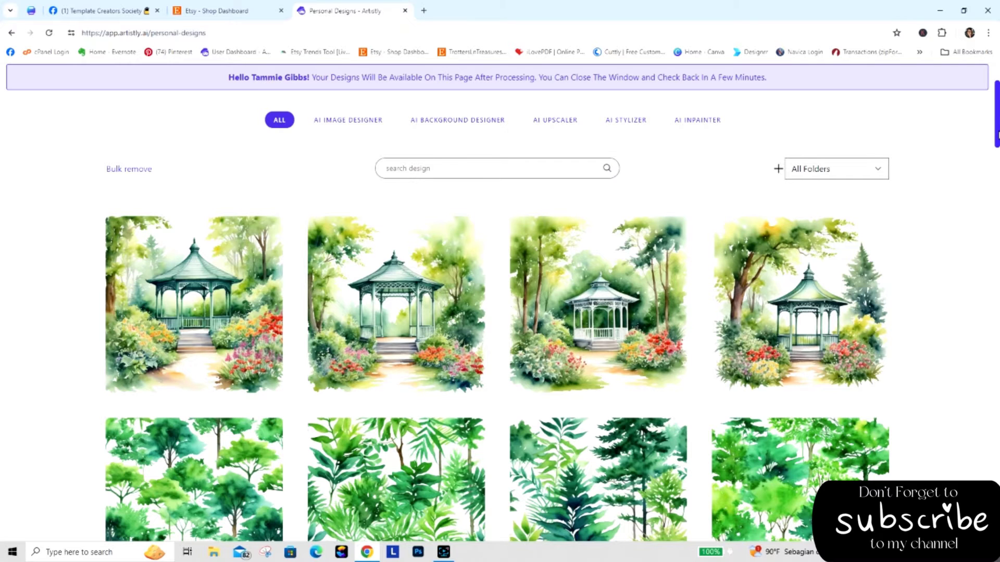
scroll(998, 135, down, 3)
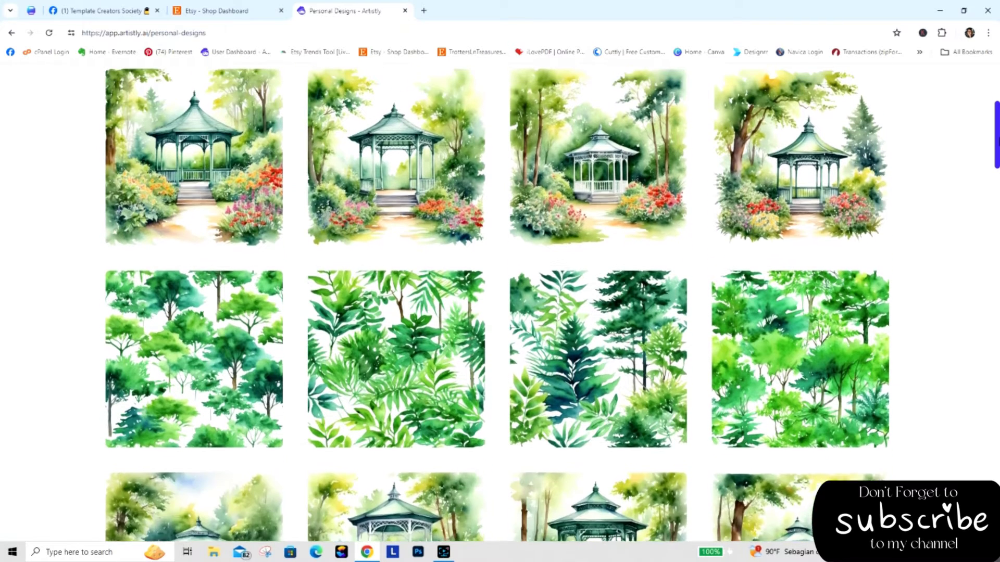
scroll(552, 303, up, 1)
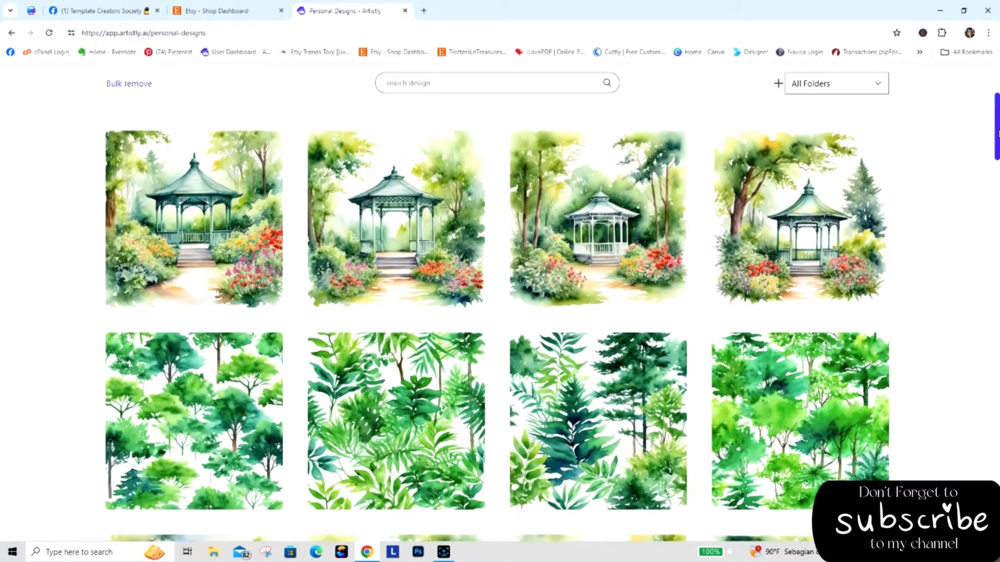
Open Canva in a new browser tab and create a blank Real Estate Flyer design
click(425, 12)
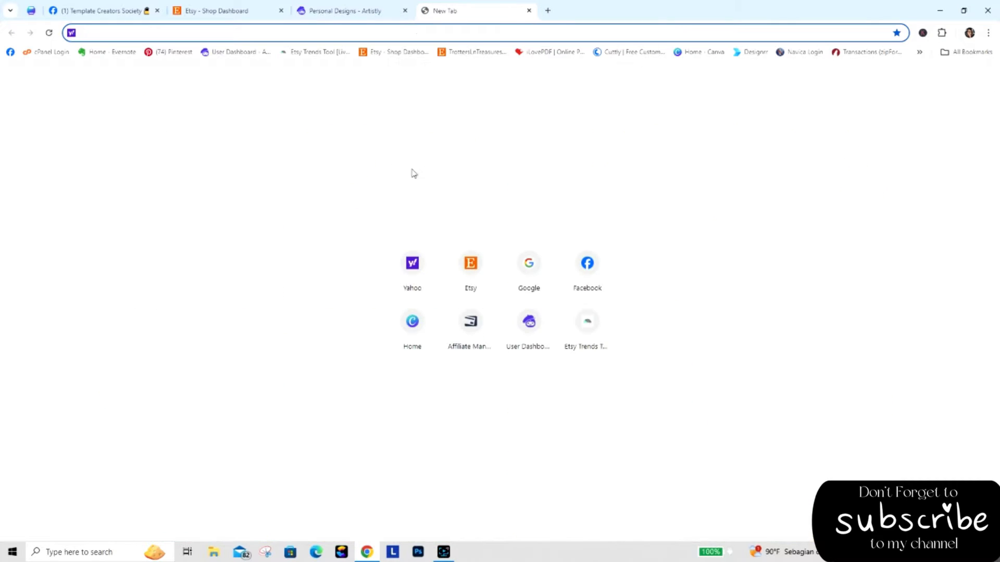
click(414, 322)
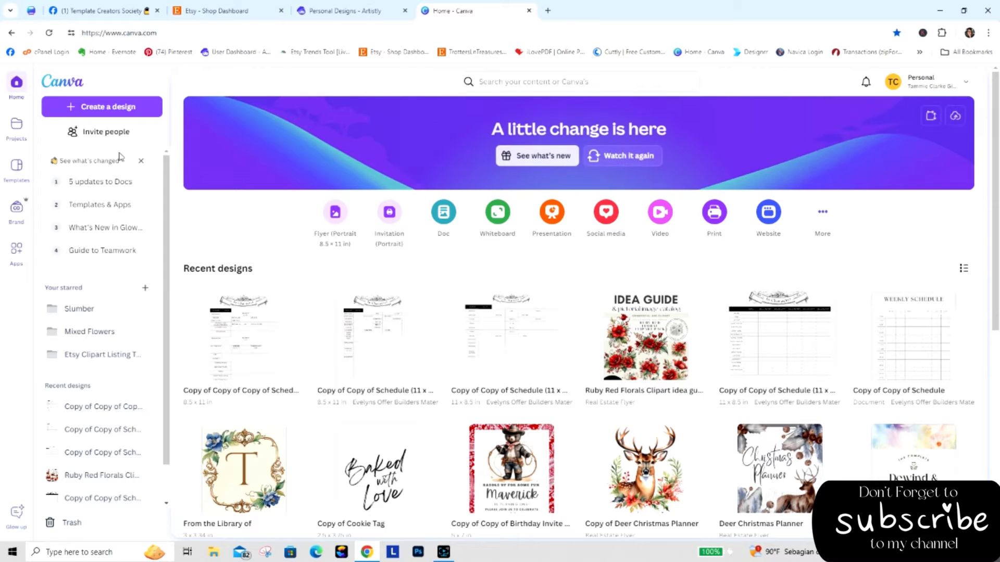
click(70, 107)
click(404, 165)
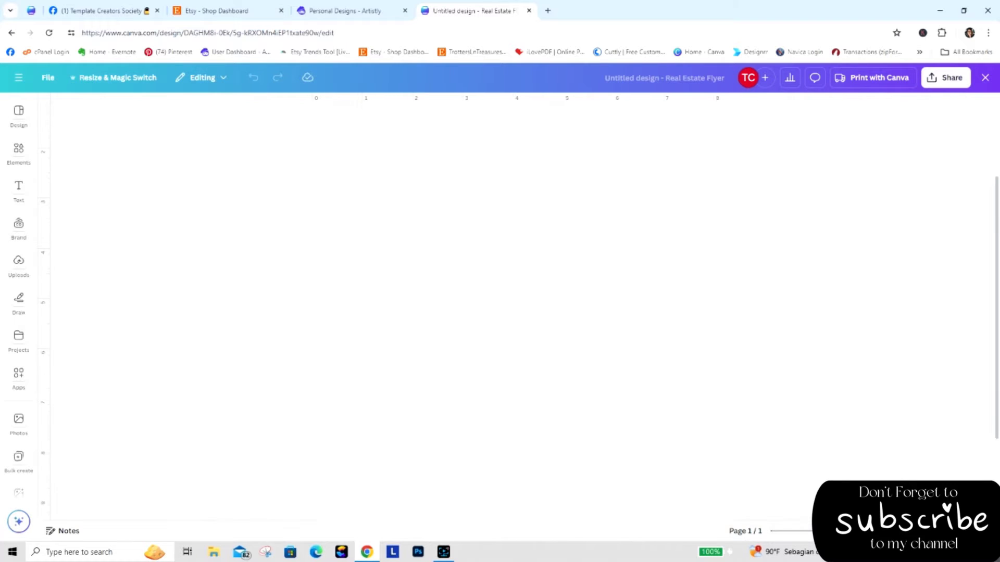
scroll(996, 291, up, 5)
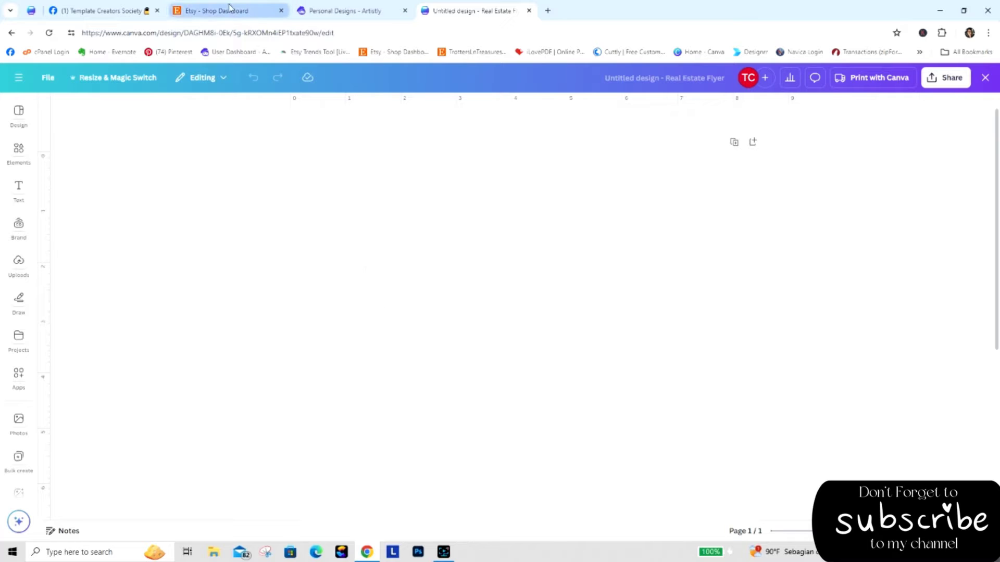
Switch to Artistly, open the first gazebo design's details and copy its positive prompt text
click(315, 11)
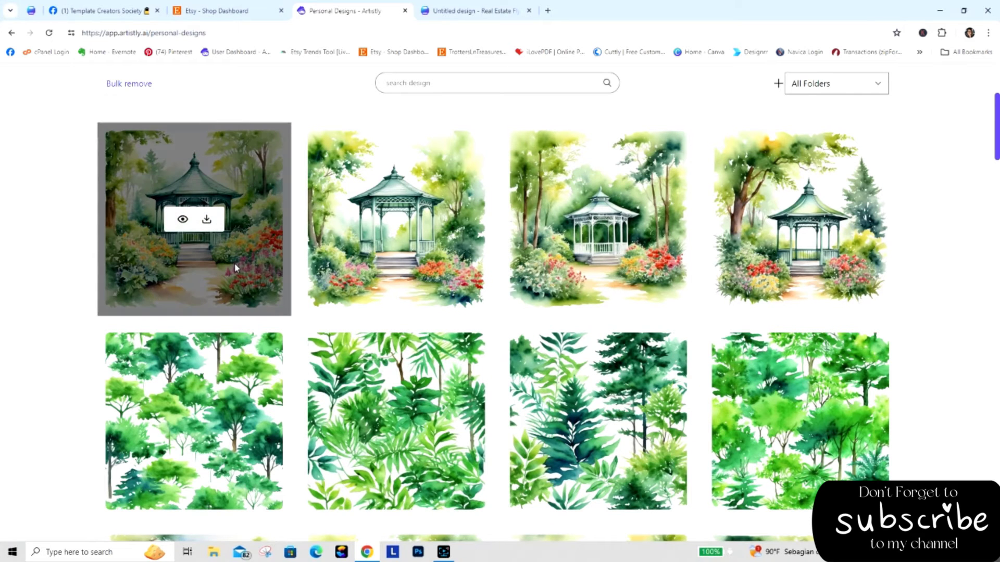
click(237, 269)
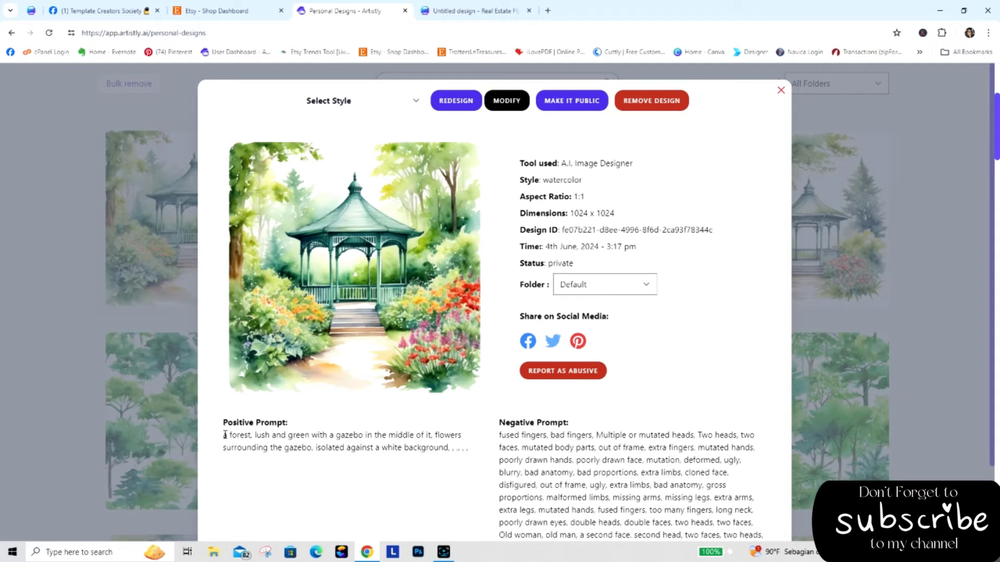
drag(225, 435, 449, 457)
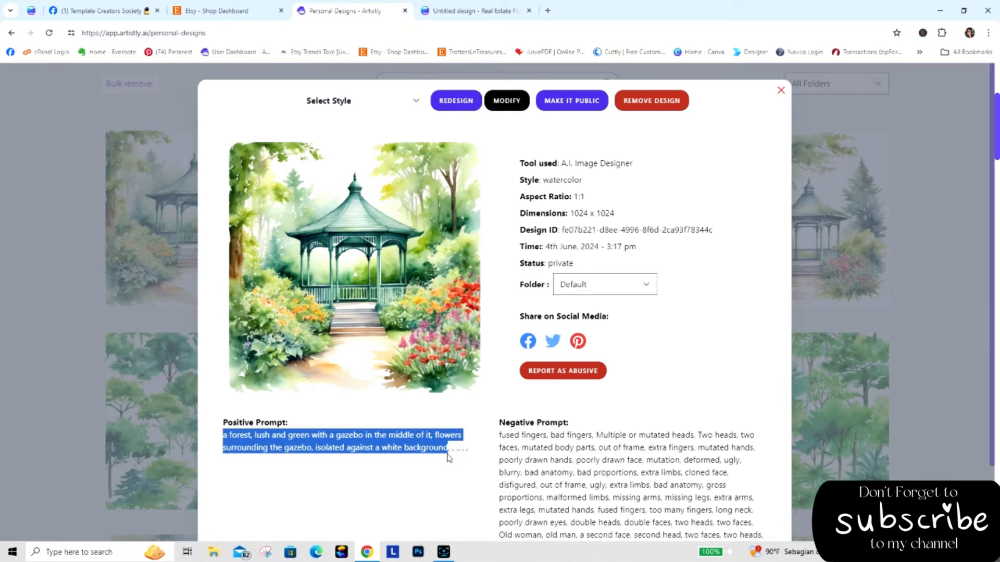
right_click(395, 442)
click(433, 329)
Switch to Canva and paste the copied gazebo prompt as text on the blank flyer page
click(471, 11)
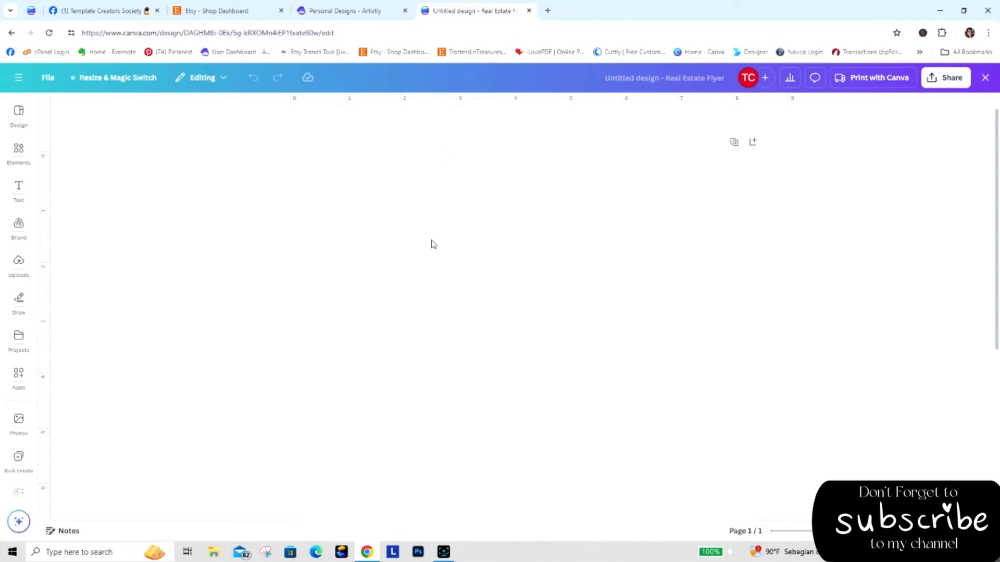
right_click(432, 245)
click(466, 282)
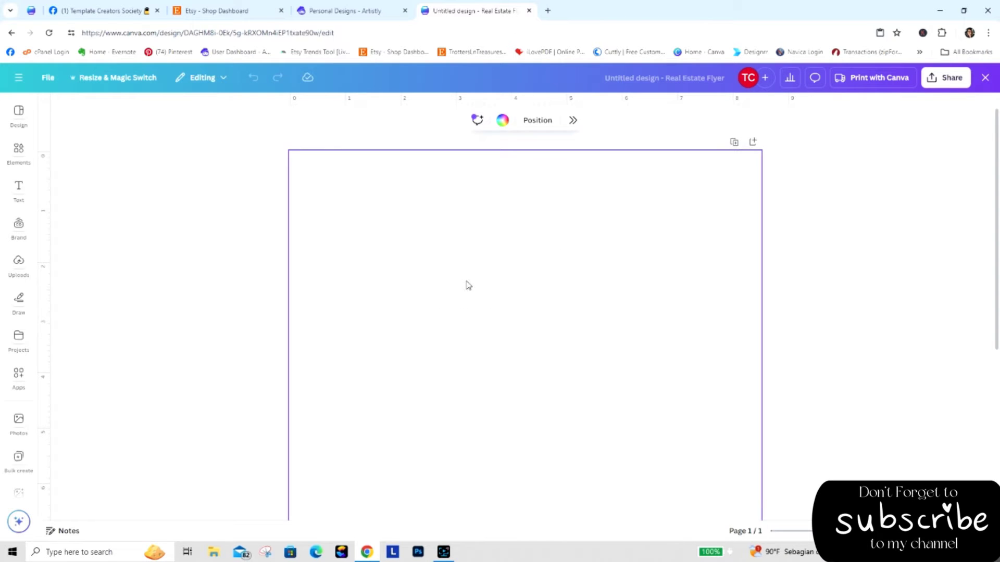
click(570, 459)
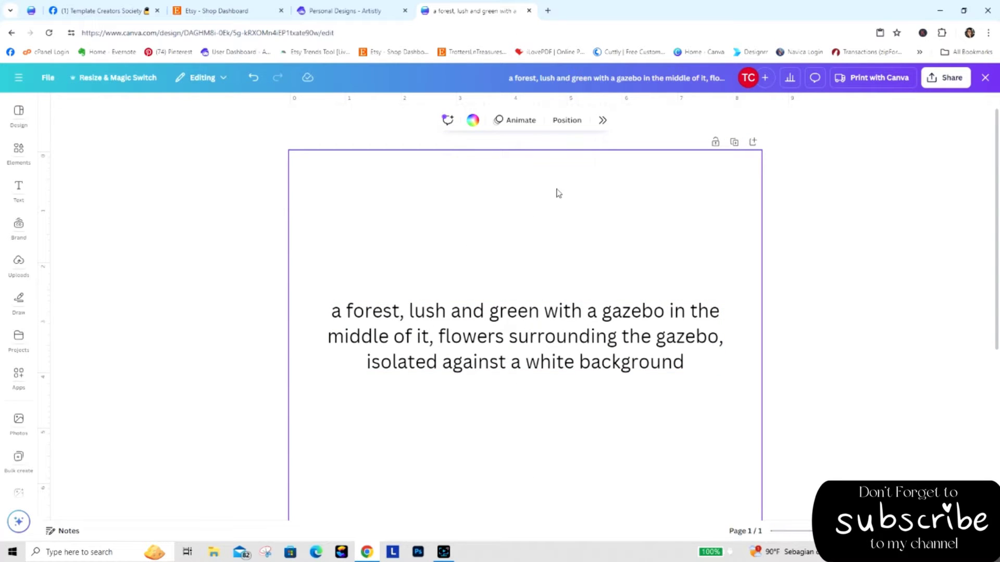
Copy the gazebo image from its Artistly details and paste it onto the Canva flyer page
click(328, 11)
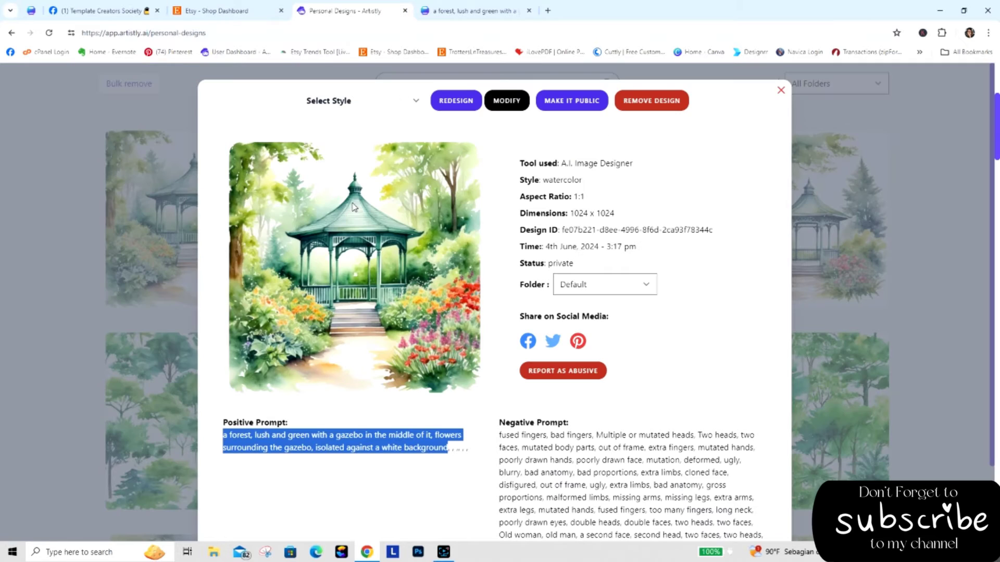
click(359, 477)
right_click(355, 198)
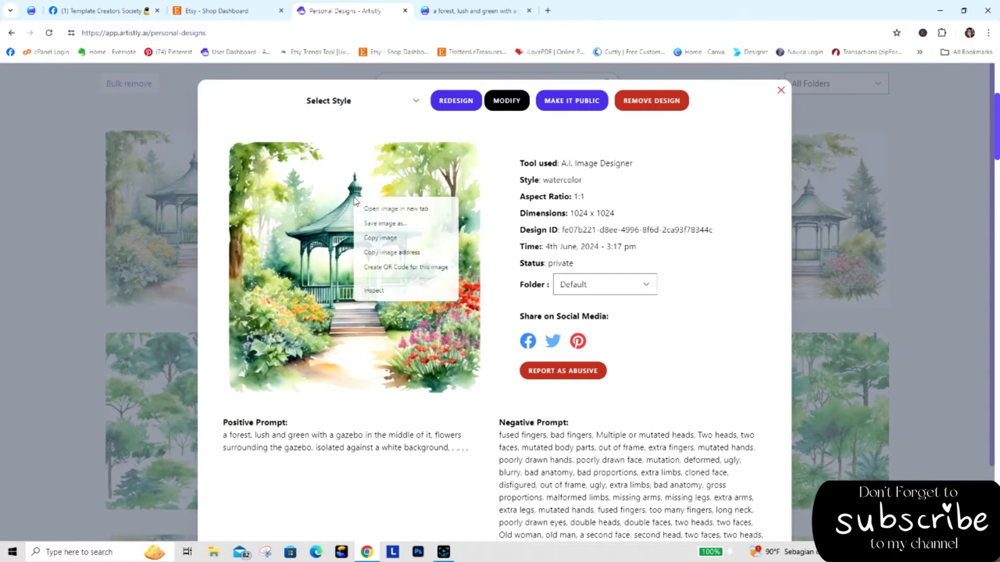
click(393, 239)
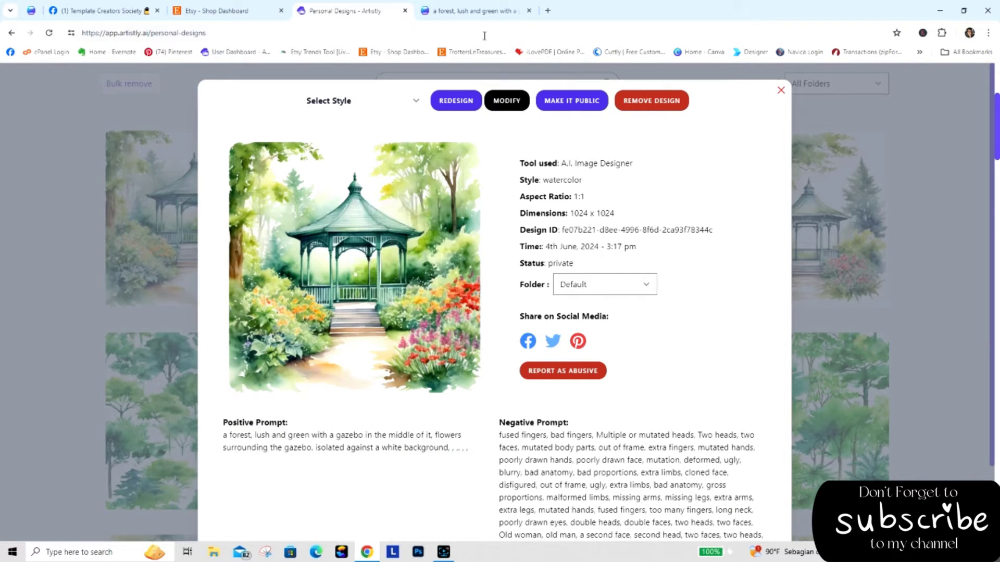
click(476, 11)
right_click(464, 211)
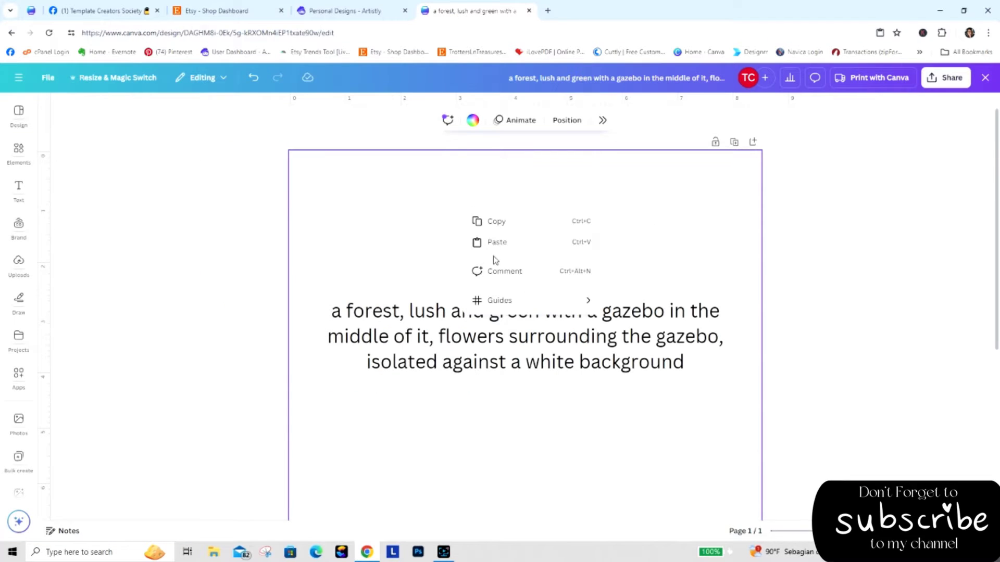
click(495, 244)
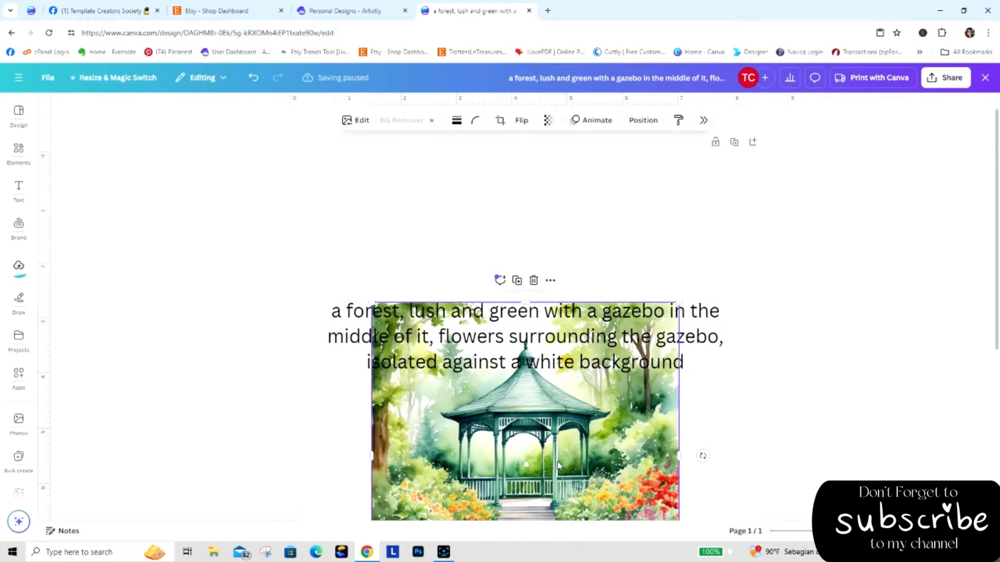
Shrink the gazebo image, center it near the top of the page, and place the prompt text directly beneath it
drag(679, 301, 583, 482)
drag(494, 490, 562, 218)
drag(667, 340, 664, 378)
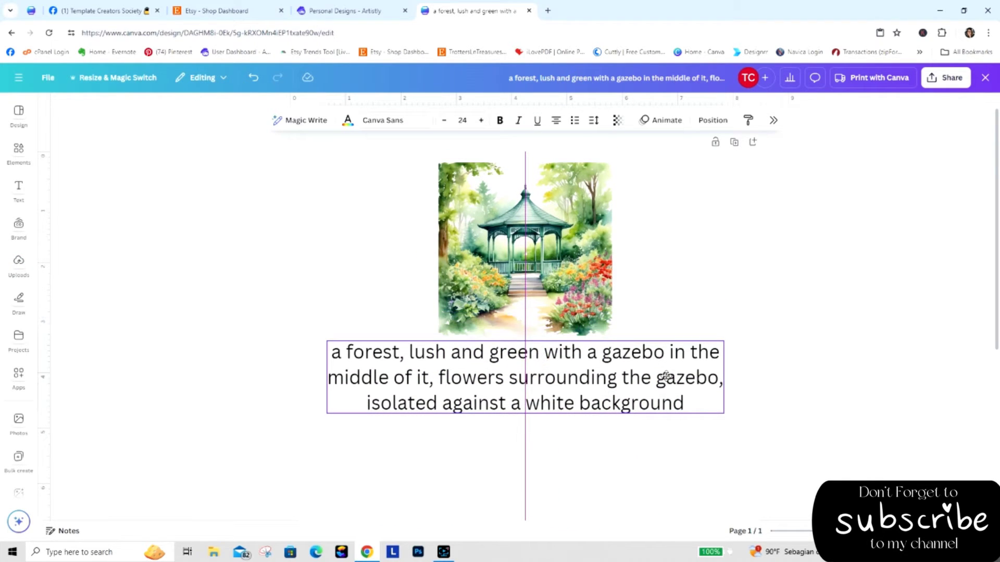
click(963, 315)
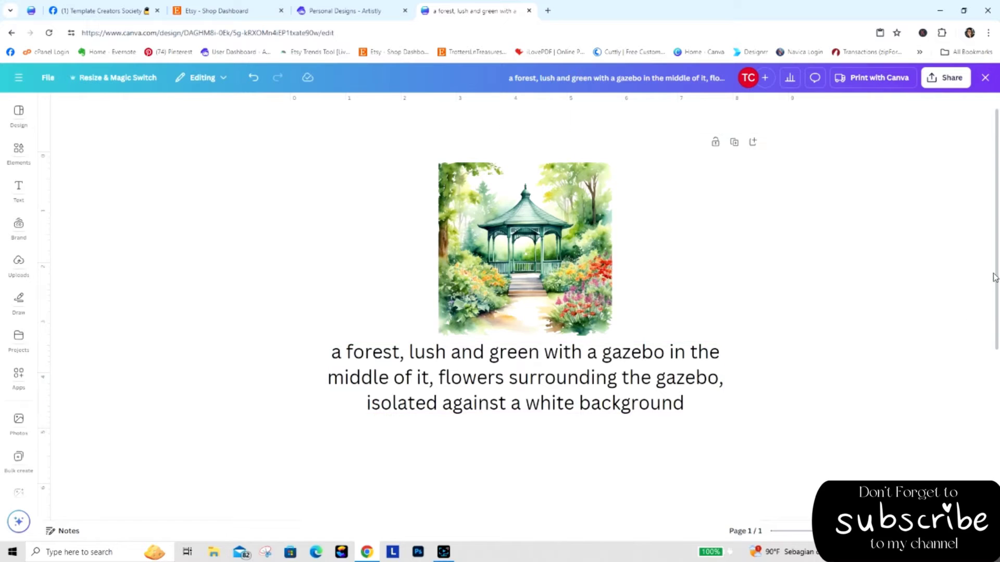
scroll(521, 291, down, 2)
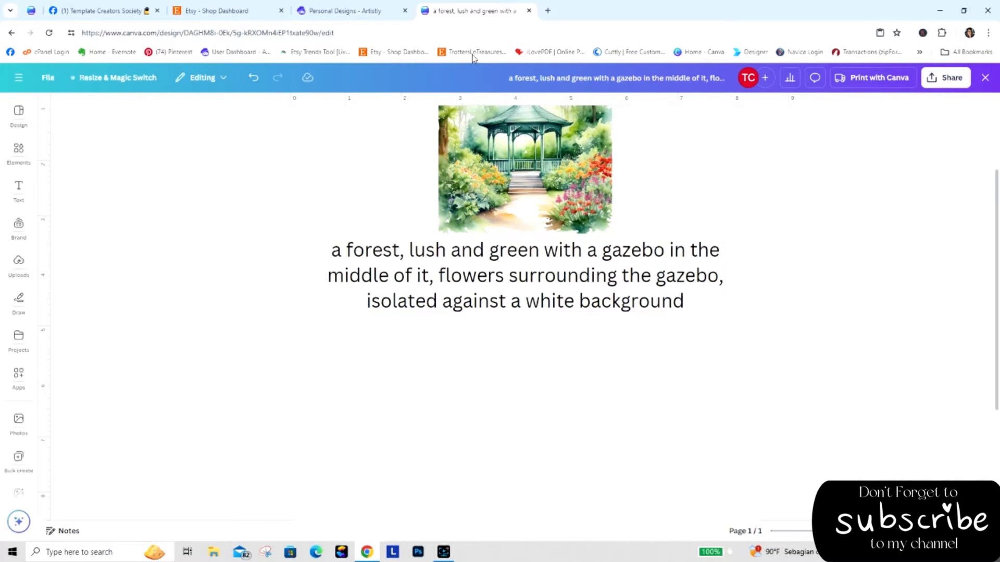
In Artistly, copy the positive prompt of the first forest tree design in the second gallery row, then close its details
click(359, 12)
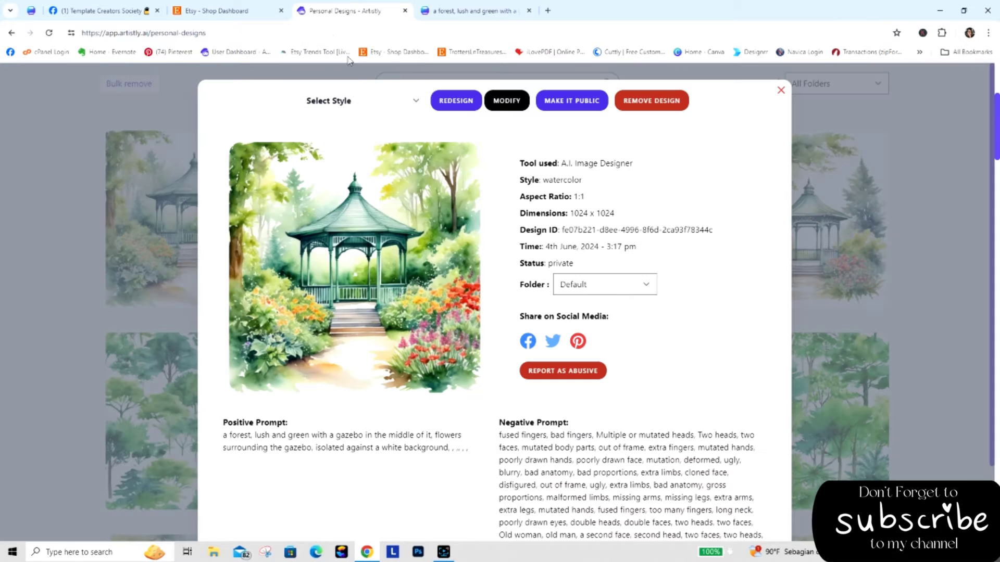
click(781, 91)
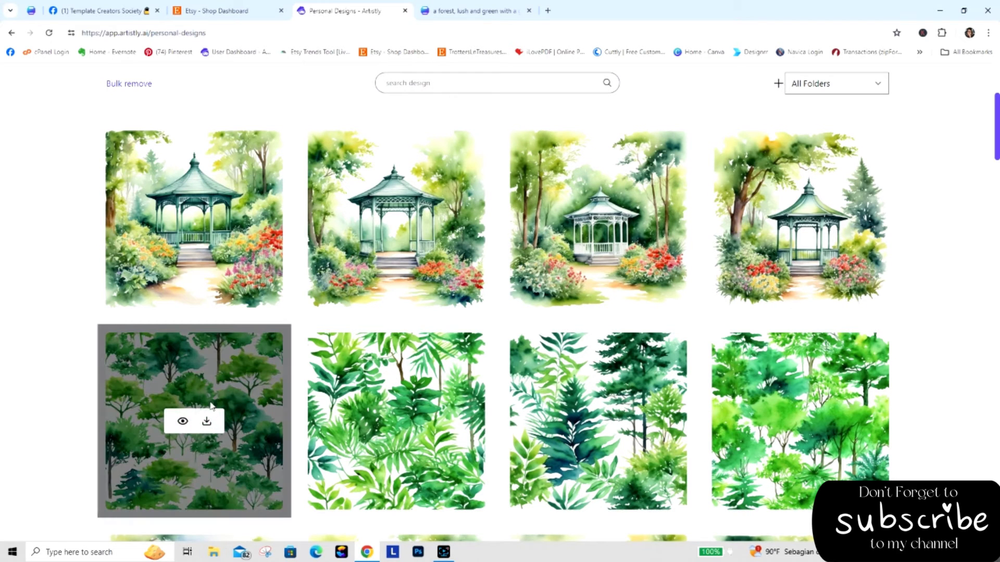
click(183, 421)
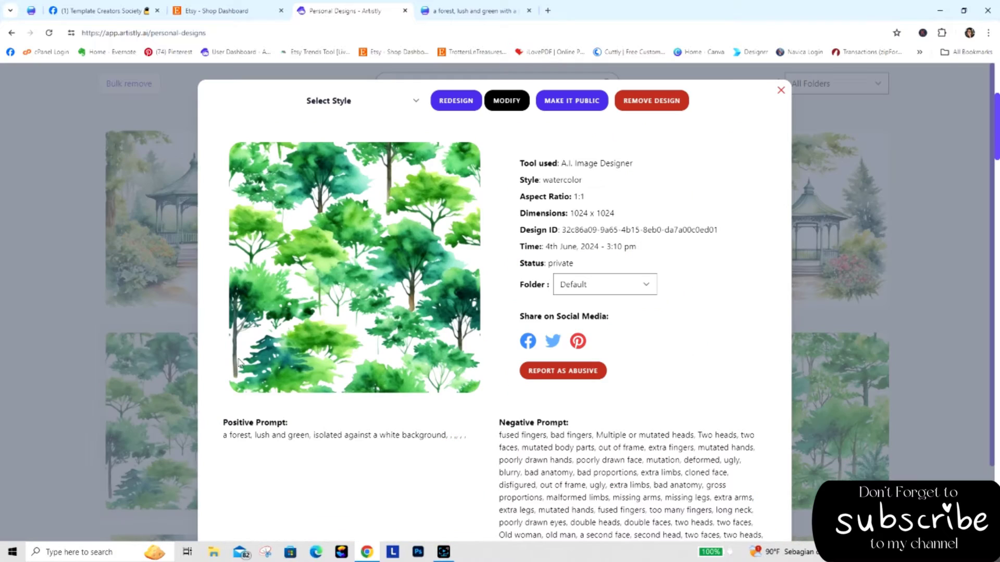
drag(224, 443, 447, 440)
key(ctrl+c)
right_click(445, 435)
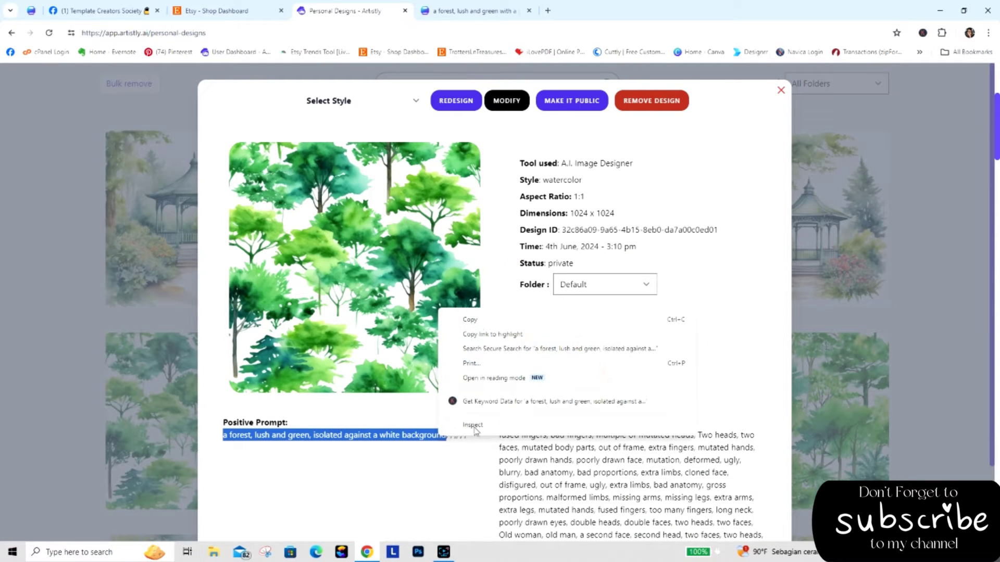
click(476, 323)
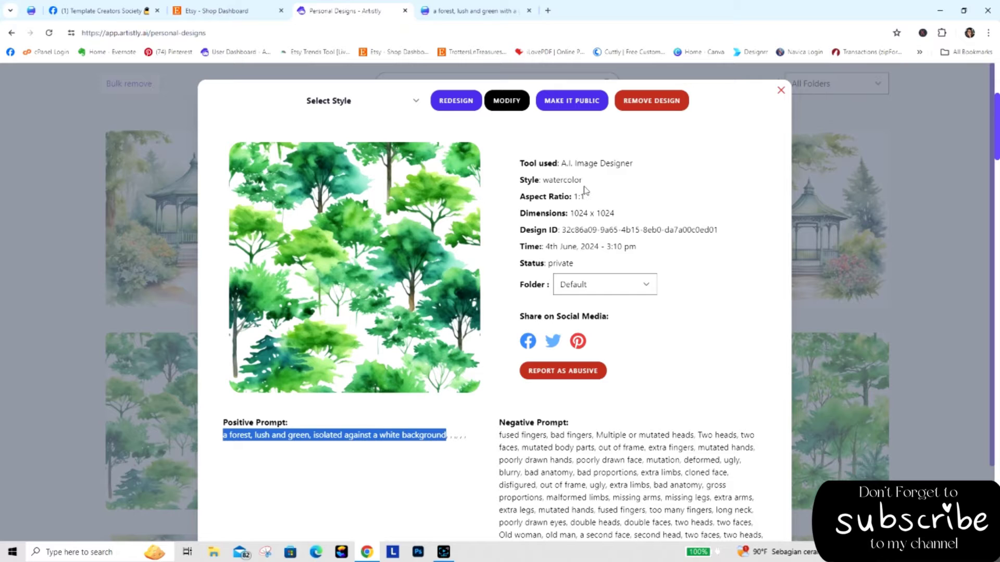
click(780, 91)
Paste the forest prompt onto the Canva flyer and move it well below the gazebo prompt, leaving room for an image
click(483, 11)
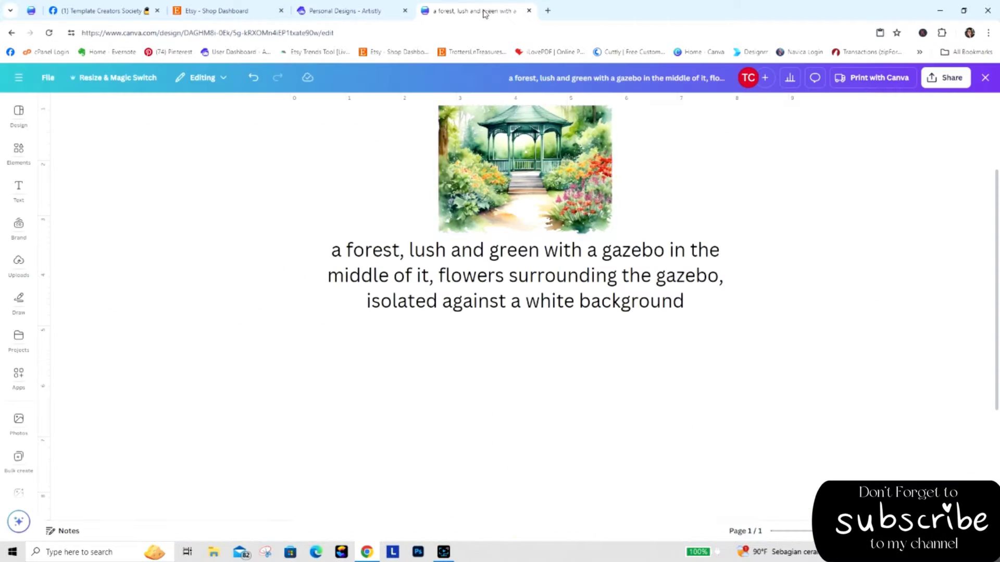
click(517, 359)
right_click(517, 359)
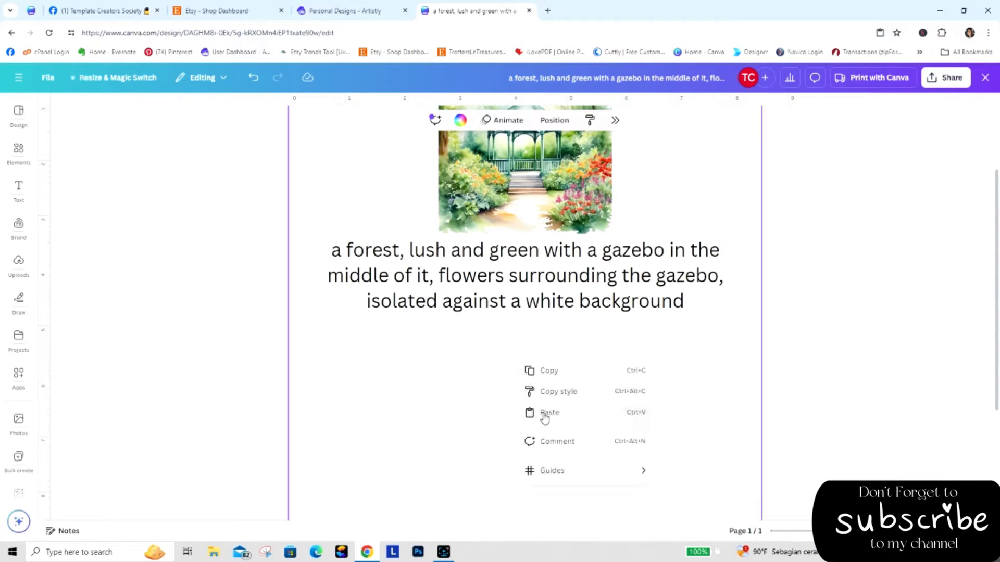
click(545, 414)
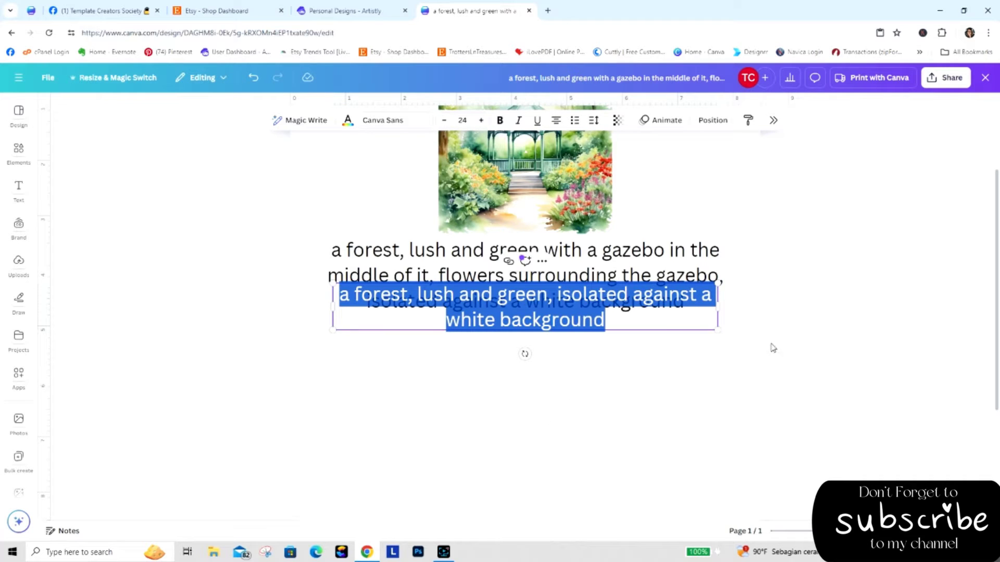
click(686, 328)
drag(674, 310, 680, 508)
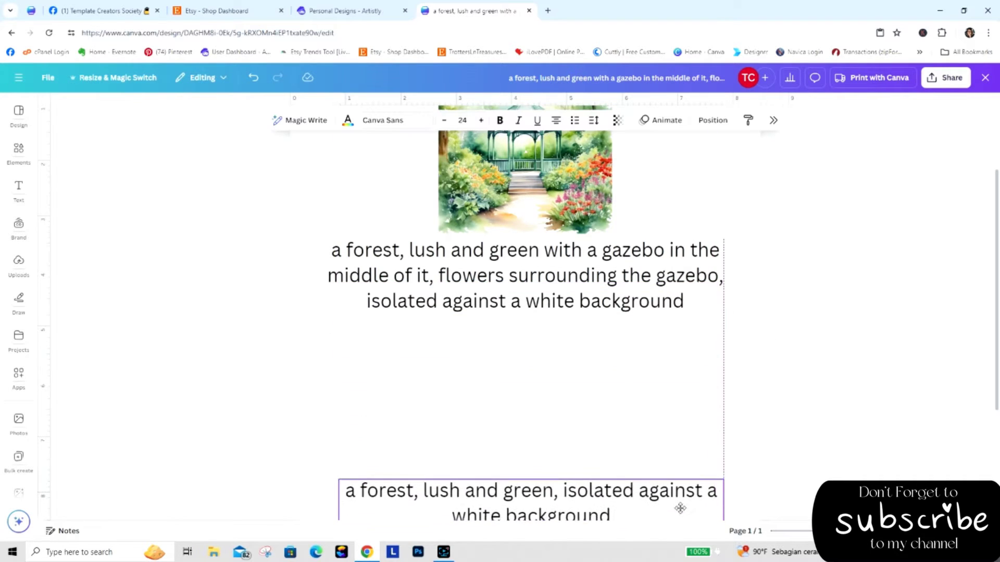
In Artistly, open the dense green forest design beside the green-haired woman portrait and copy its image
click(358, 12)
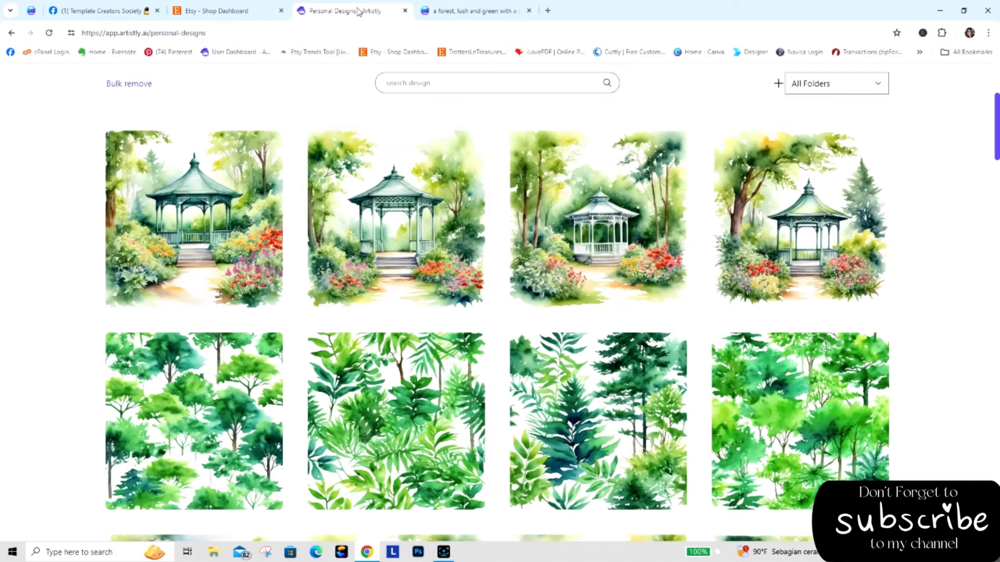
mouse_move(790, 432)
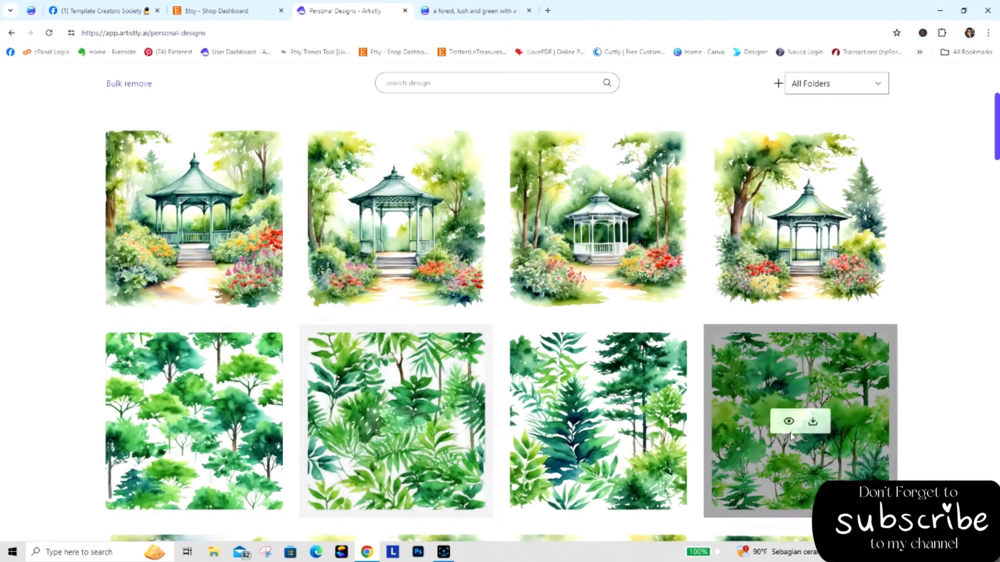
scroll(180, 248, down, 14)
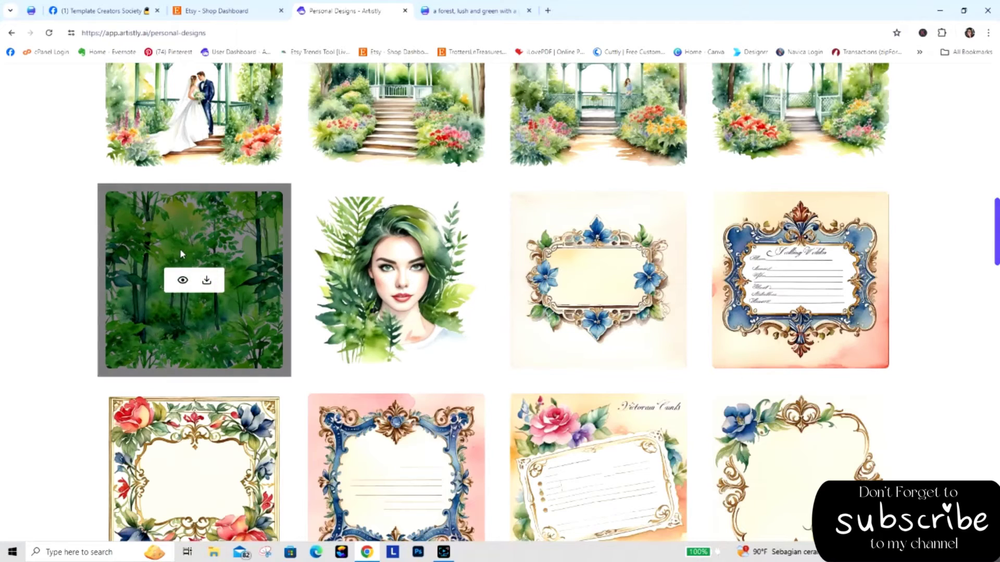
right_click(180, 253)
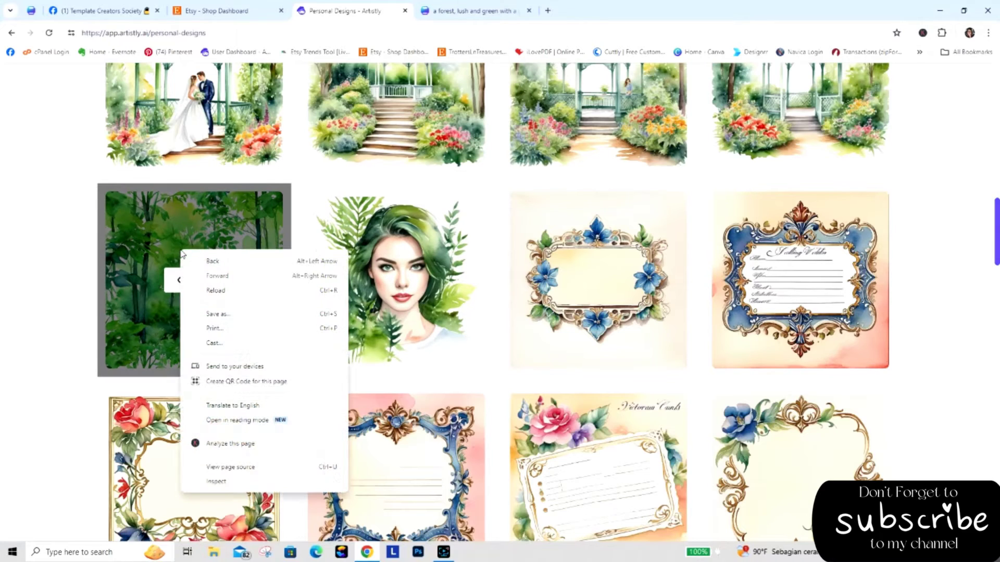
click(149, 283)
click(183, 280)
right_click(398, 196)
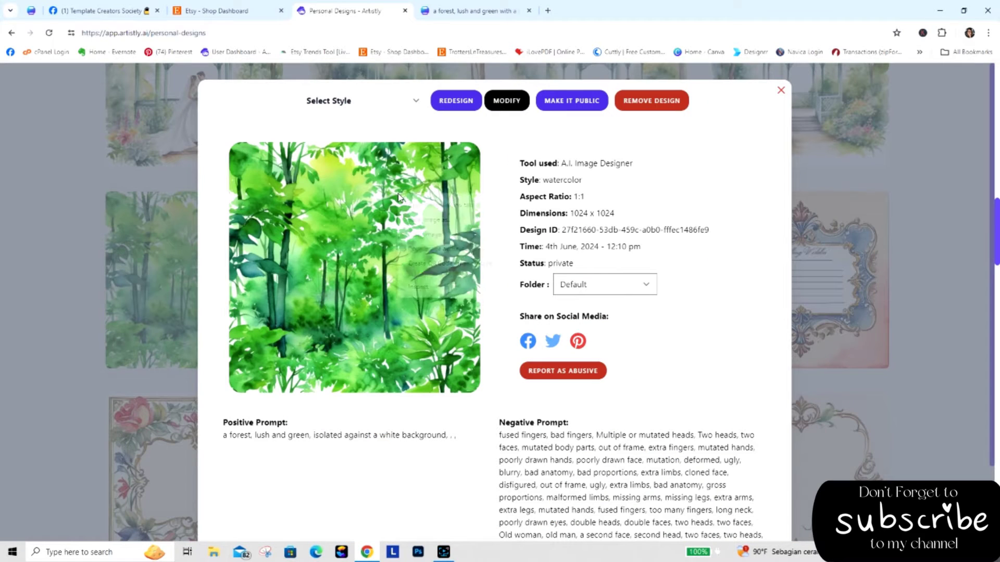
click(424, 235)
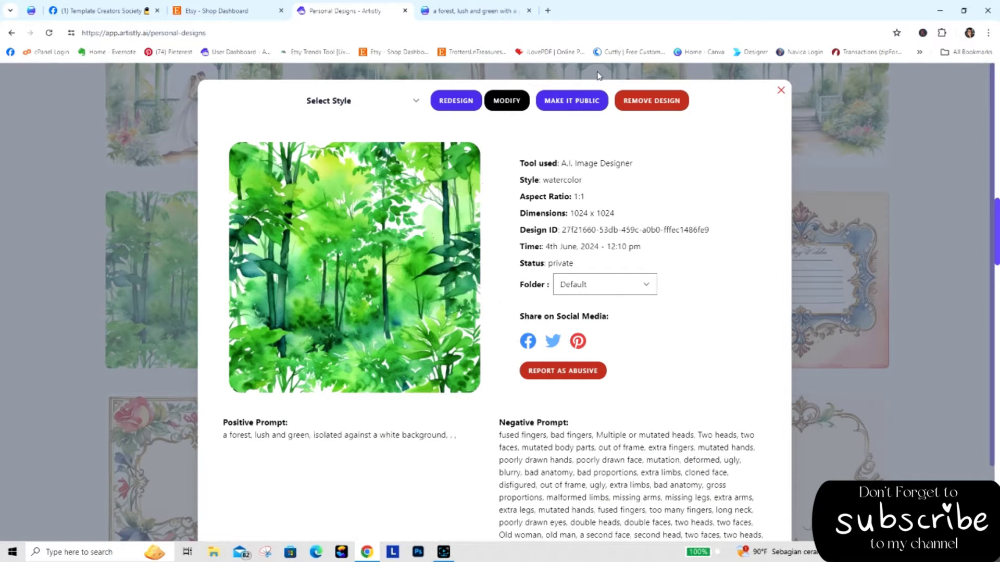
Paste the forest image onto the Canva flyer, shrink it to about 3 by 3 inches, and place it above the forest prompt
click(471, 10)
right_click(514, 346)
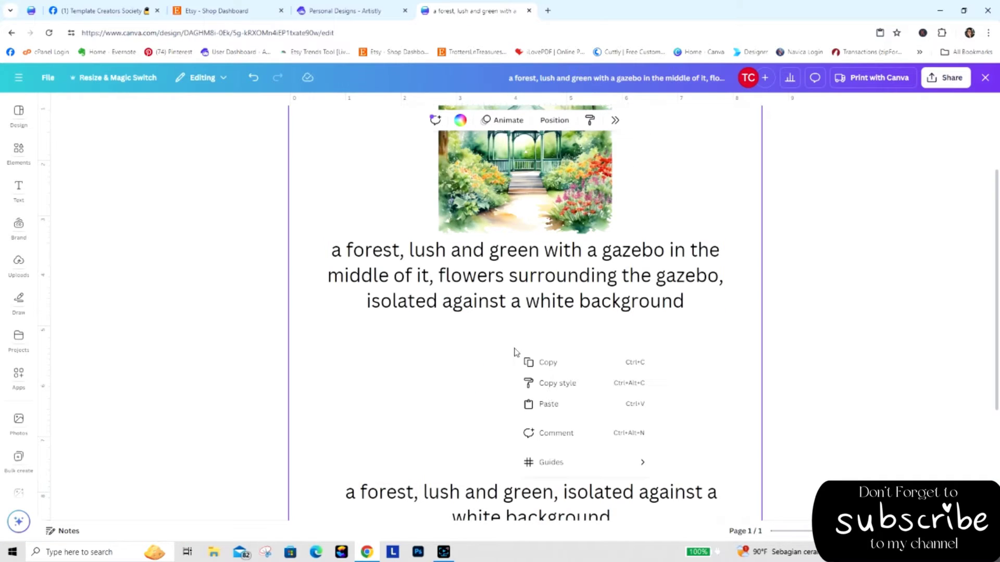
click(558, 405)
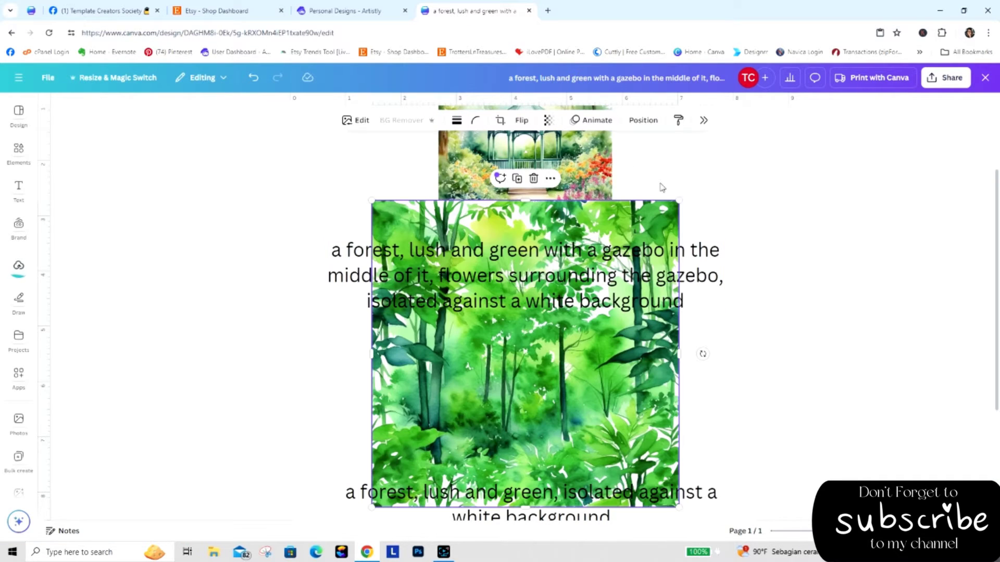
drag(678, 201, 557, 393)
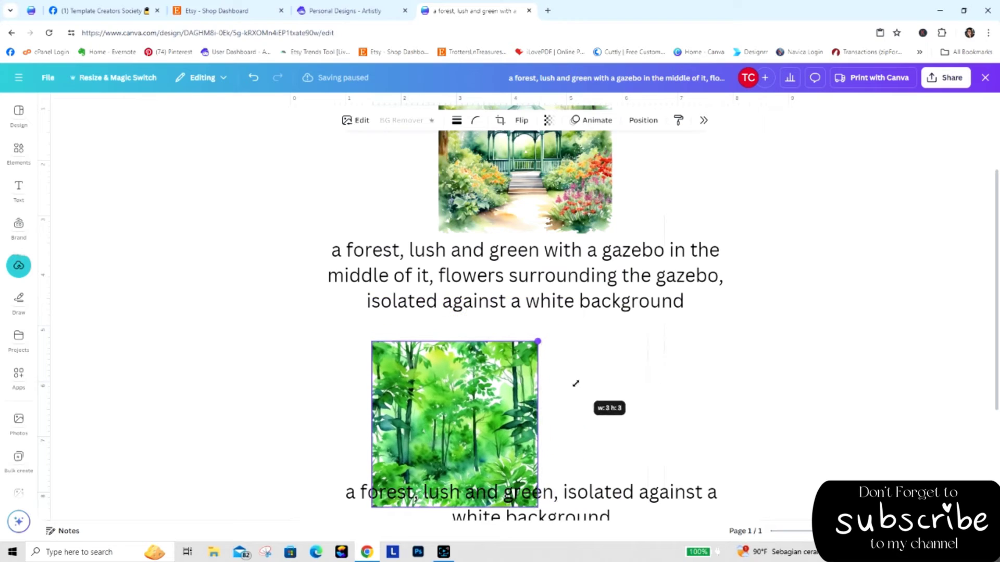
drag(492, 425, 567, 398)
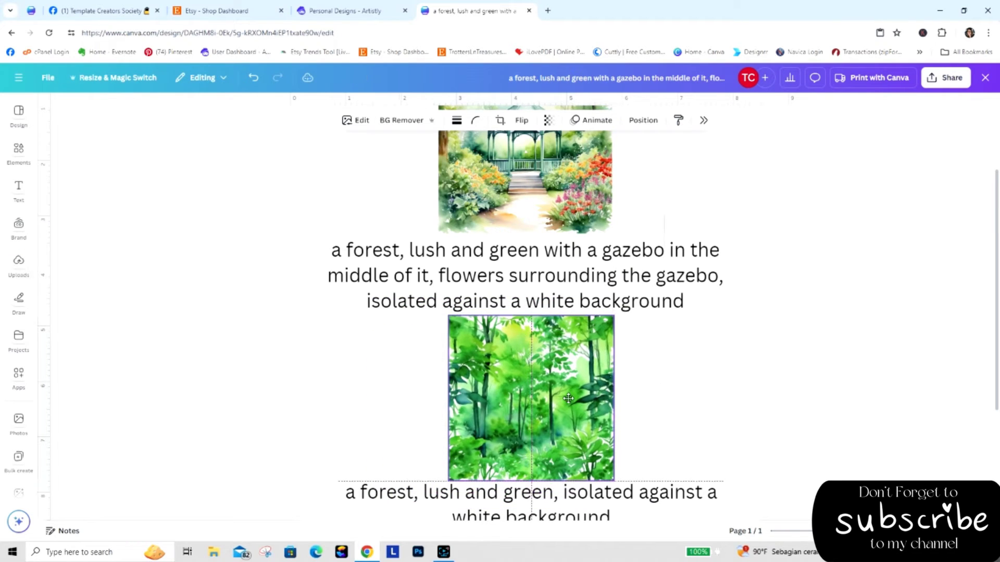
click(378, 419)
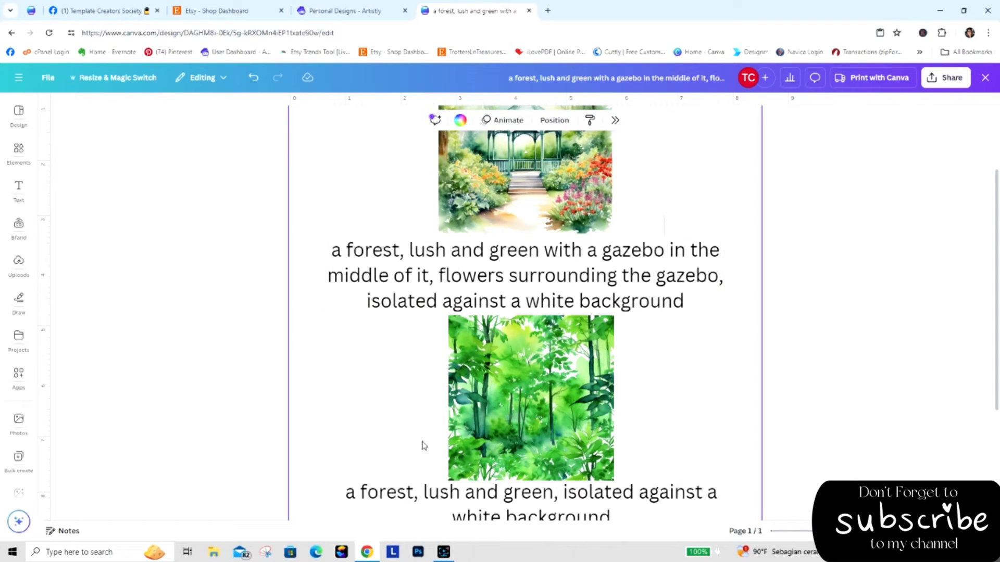
Color the words "a forest, lush and green" in the gazebo prompt with the light green from the brand kit
click(359, 254)
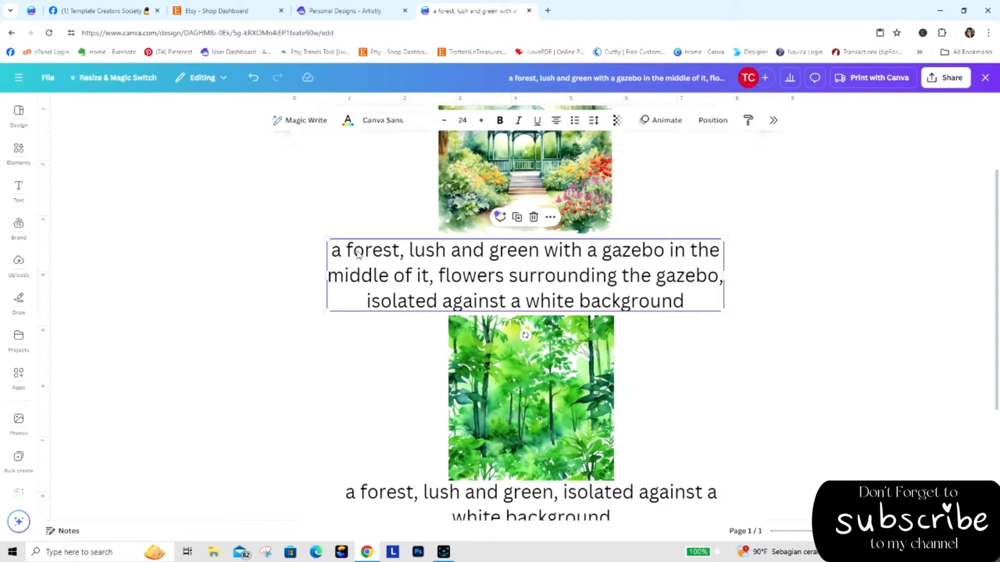
click(350, 258)
click(307, 258)
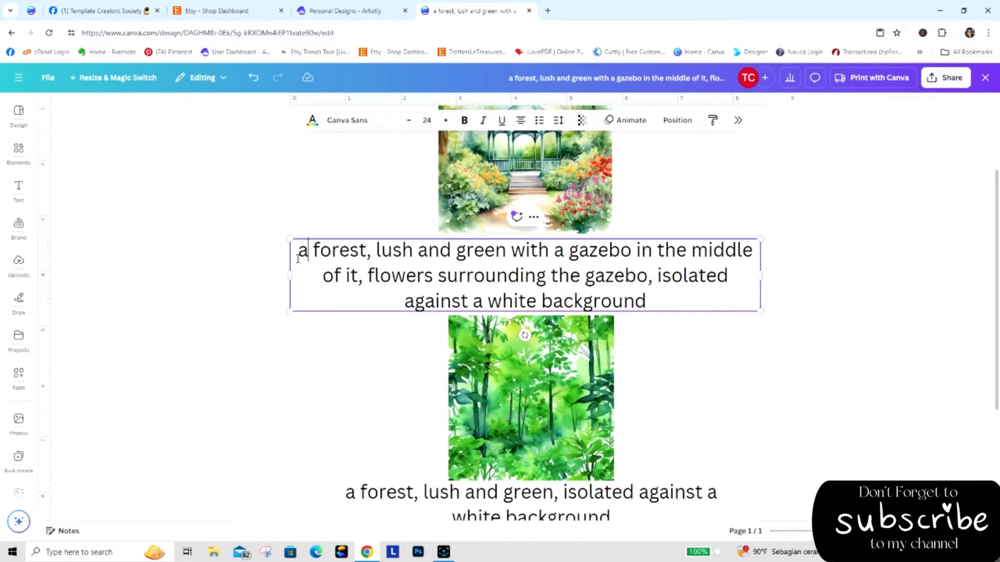
drag(298, 251, 508, 259)
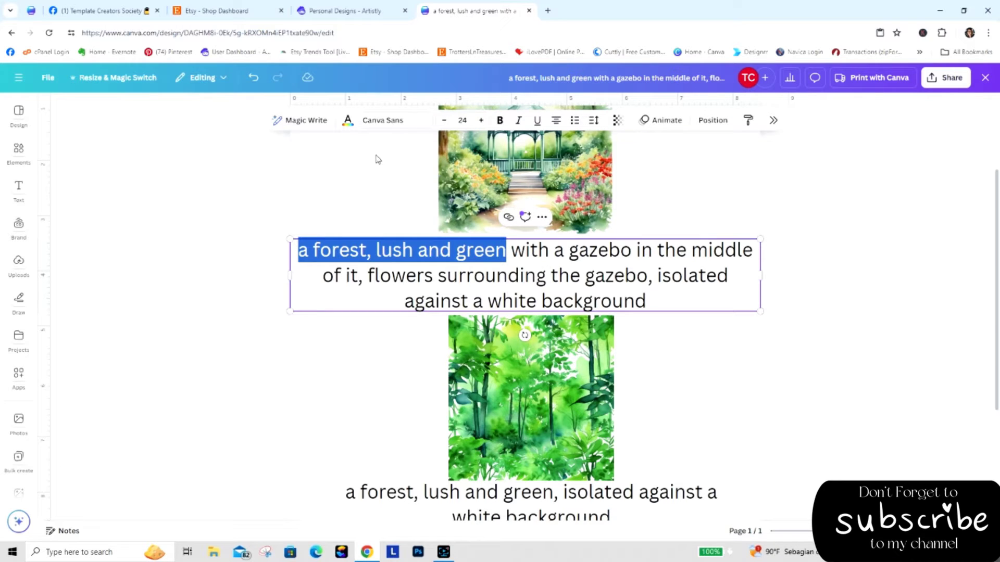
click(347, 120)
click(357, 207)
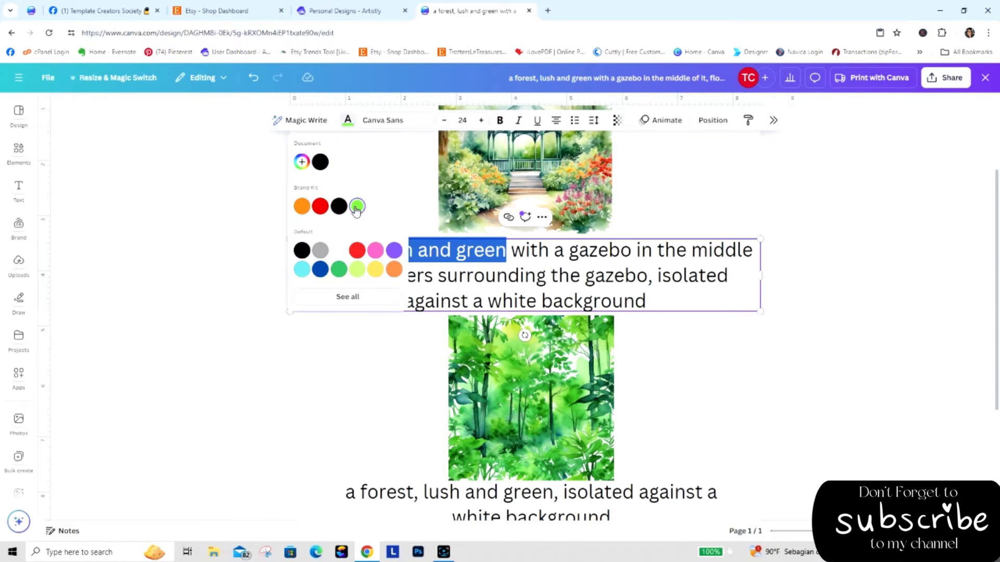
click(369, 374)
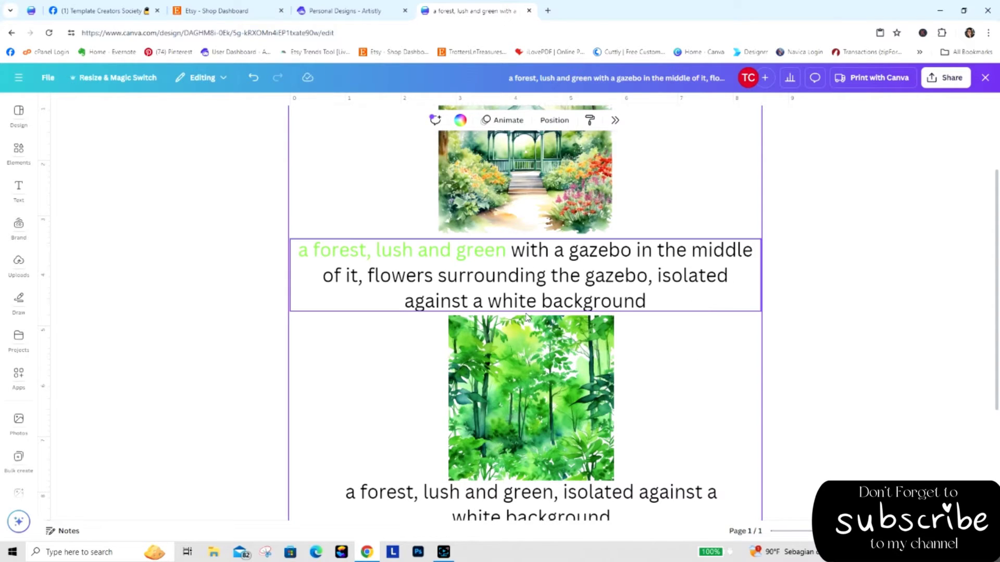
Color the words "isolated against a white background" in the gazebo prompt the same light green
click(659, 280)
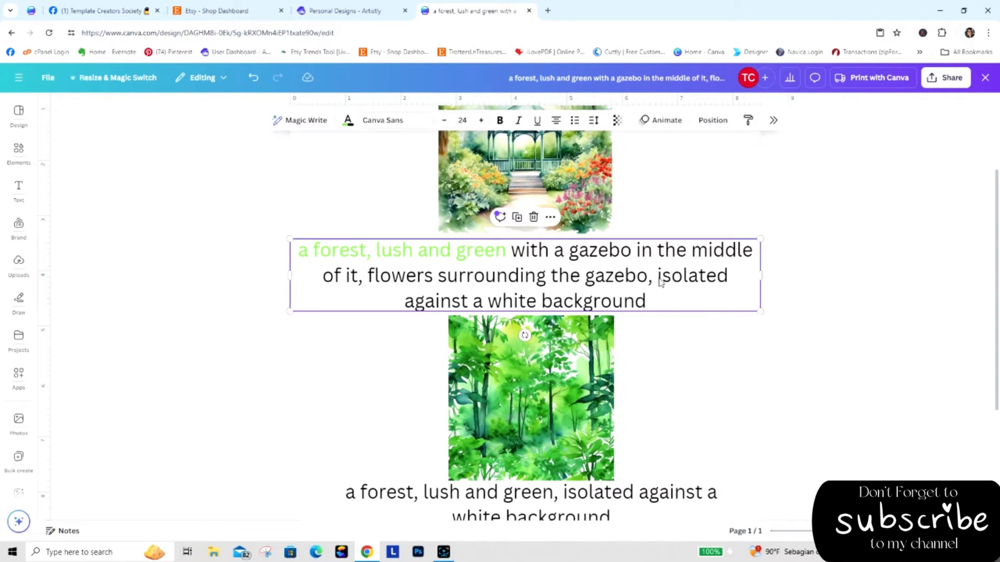
click(659, 280)
click(658, 279)
drag(657, 278, 687, 291)
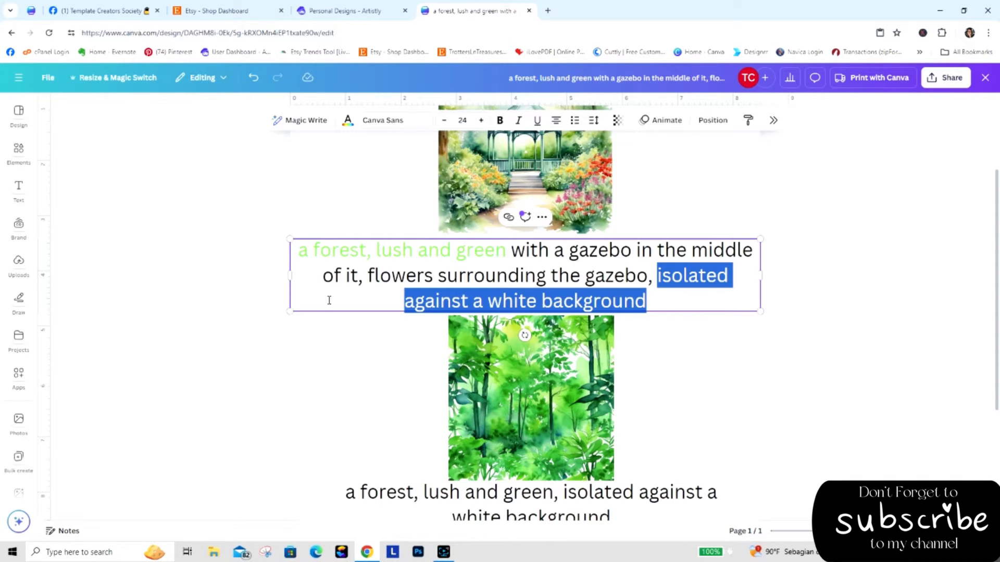
click(348, 122)
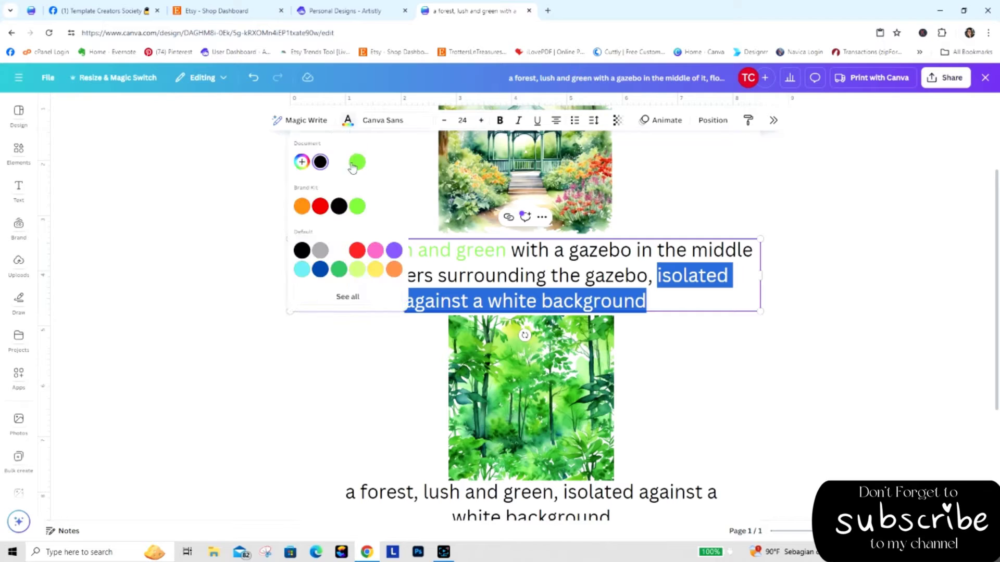
click(706, 376)
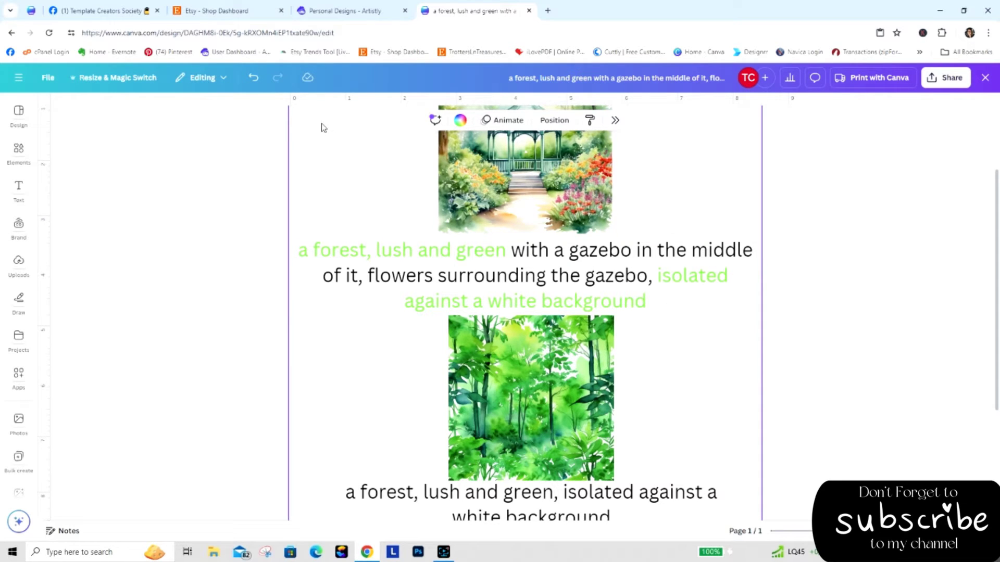
Add a subheading over the gazebo image area and replace its text with "original in green"
click(18, 190)
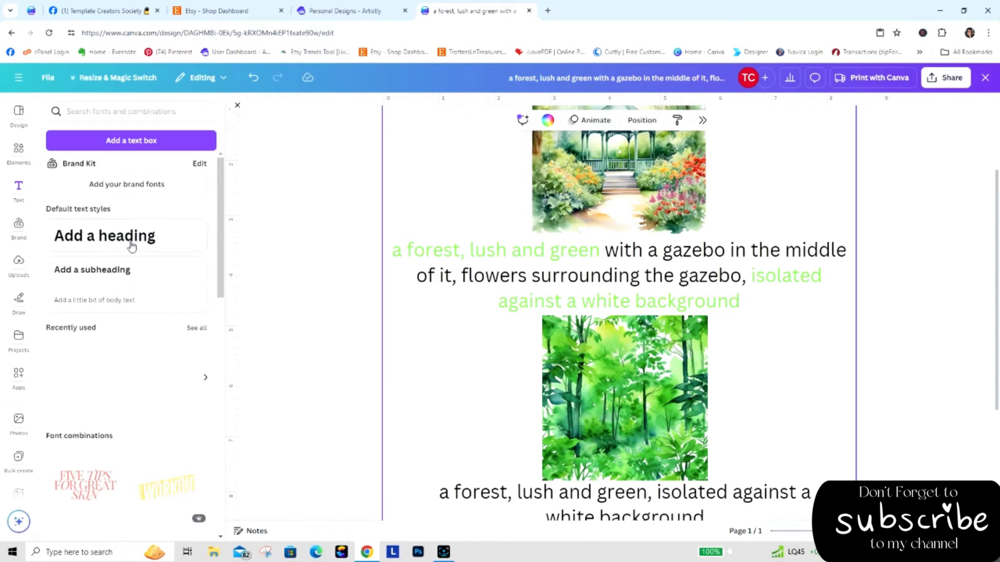
click(110, 276)
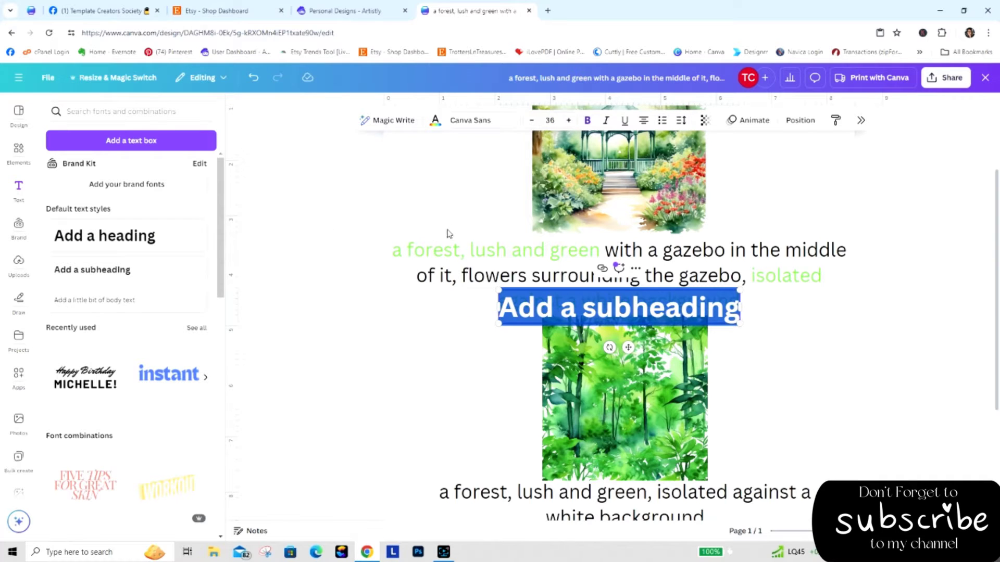
click(564, 302)
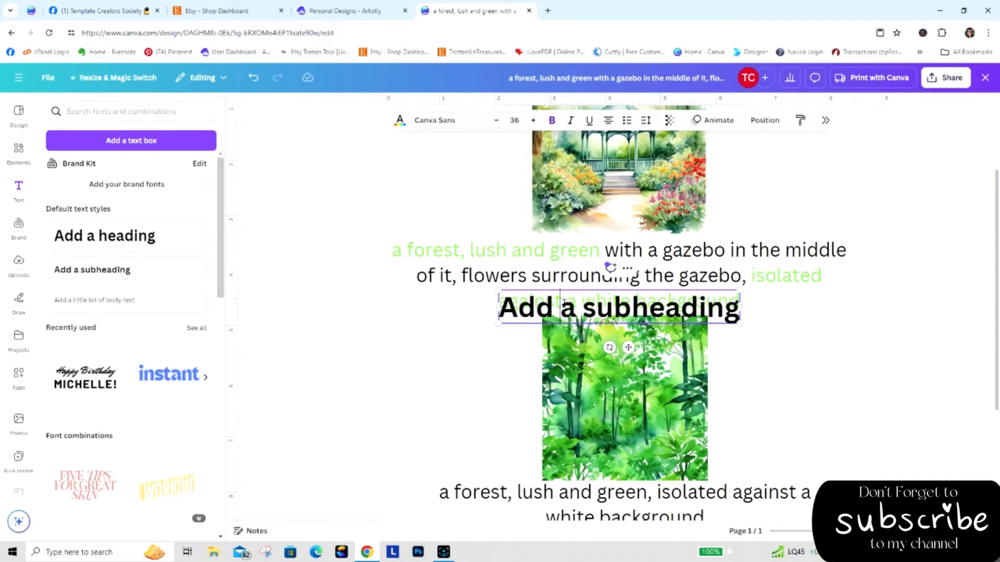
click(798, 346)
drag(736, 322, 632, 183)
double_click(628, 182)
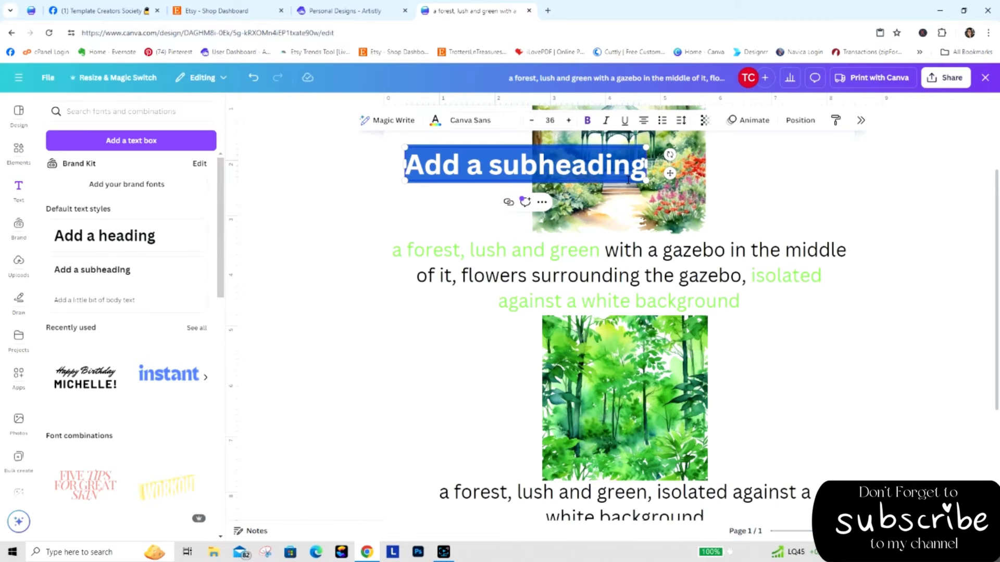
text(original in)
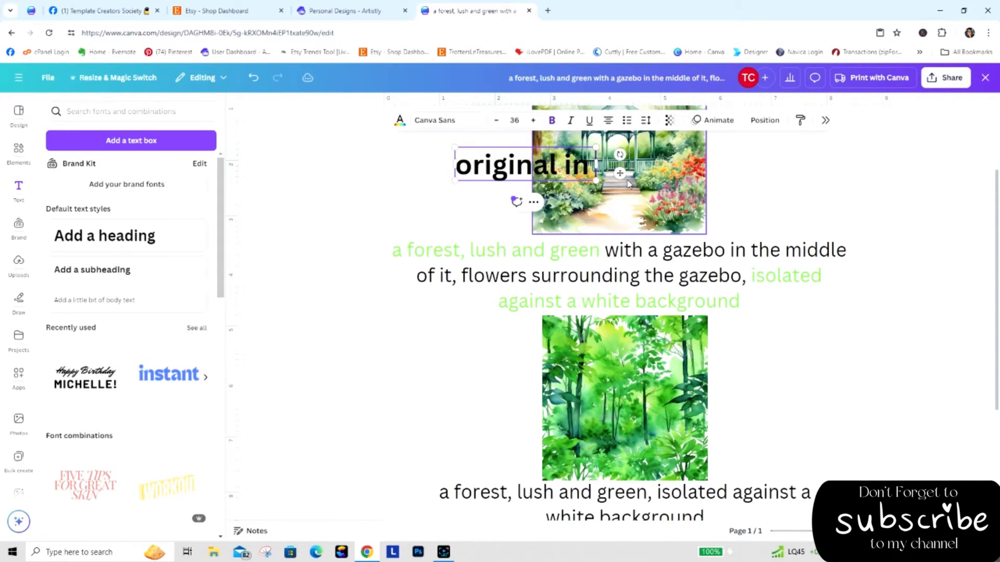
text( green)
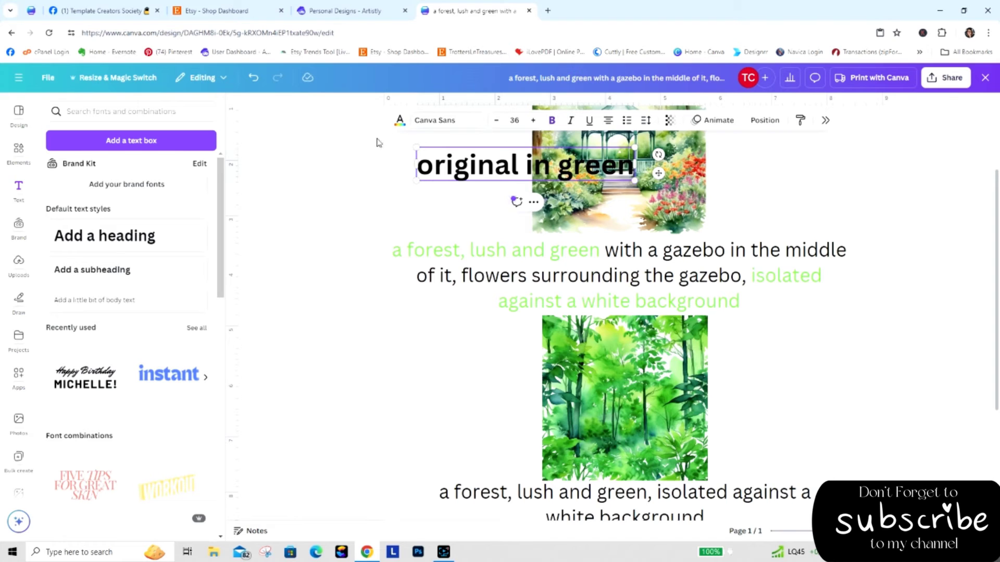
Shrink the "original in green" label to about size 17.9 and place it left of the gazebo image
mouse_move(427, 148)
mouse_down()
mouse_move(538, 162)
mouse_move(441, 152)
mouse_up()
click(509, 173)
click(489, 147)
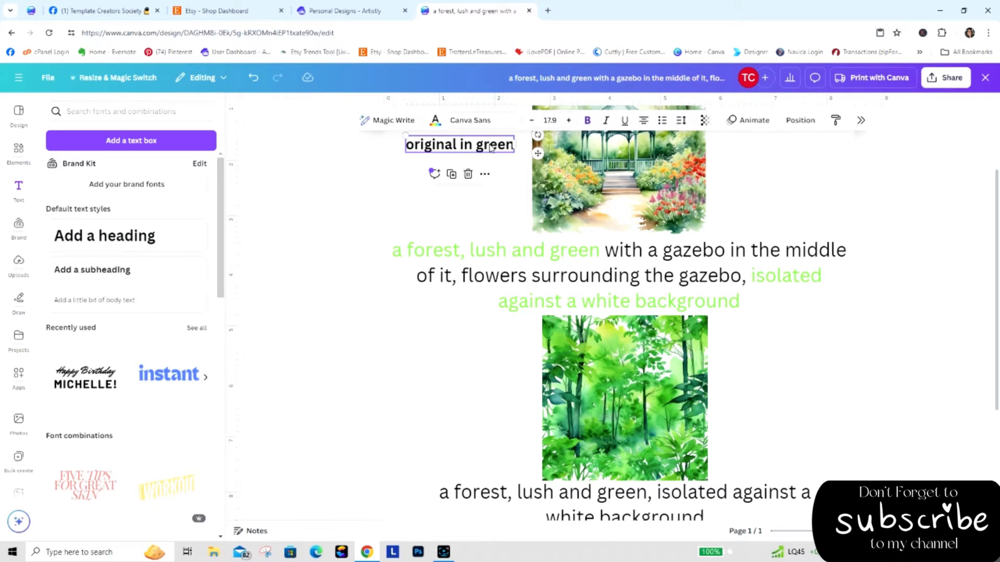
Duplicate the "original in green" label, place the copy just below it, and change its text to "Tweaks in Blue"
click(460, 183)
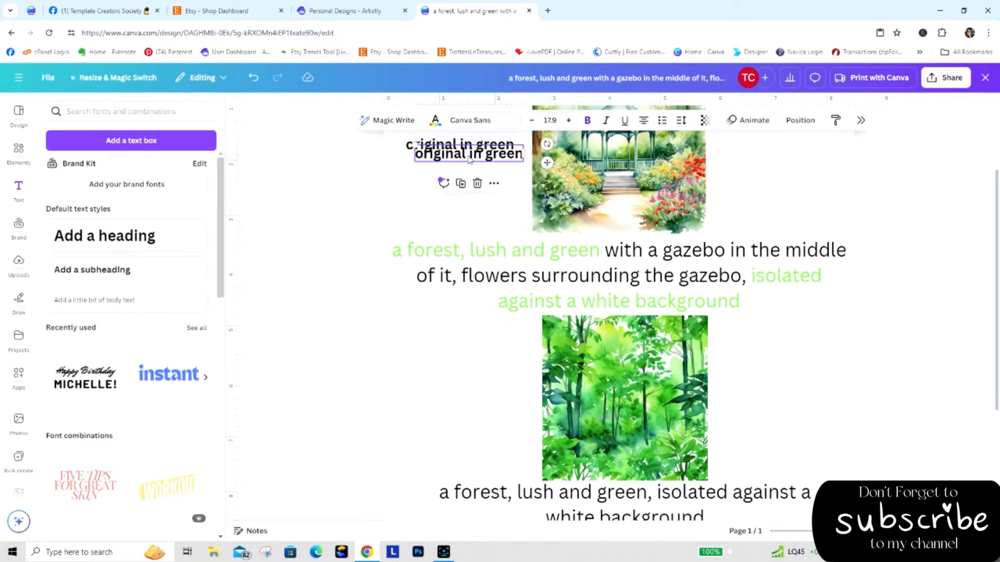
drag(471, 157, 463, 188)
double_click(462, 183)
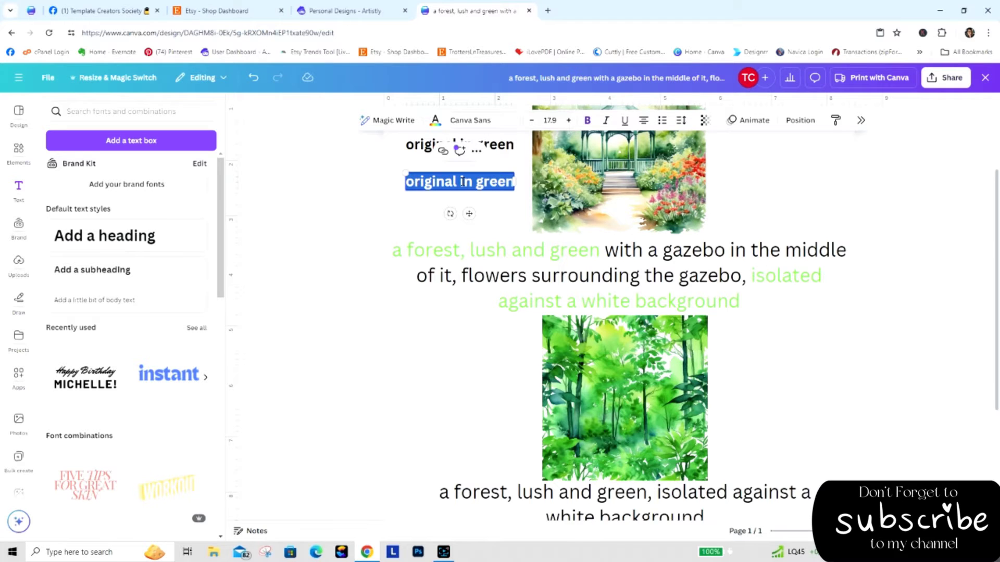
text(Tweak)
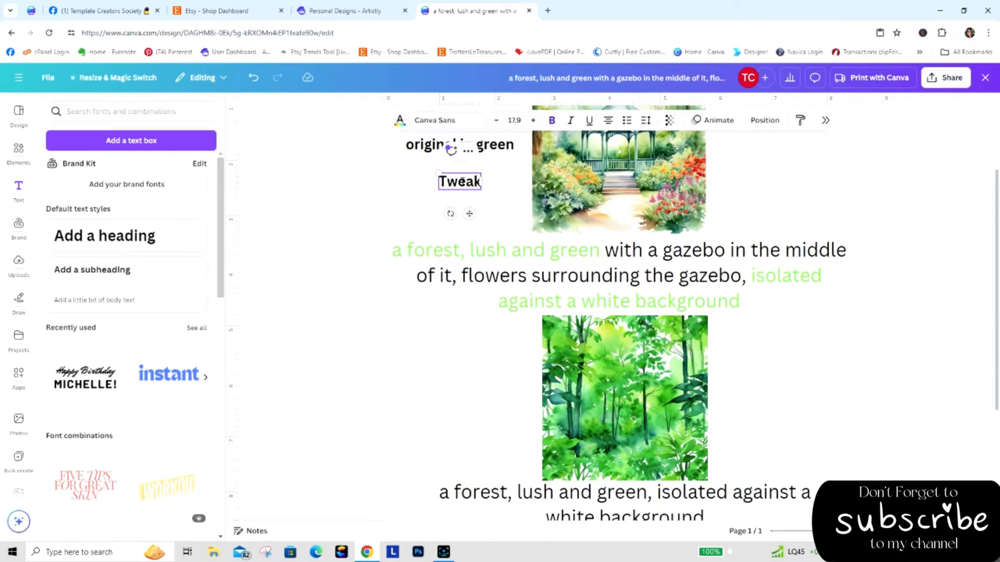
text(s in)
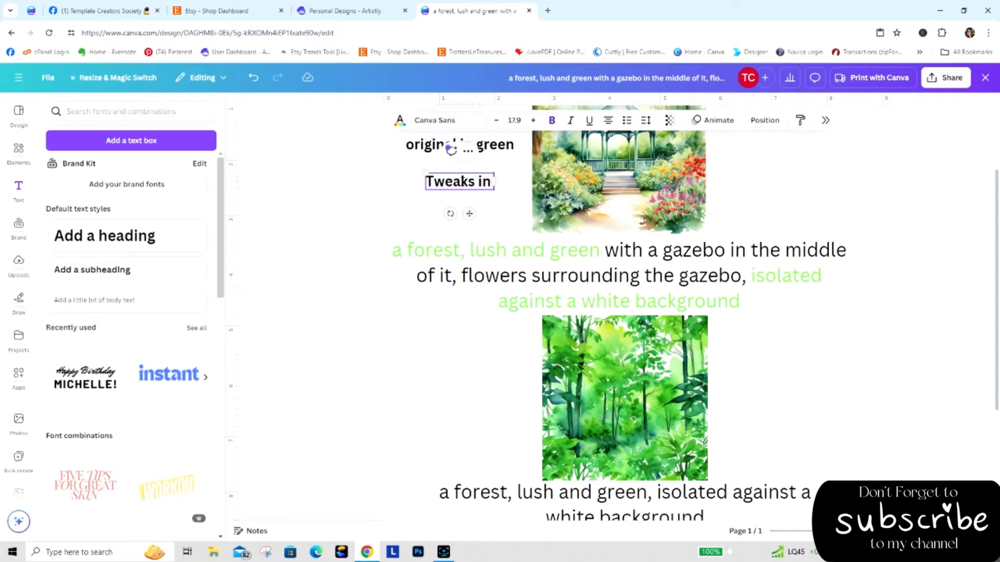
text( Blue)
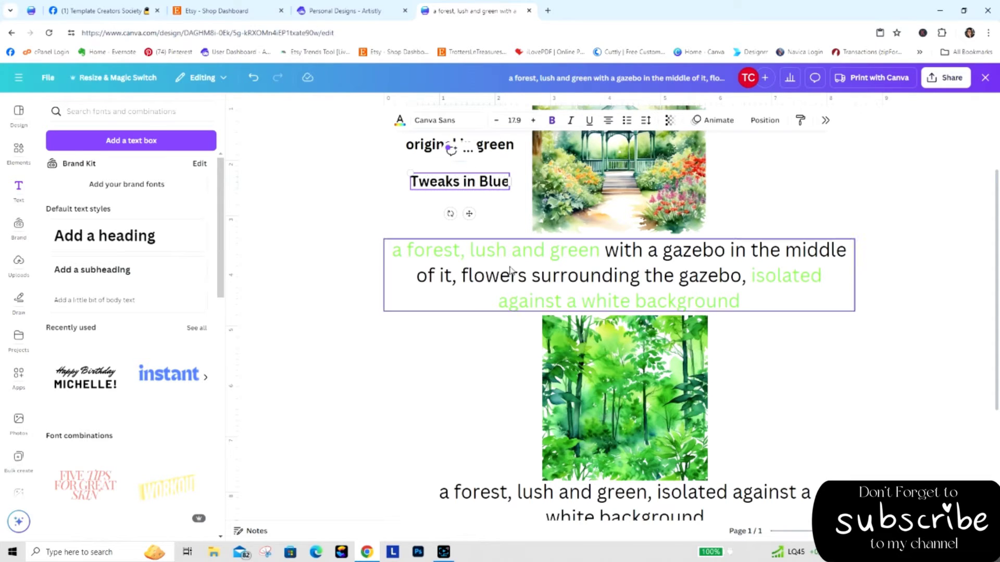
click(499, 349)
click(632, 258)
triple_click(623, 253)
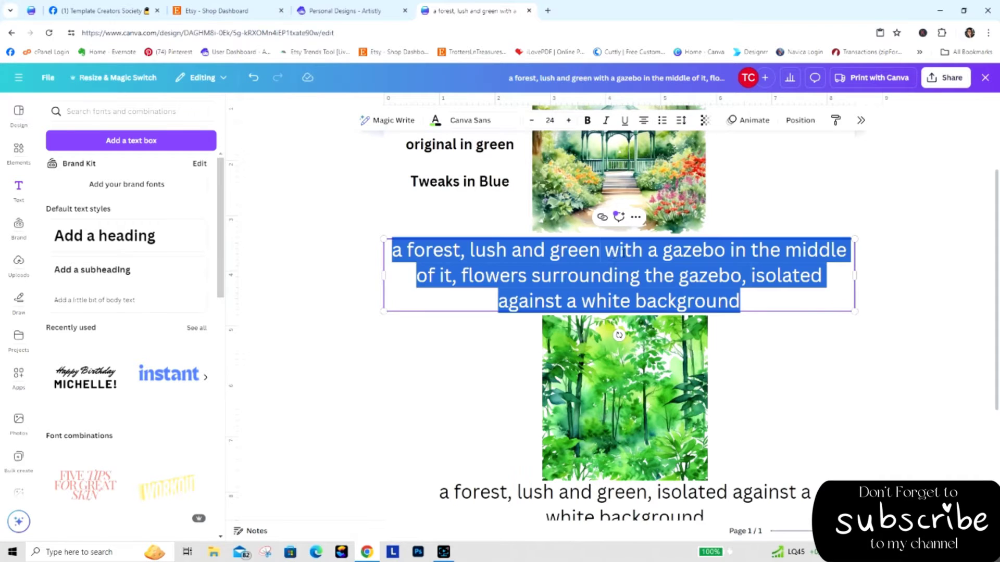
click(616, 254)
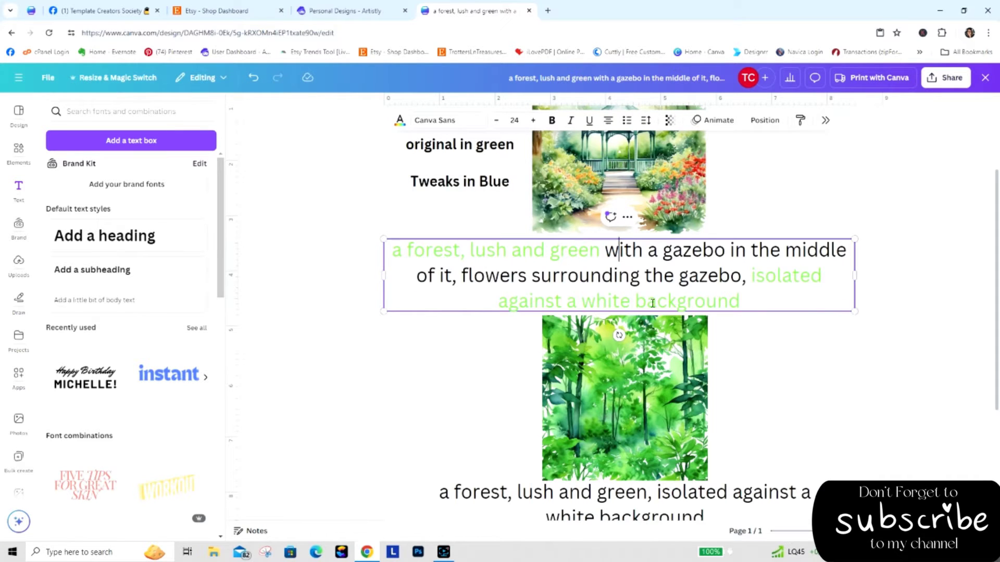
Replace the word "Blue" with "Black" in the tweaks label
click(485, 186)
drag(479, 181, 507, 183)
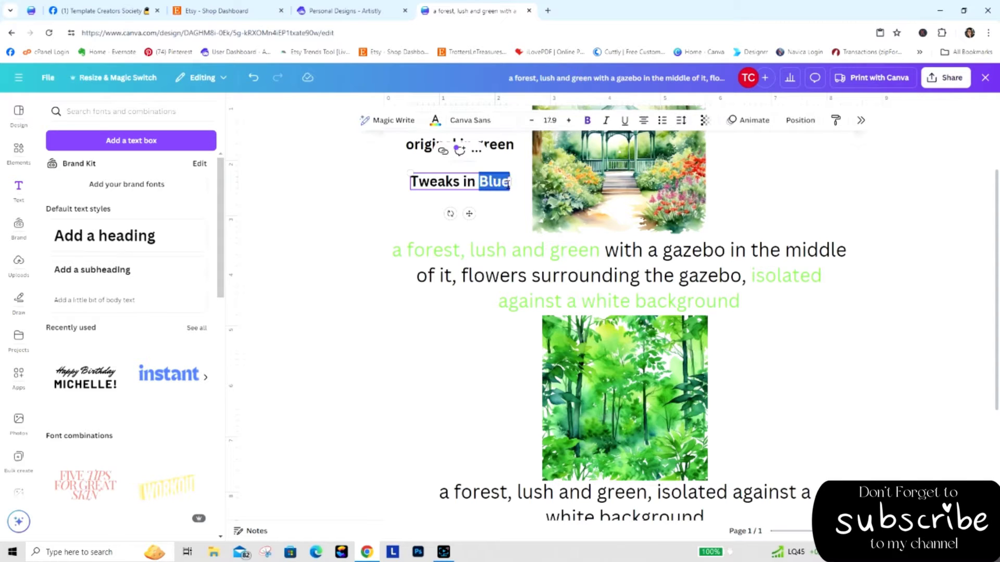
text(Black)
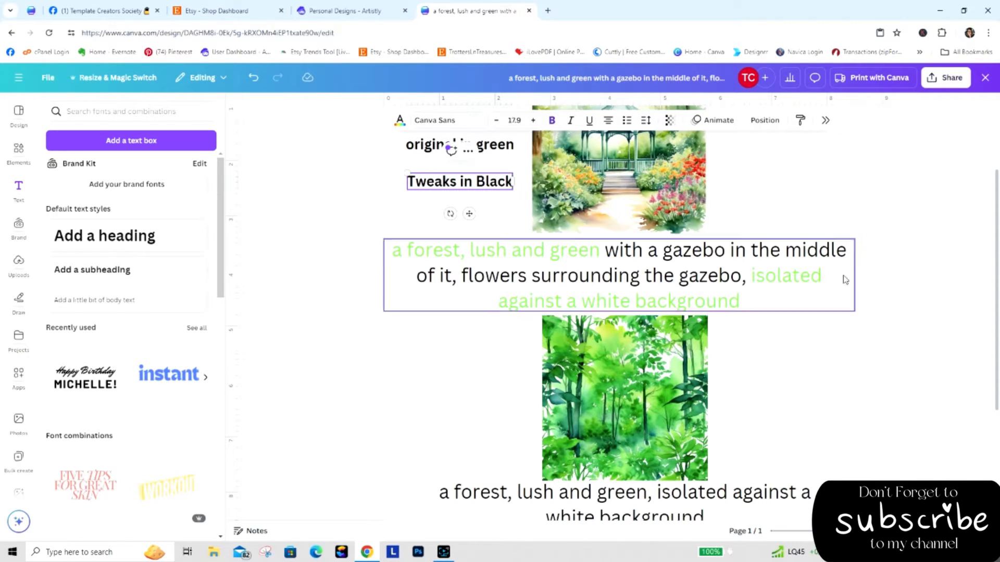
Italicize "with a gazebo in the middle of it, flowers surrounding the gazebo" in the gazebo prompt
click(639, 264)
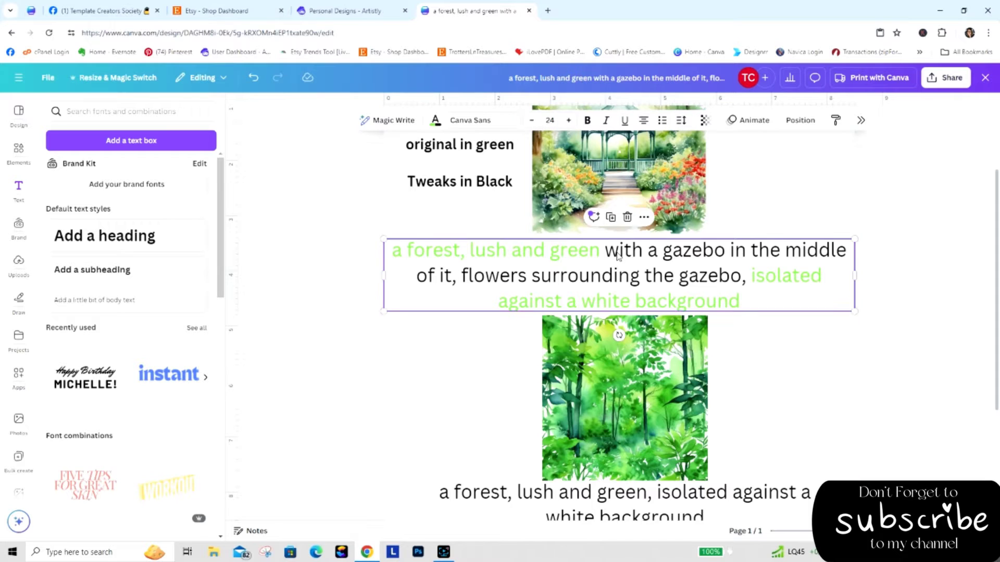
click(618, 254)
click(613, 250)
drag(604, 251, 847, 251)
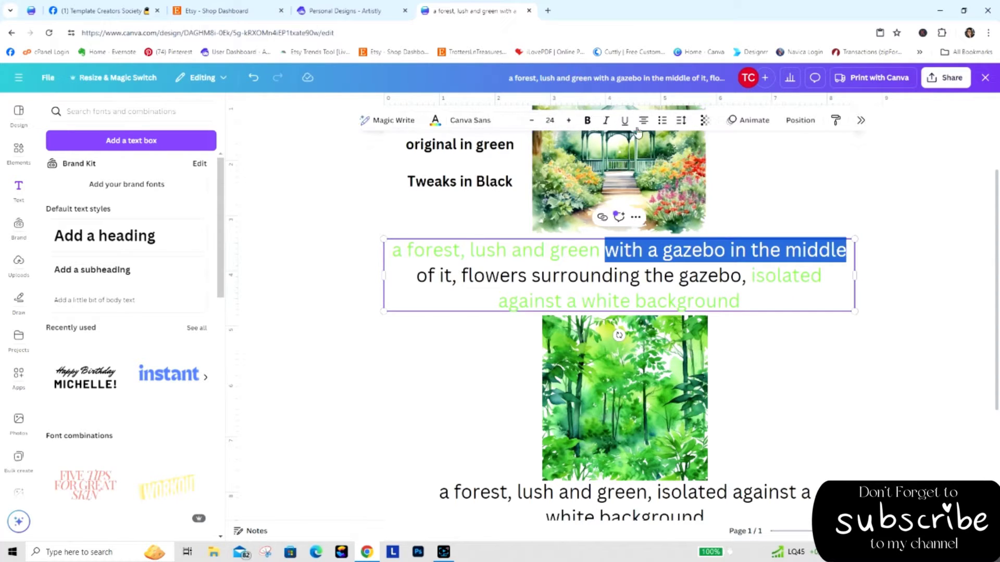
click(605, 120)
click(568, 275)
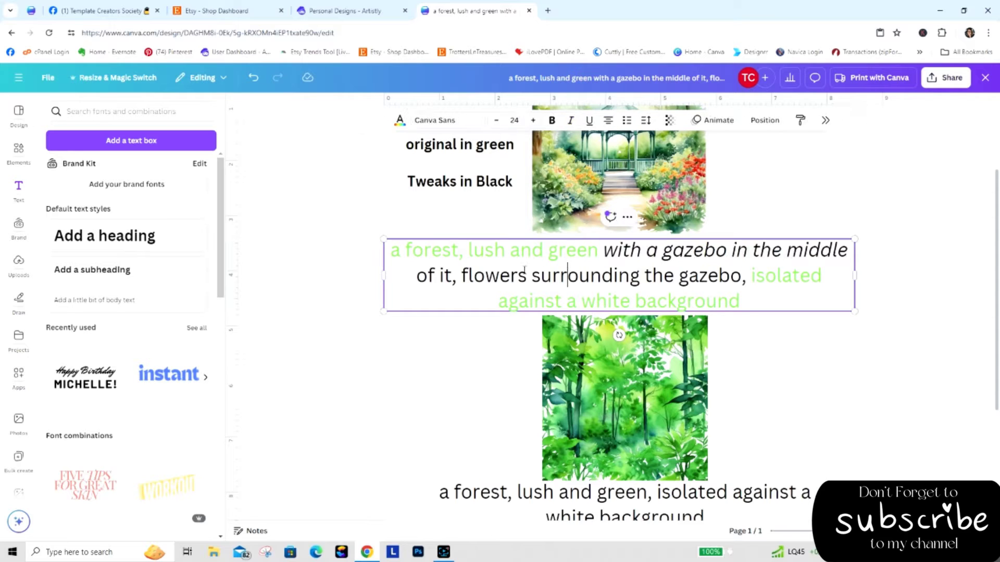
drag(420, 276, 741, 277)
click(606, 120)
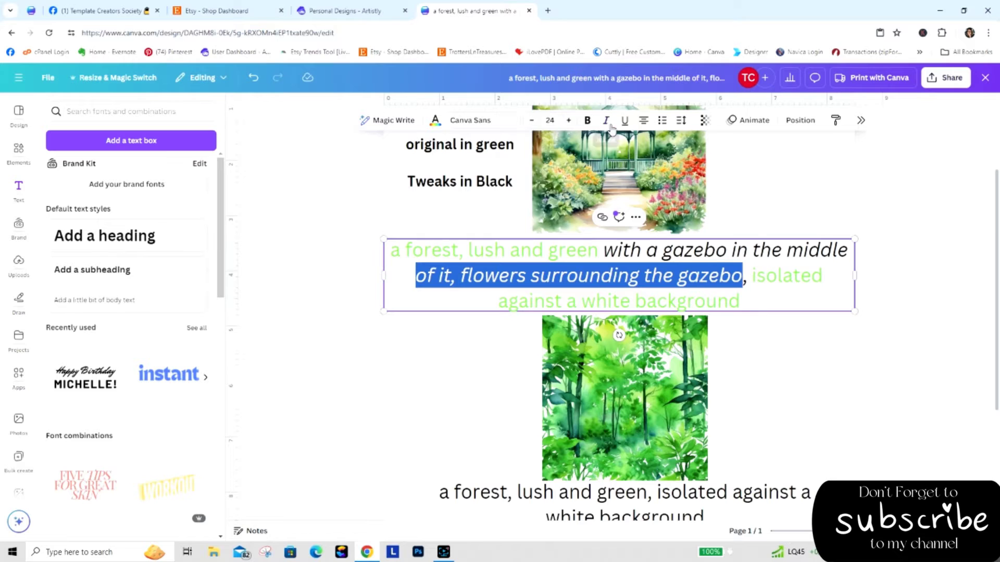
click(775, 359)
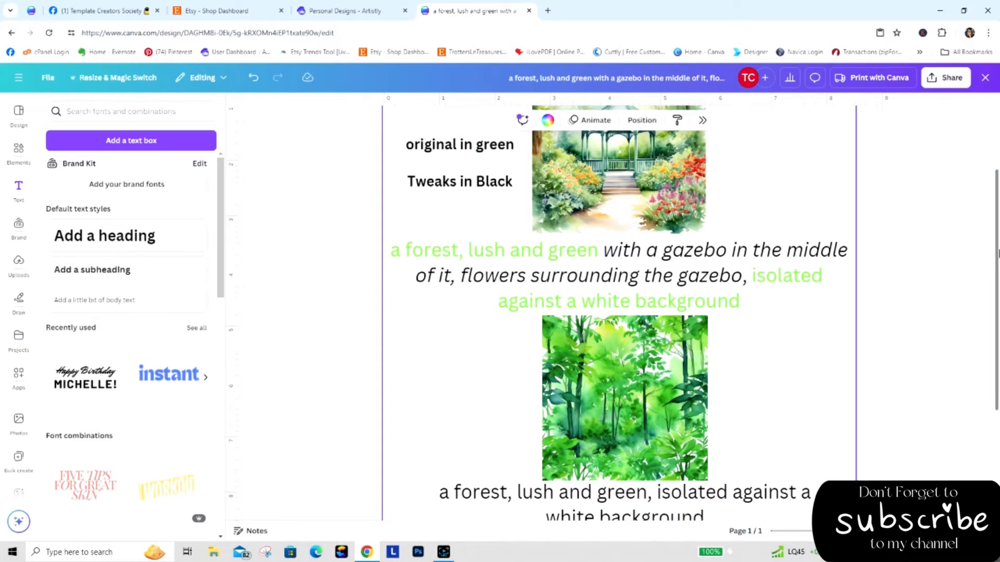
drag(997, 231, 997, 239)
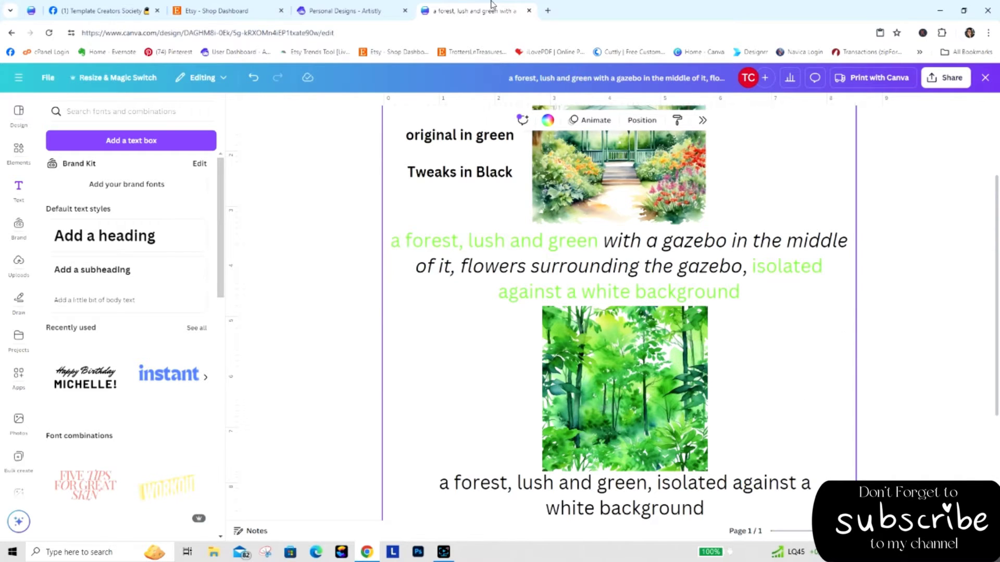
In Artistly, close the forest design's details and open those of the first gazebo design in the gallery
click(363, 11)
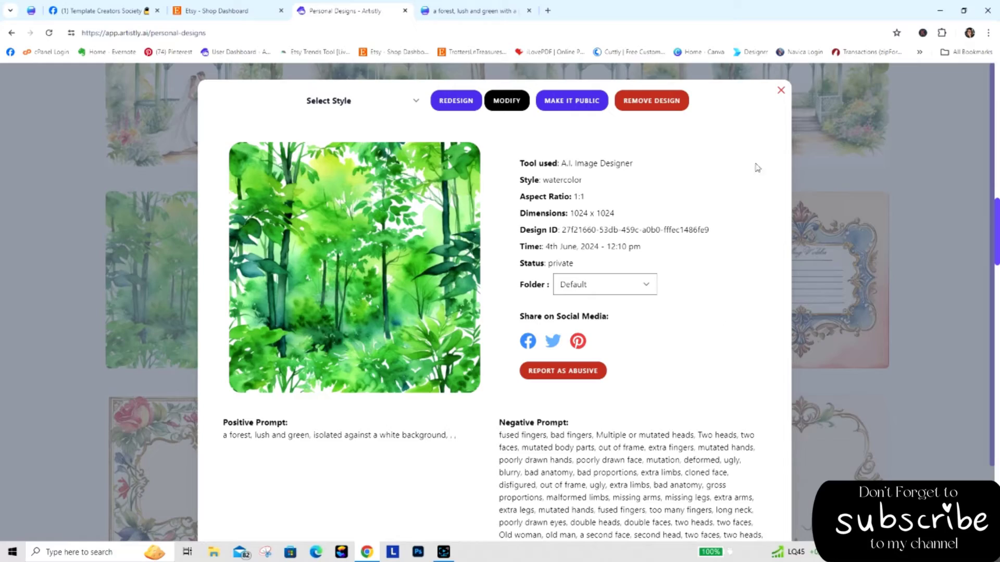
click(781, 91)
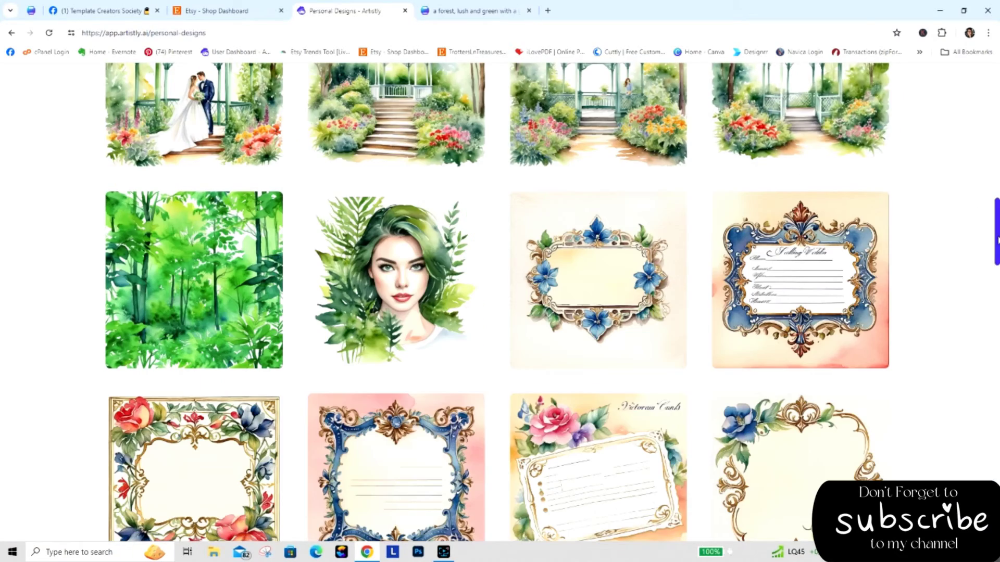
drag(998, 240, 982, 134)
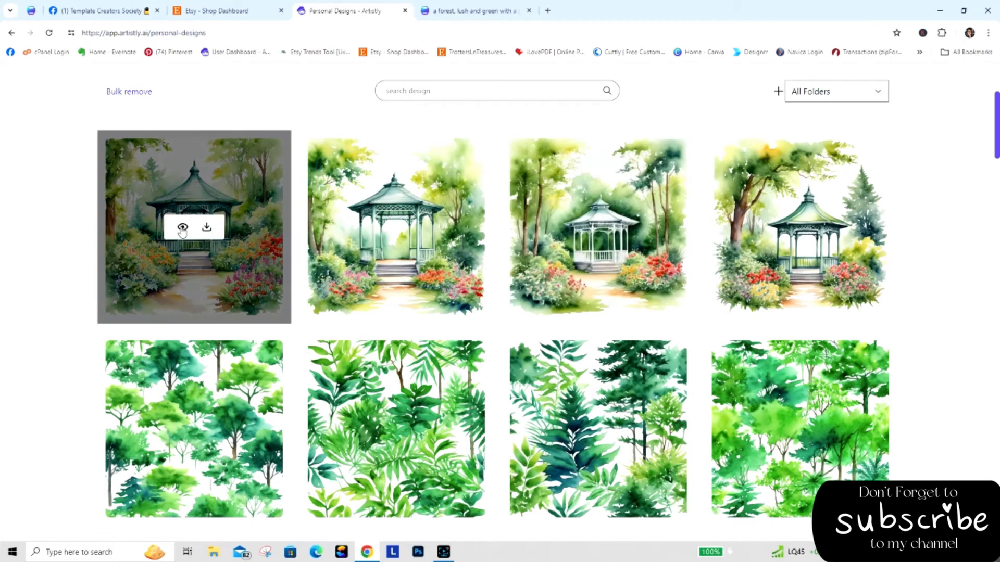
click(182, 228)
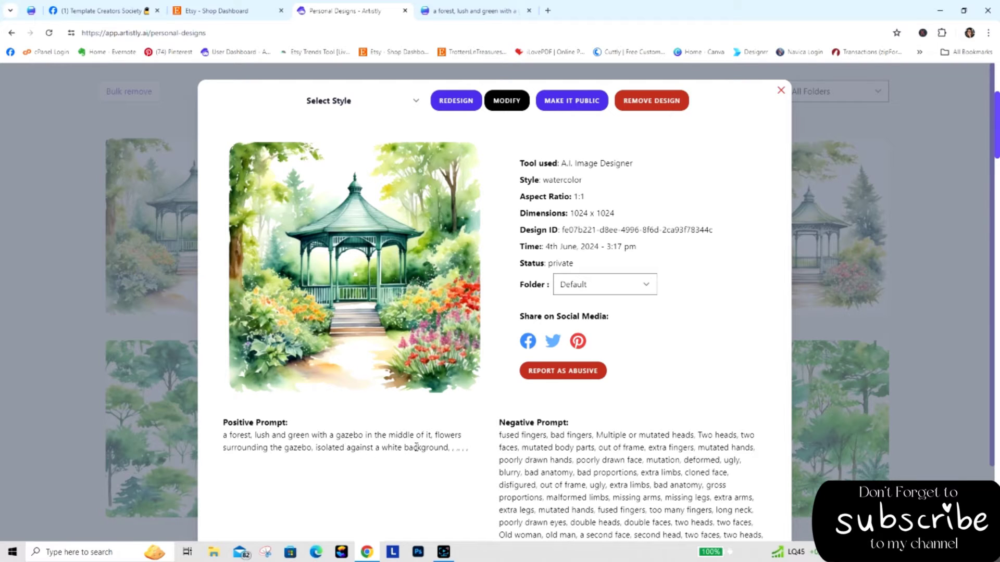
Start a redesign of the open gazebo design in Watercolor style and proceed to its customization options
click(391, 102)
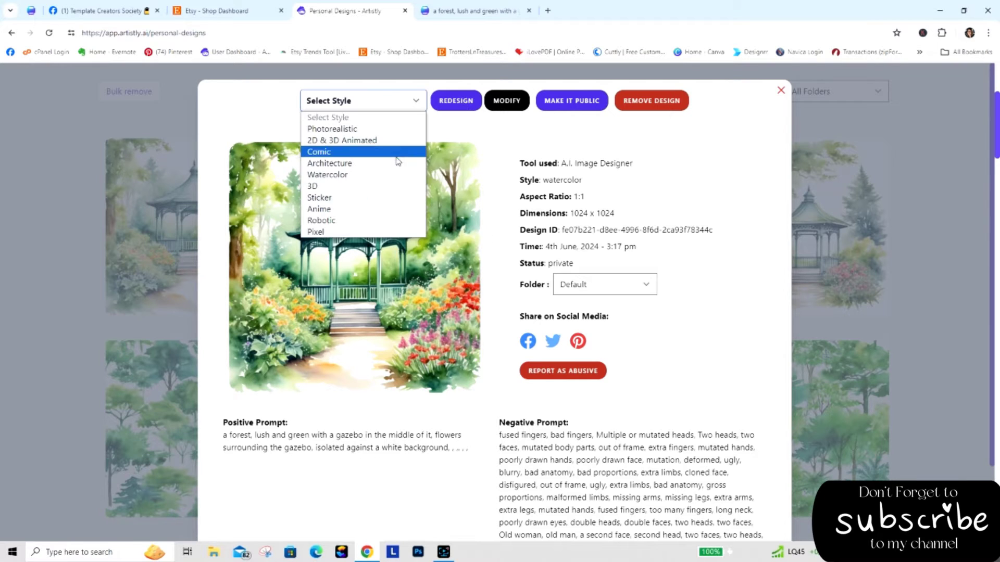
click(397, 174)
click(455, 100)
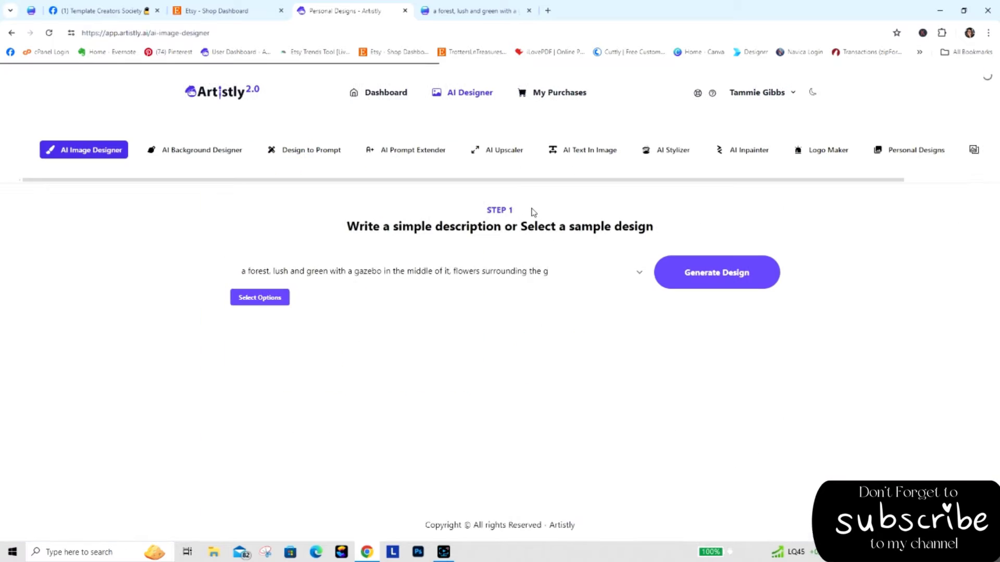
click(682, 286)
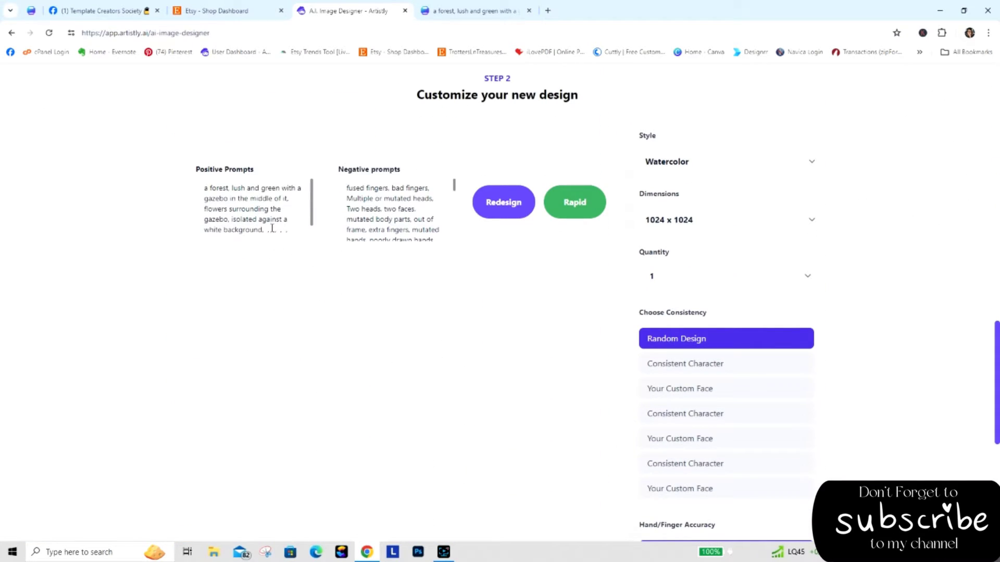
Delete the trailing commas after "white background" in the positive prompt
drag(263, 230, 329, 254)
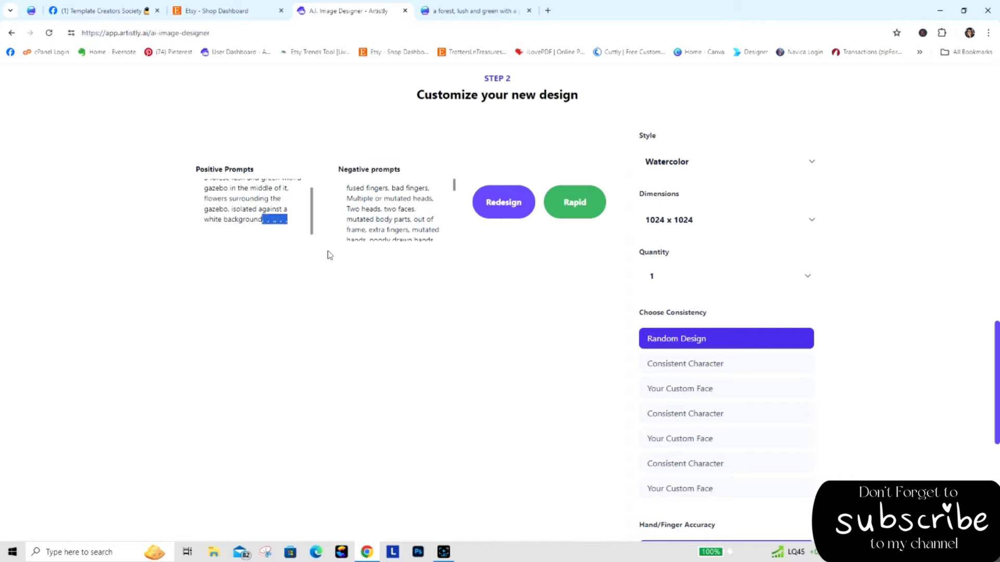
key(BackSpace)
key(shift+Home)
click(316, 263)
drag(312, 220, 313, 182)
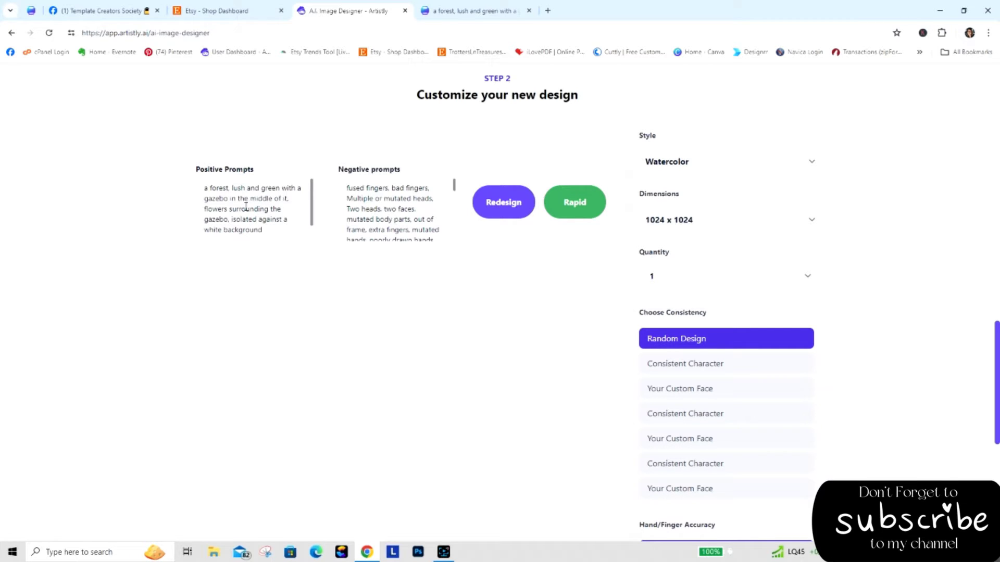
Insert wording into the positive prompt so it reads "with a bride and groom inside a gazebo"
click(296, 189)
text(abride an)
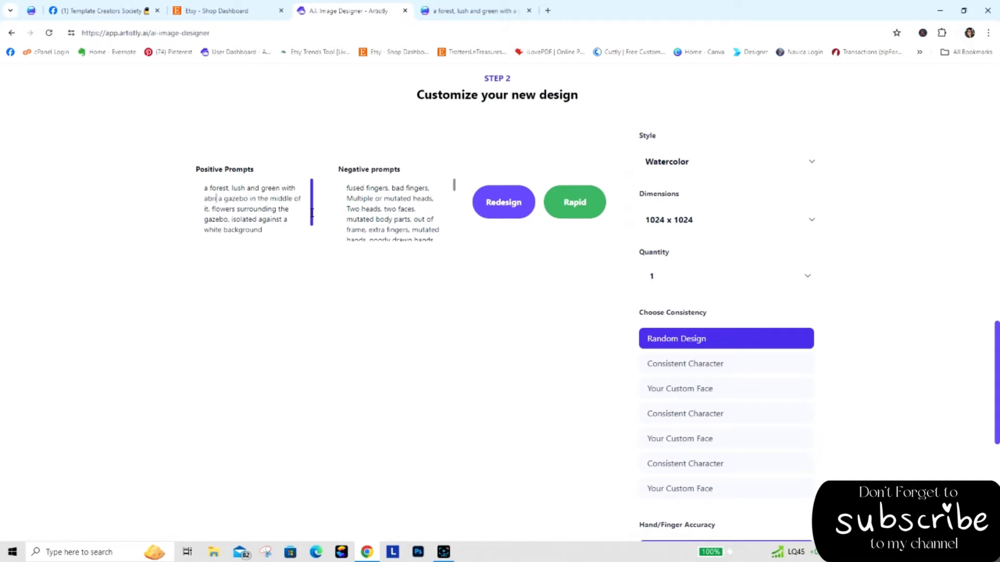
key(BackSpace)
key(BackSpace)
key(BackSpace)
key(BackSpace)
key(BackSpace)
key(BackSpace)
key(BackSpace)
key(BackSpace)
text(bride and gr)
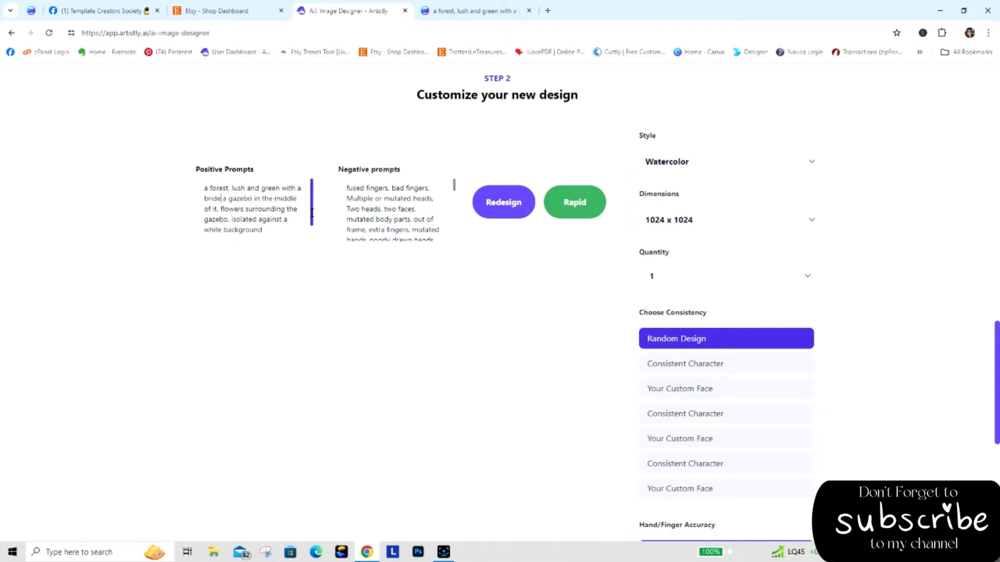
text(oom inside)
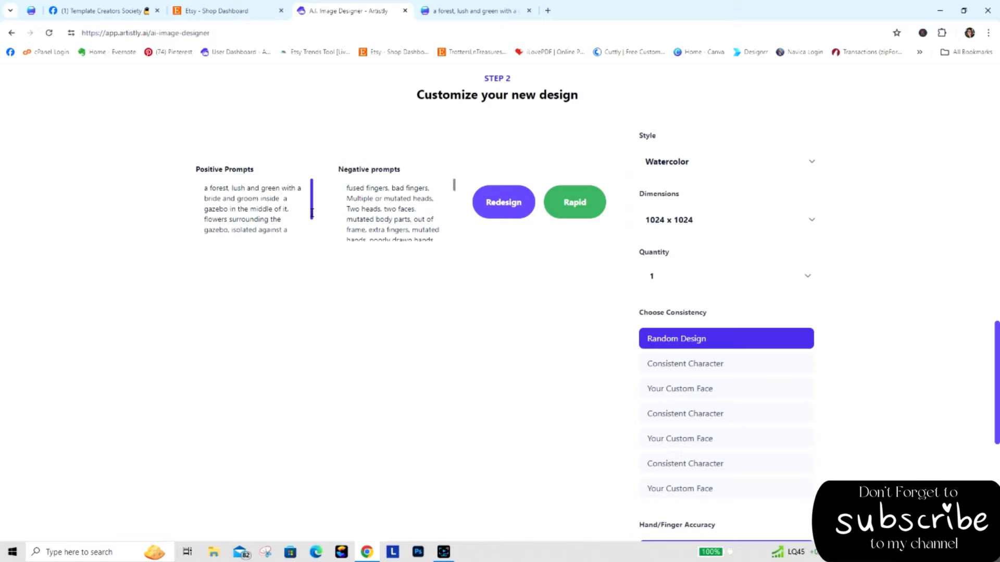
key(Delete)
key(Delete)
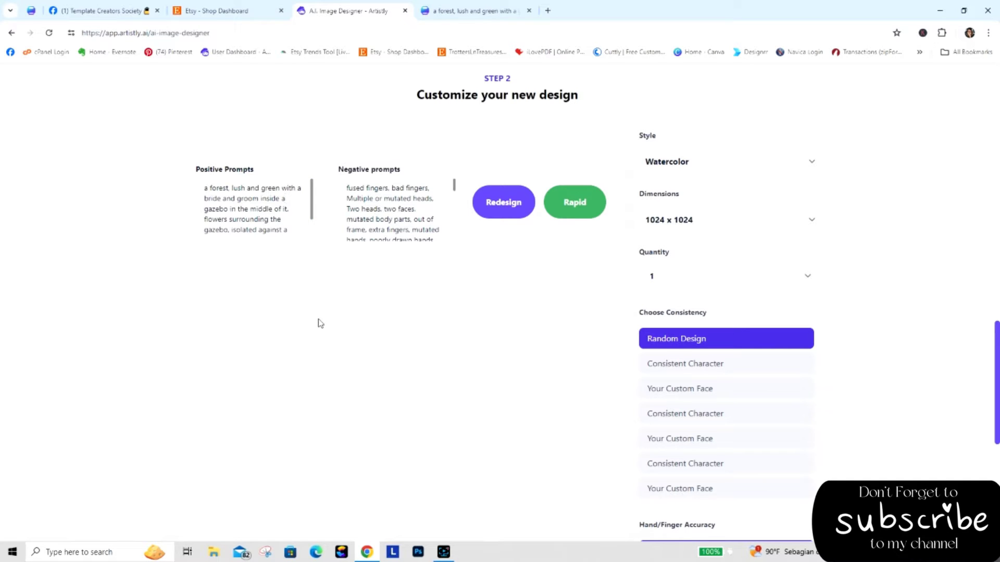
Add a comma after "inside a gazebo" in the positive prompt and generate the redesign
click(232, 214)
scroll(312, 208, down, 1)
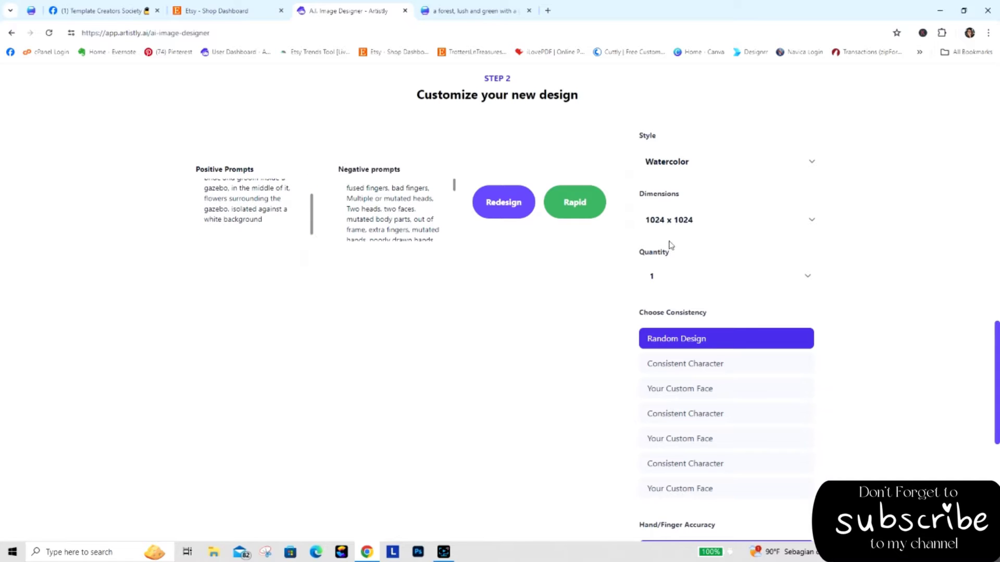
click(504, 204)
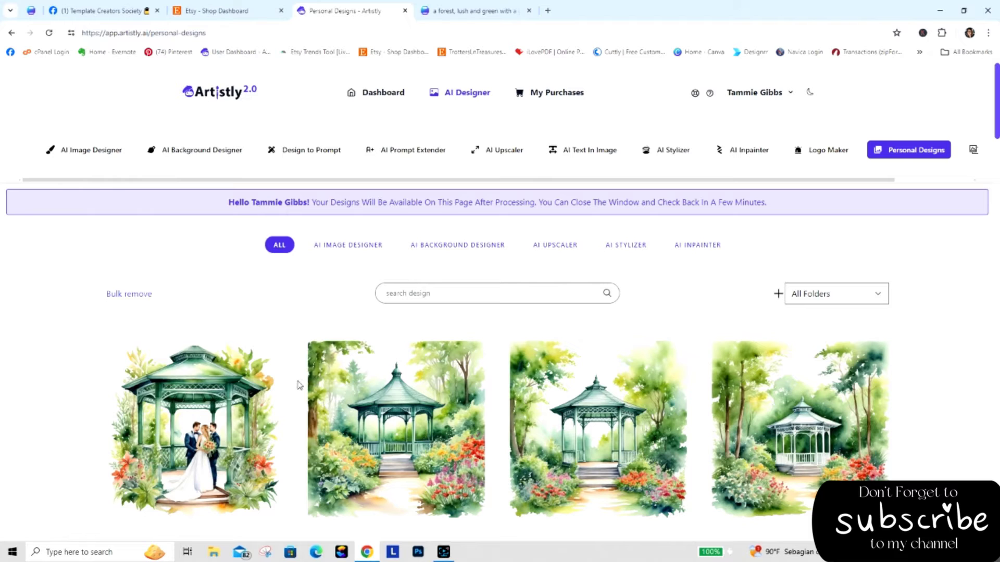
Open the details of the new bride-and-groom gazebo design and make it private
click(181, 428)
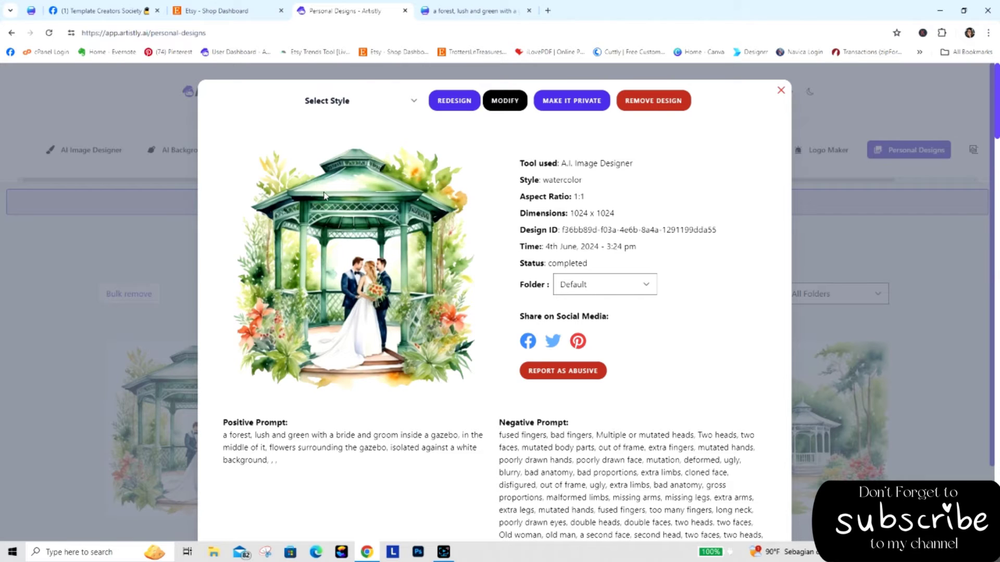
click(354, 106)
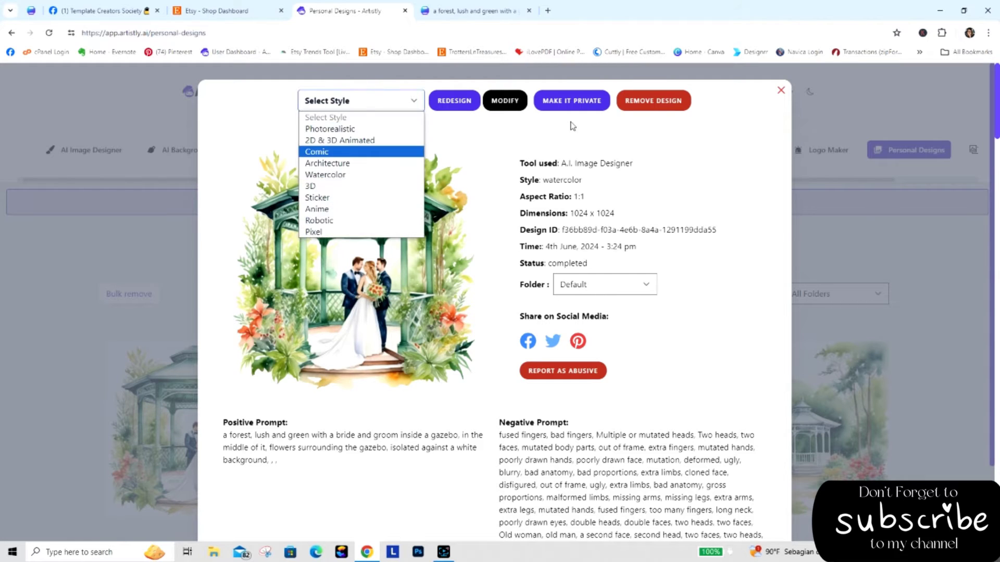
click(575, 100)
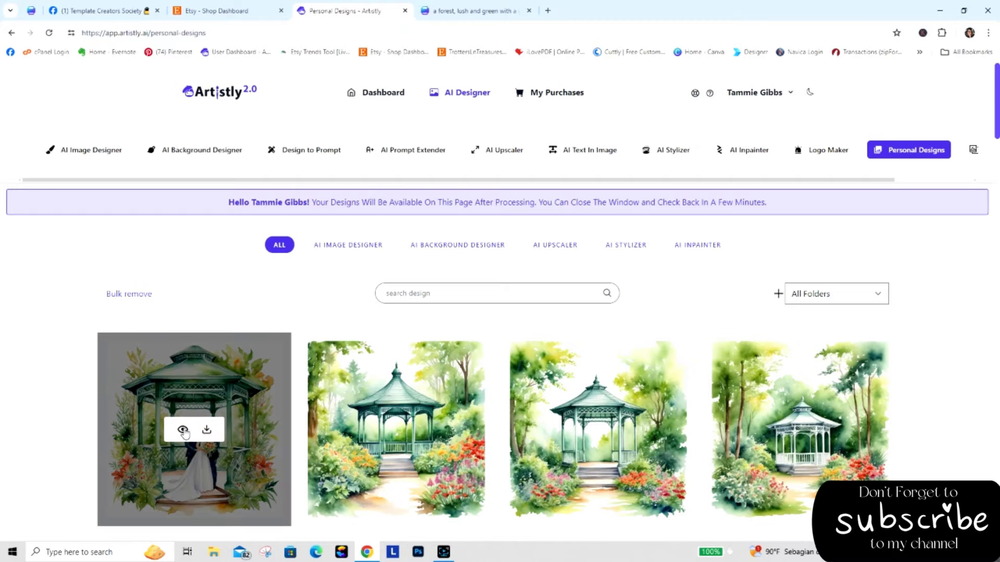
Reopen the bride-and-groom gazebo design and start a redesign of it in Watercolor style
click(183, 430)
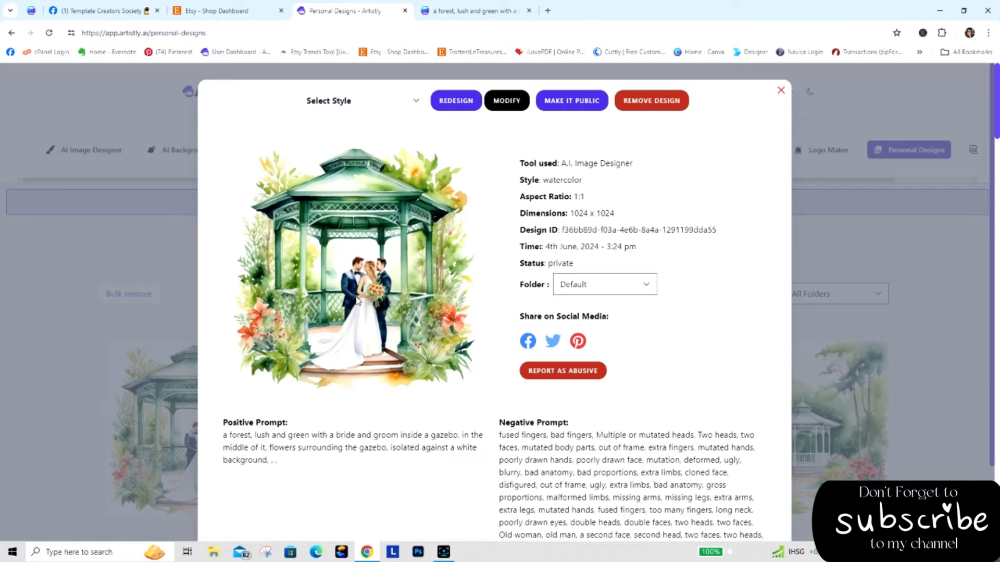
click(336, 102)
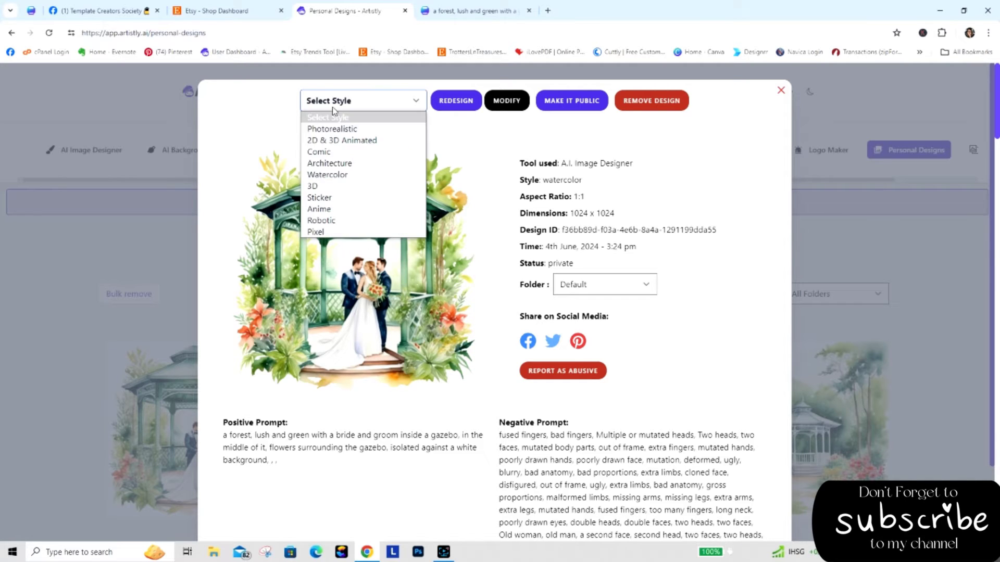
click(342, 175)
click(463, 102)
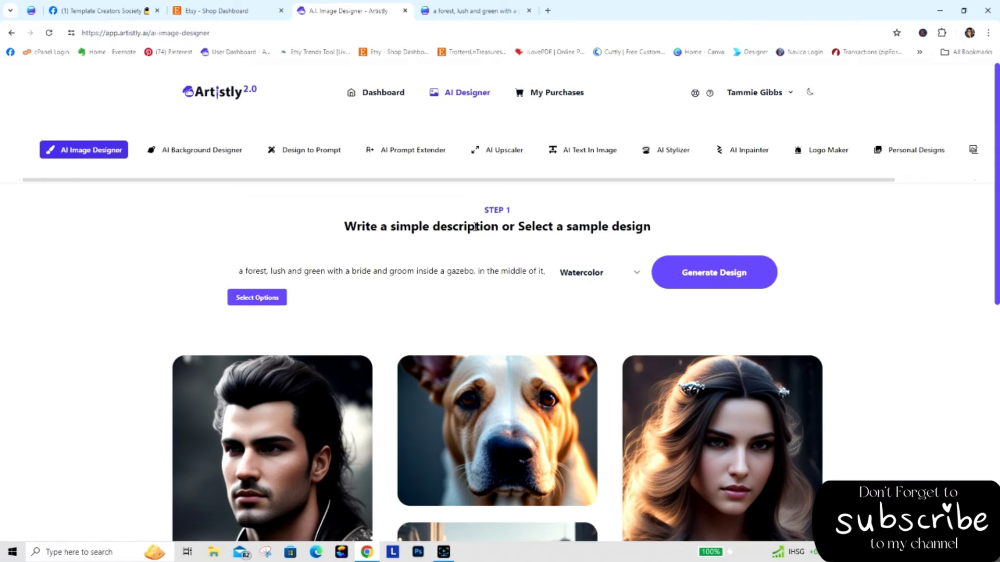
Set the quantity of the bride-and-groom redesign to 4
scroll(475, 227, down, 10)
click(708, 270)
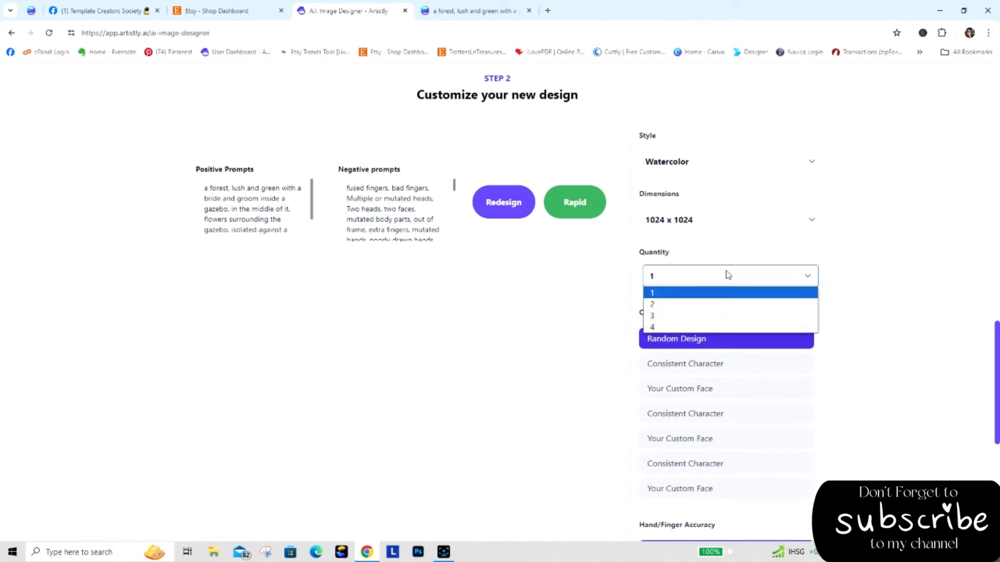
click(705, 326)
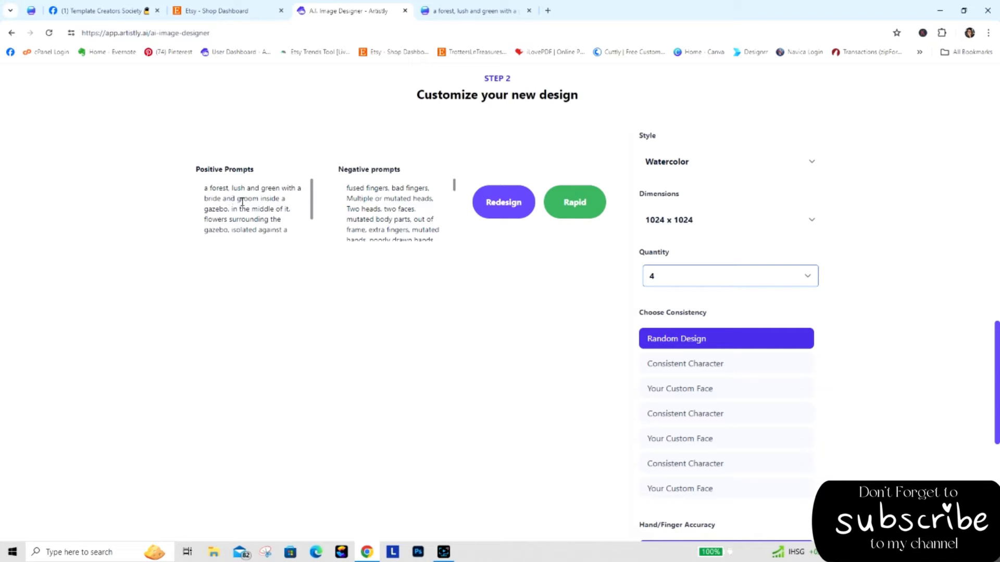
Change the positive prompt to "bride and groom standing inside a gazebo, in the middle of the forest" and generate the redesigns
click(261, 198)
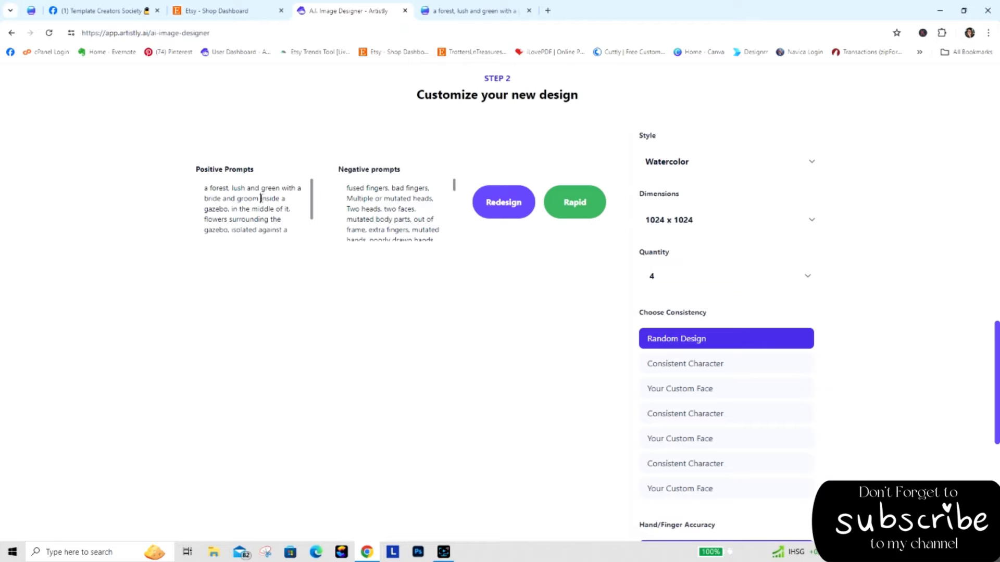
text(standing)
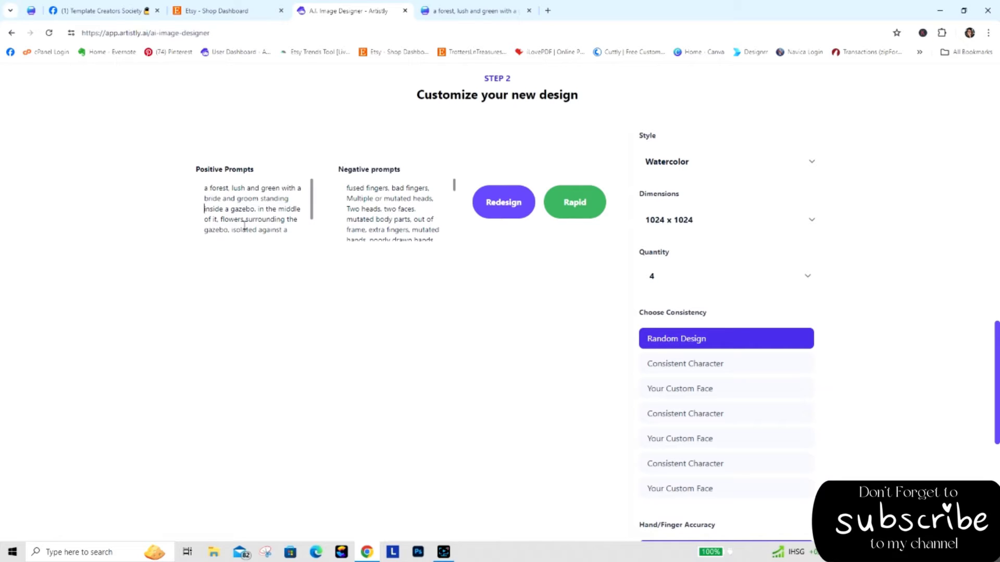
click(211, 219)
text(the for it, flowers)
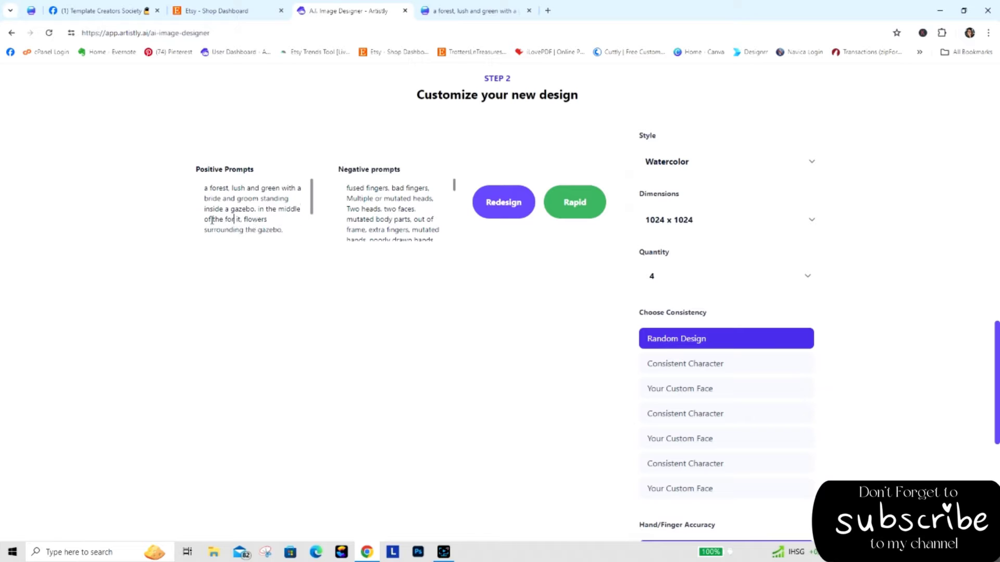
text(est)
key(Delete)
key(Delete)
key(Delete)
click(500, 203)
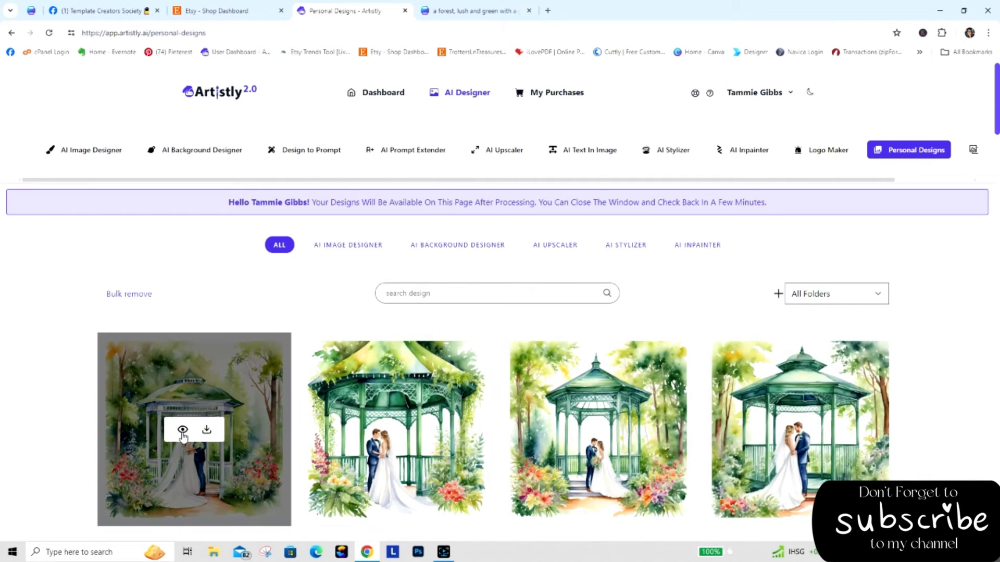
Open the first of the new wedding gazebo designs, choose the Watercolor style, and make the design private
click(182, 429)
click(345, 103)
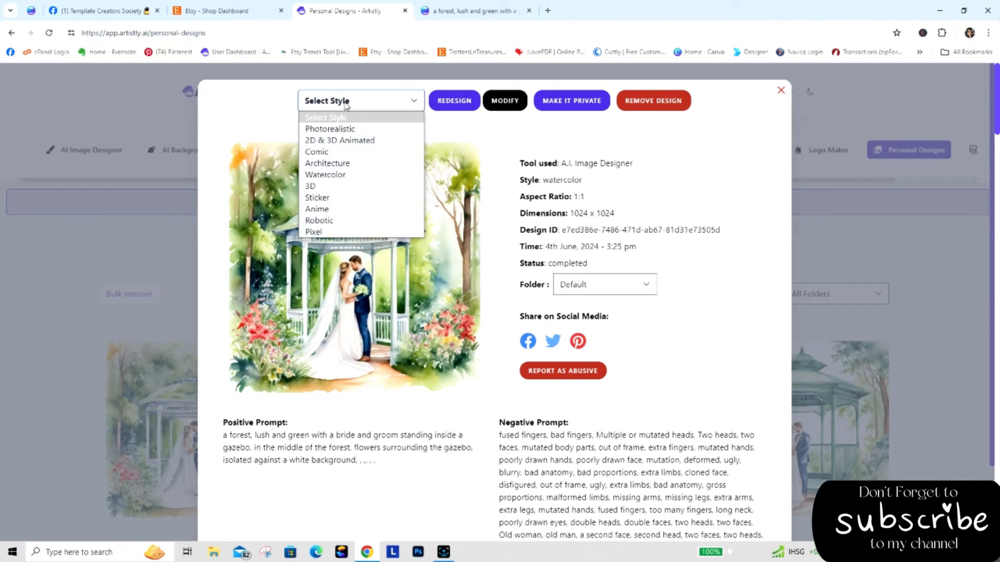
click(346, 175)
click(604, 104)
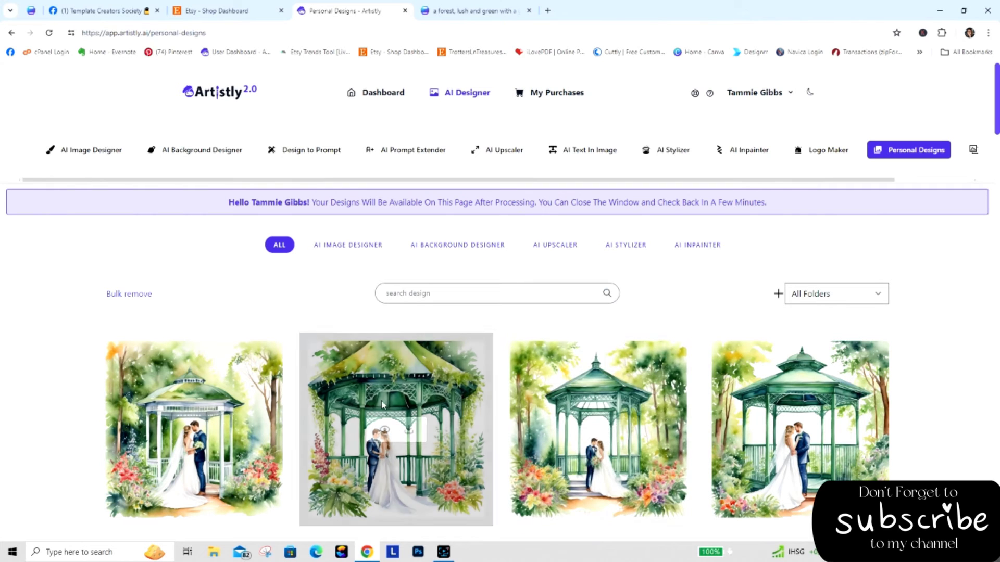
Compare the gazebo designs in the gallery and examine the prompt of the one with a bench and steps
mouse_move(407, 359)
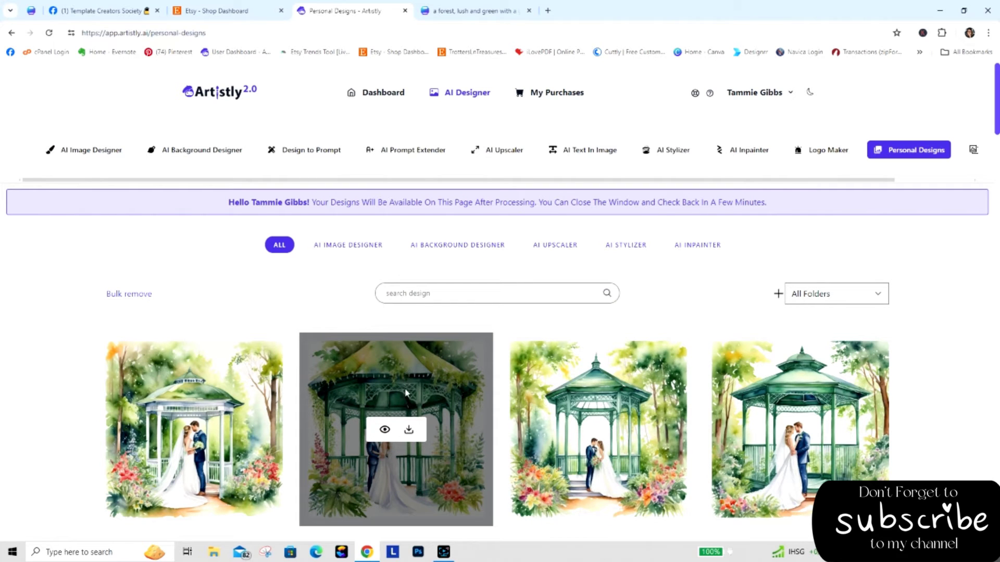
mouse_move(817, 425)
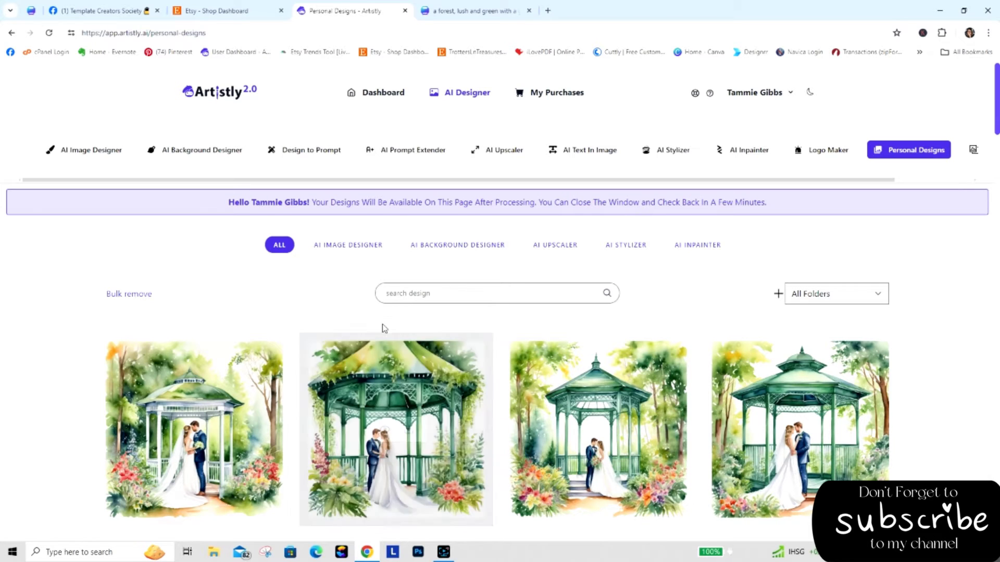
mouse_move(391, 382)
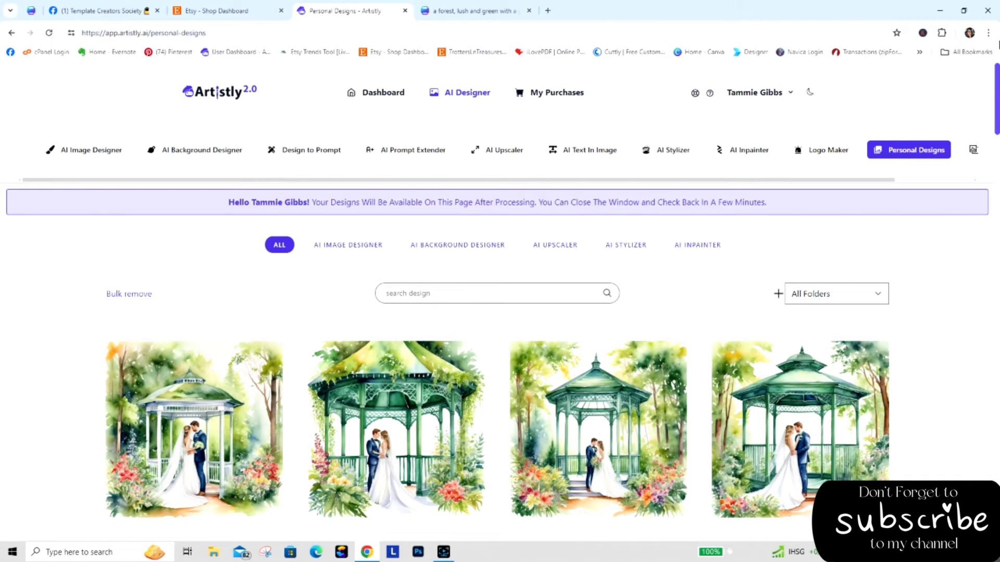
drag(997, 93, 997, 135)
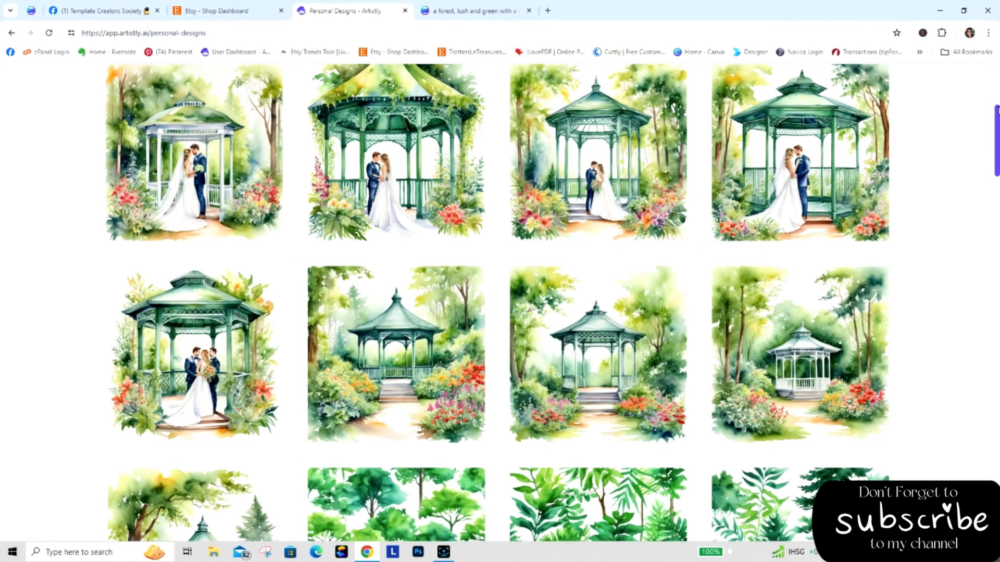
drag(997, 114, 997, 208)
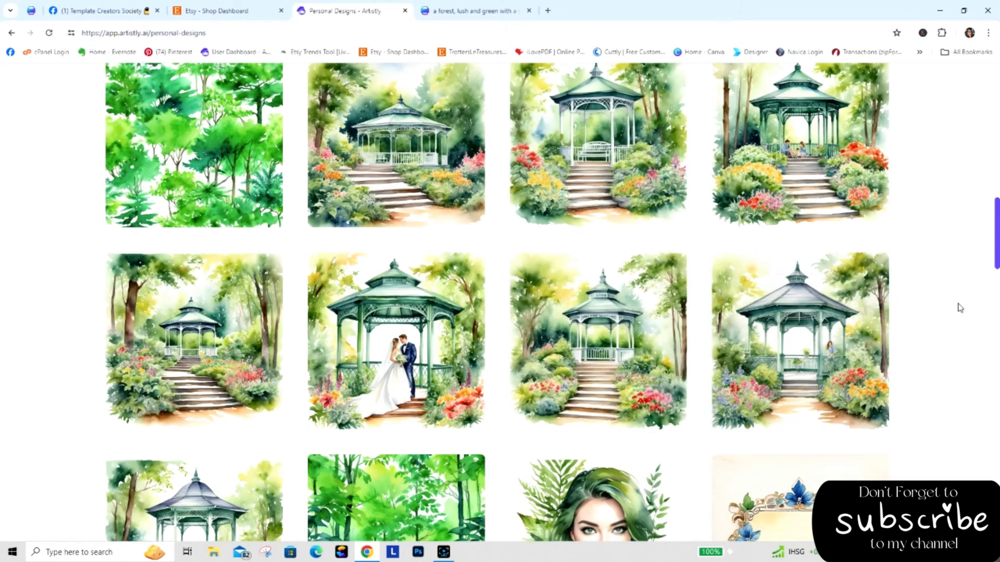
drag(997, 247, 989, 94)
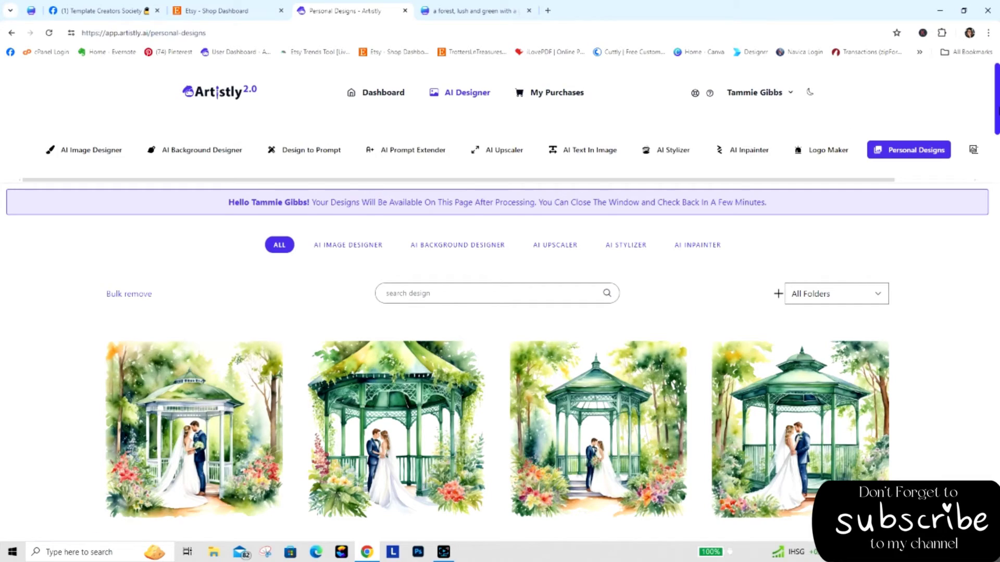
drag(997, 112, 997, 230)
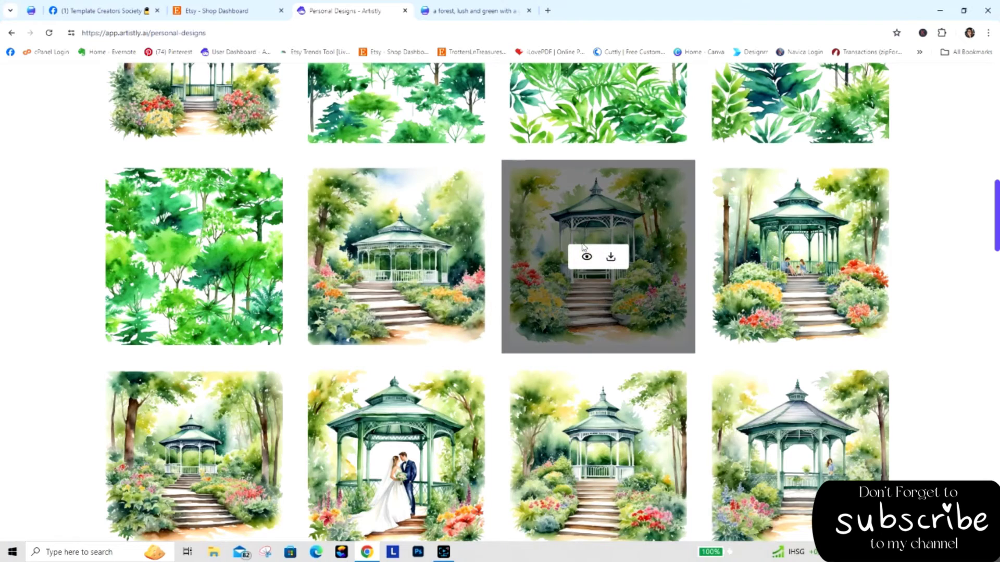
click(587, 255)
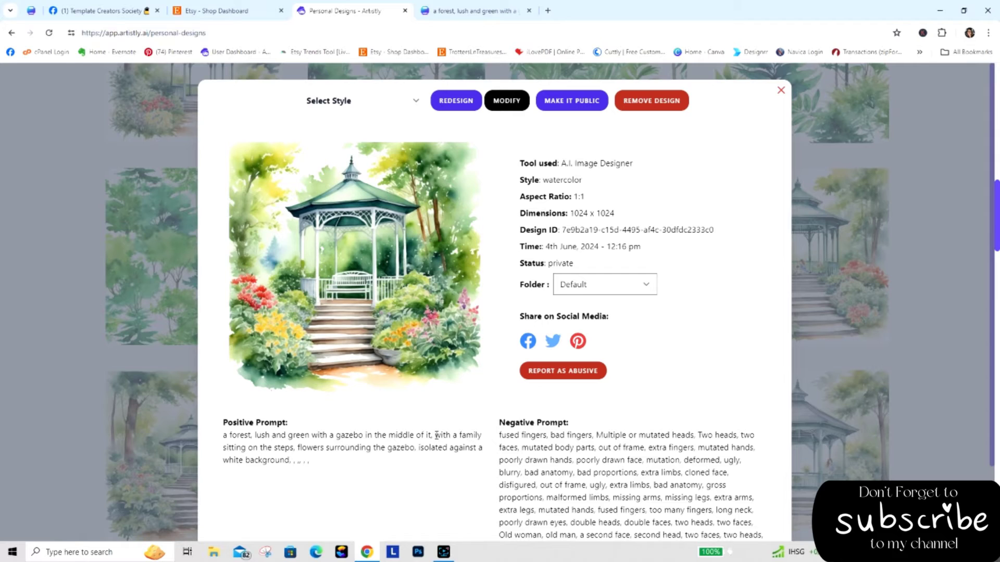
click(781, 90)
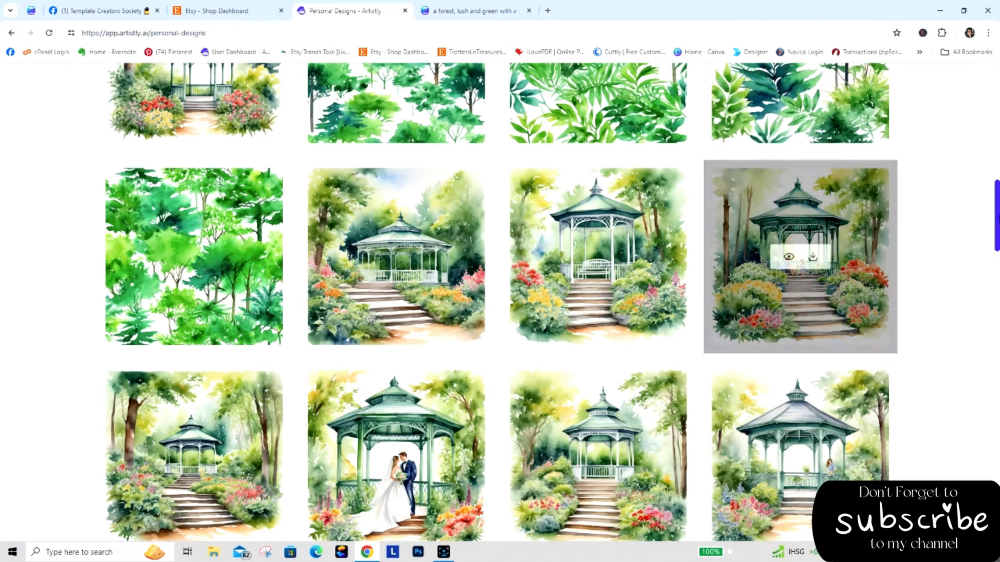
scroll(997, 239, up, 6)
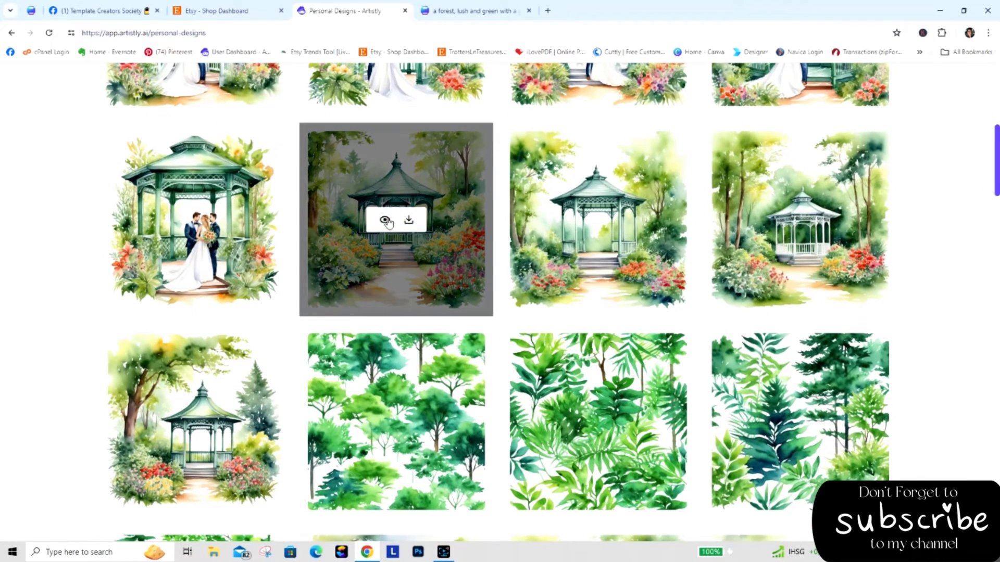
Open the green gazebo design next to the one with a bride and two grooms and start a redesign in Watercolor style
click(385, 220)
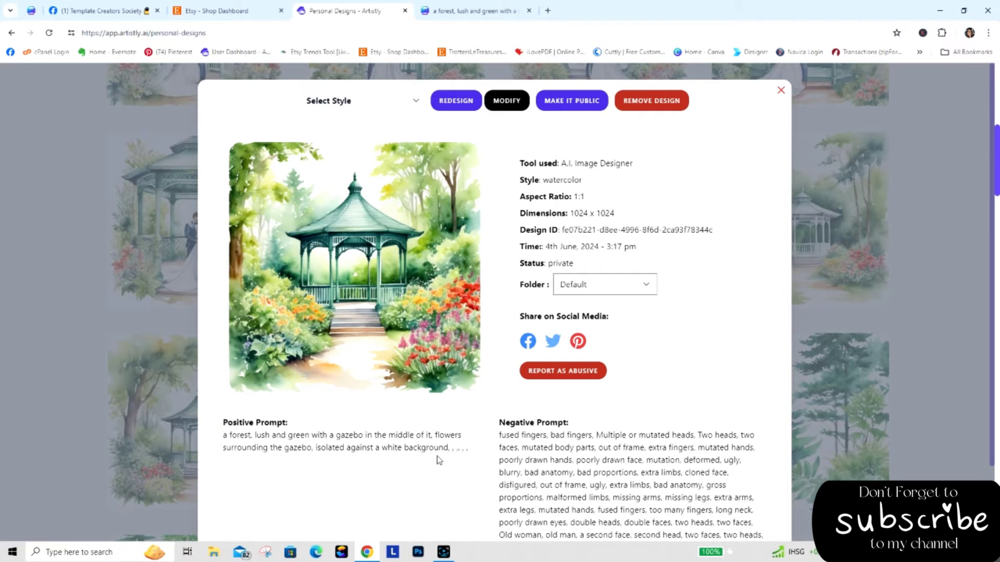
click(344, 104)
click(328, 174)
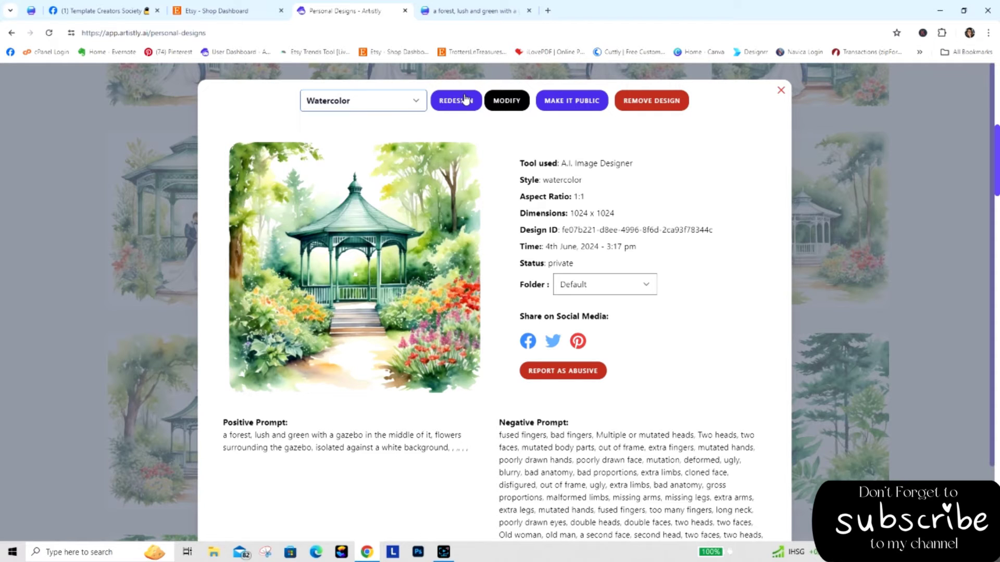
click(458, 100)
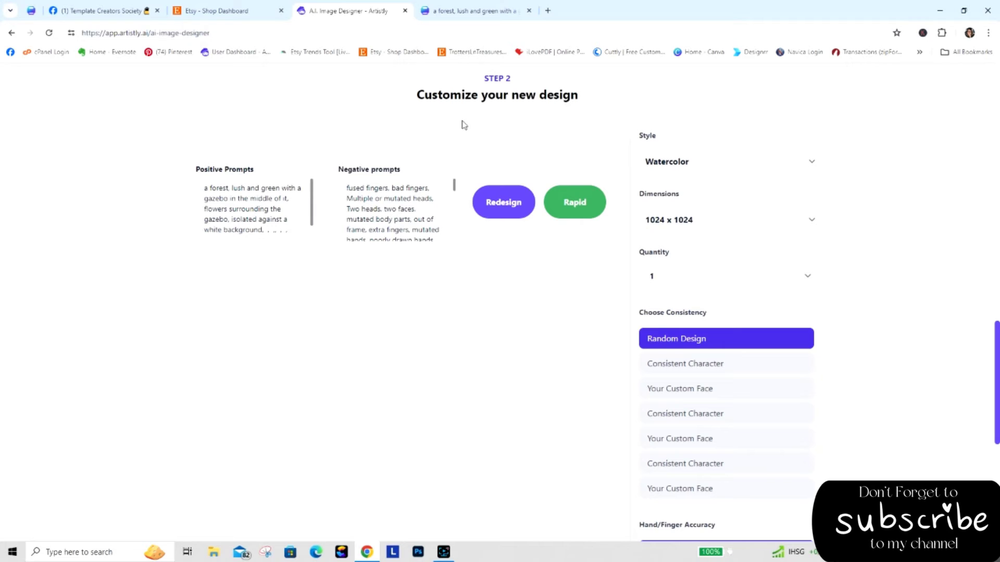
Remove the trailing commas from the positive prompt and insert "with a small stream flowing beside the gazebo," before "isolated against a white background"
drag(297, 233, 262, 229)
key(BackSpace)
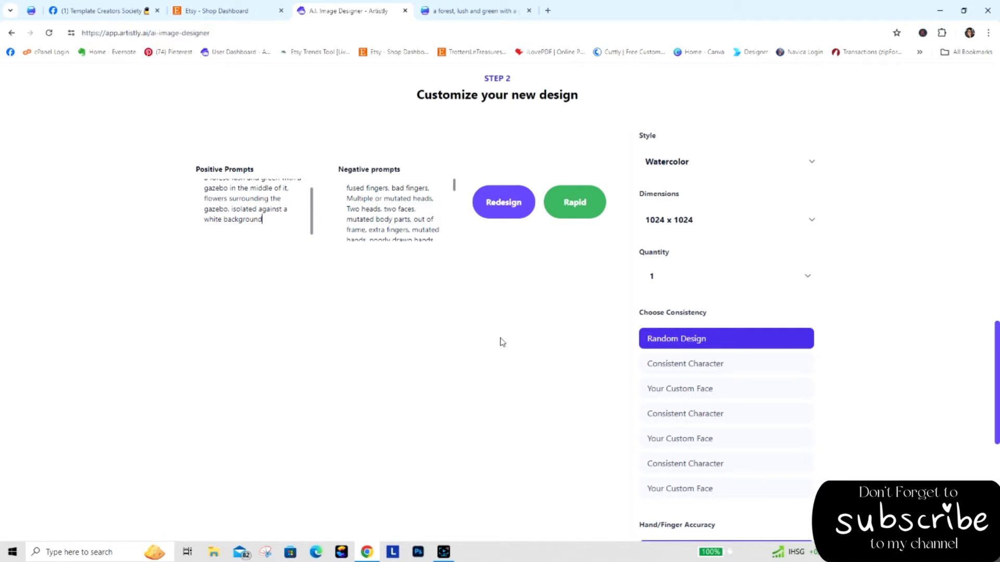
drag(315, 213, 314, 164)
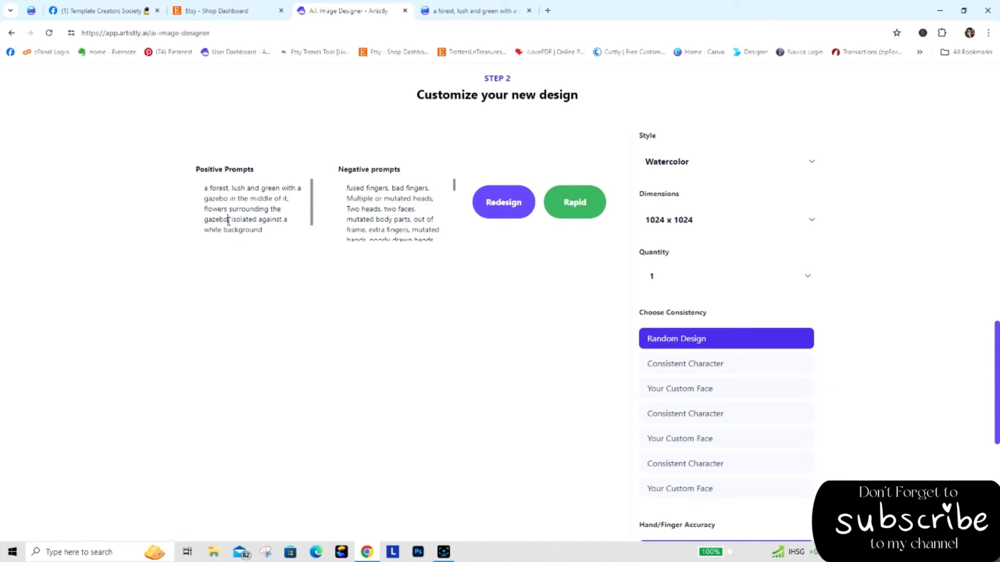
text(with a)
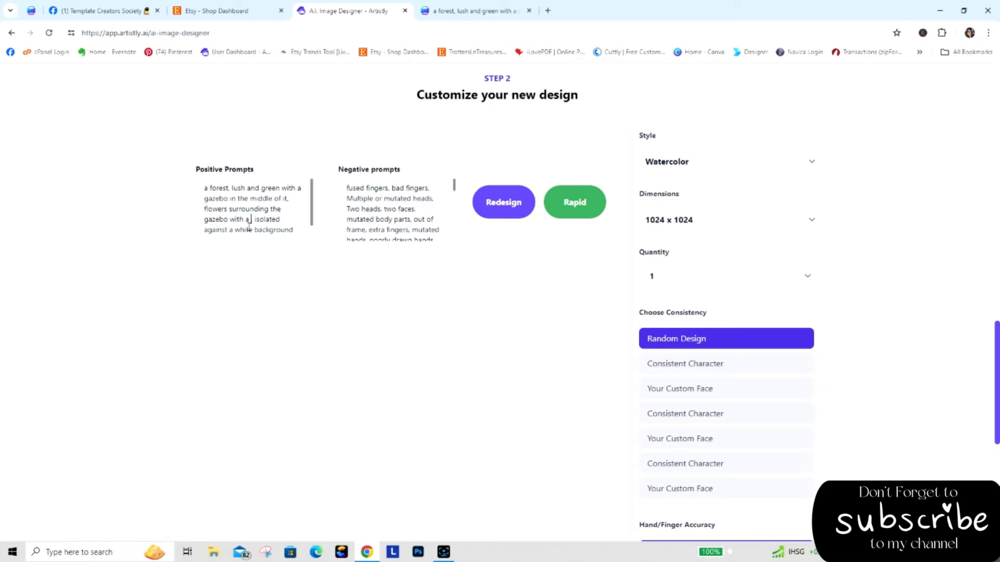
text(small stream,)
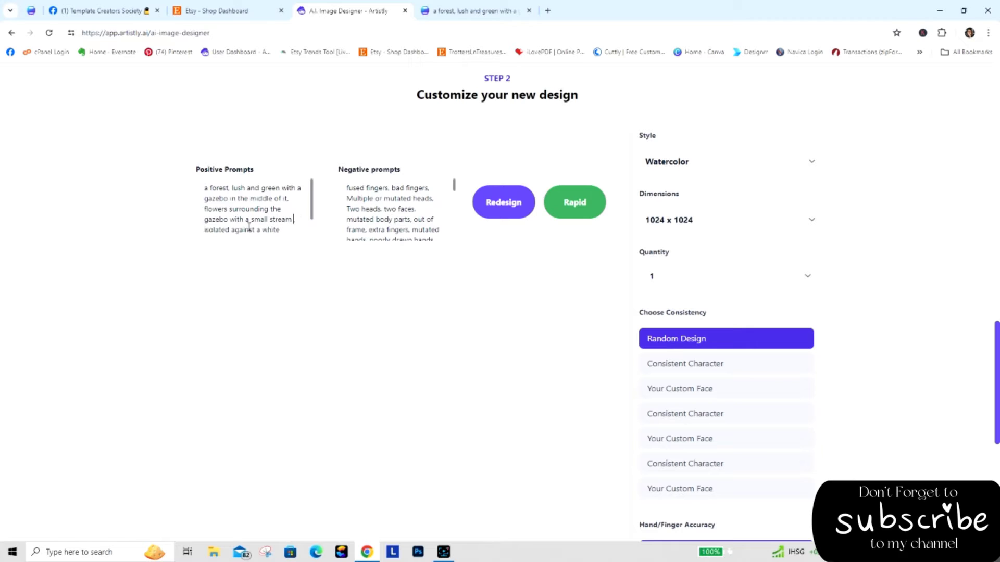
text(lowing beside the gazebo,)
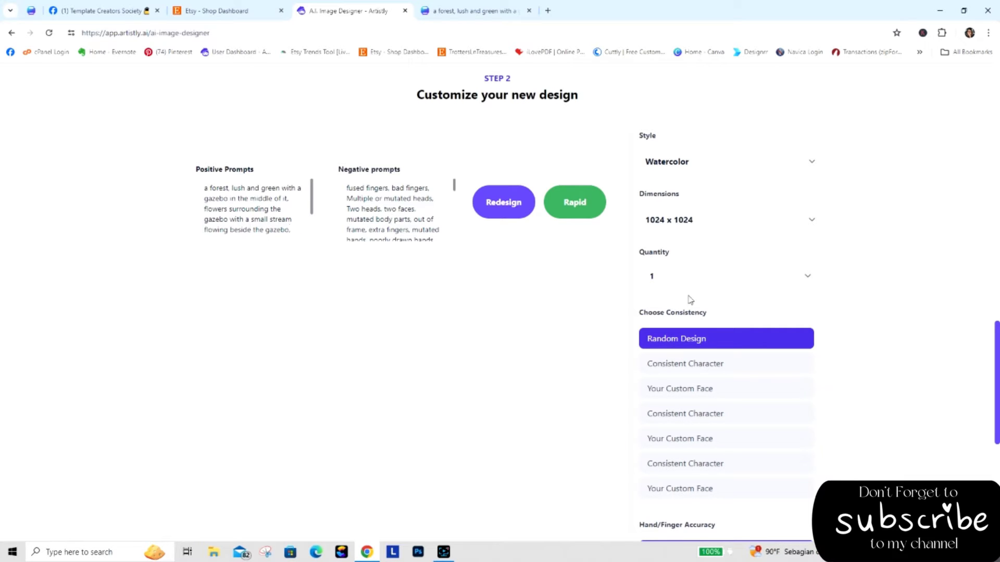
Set the quantity to 4 and generate the gazebo redesigns with the stream
click(685, 286)
click(685, 327)
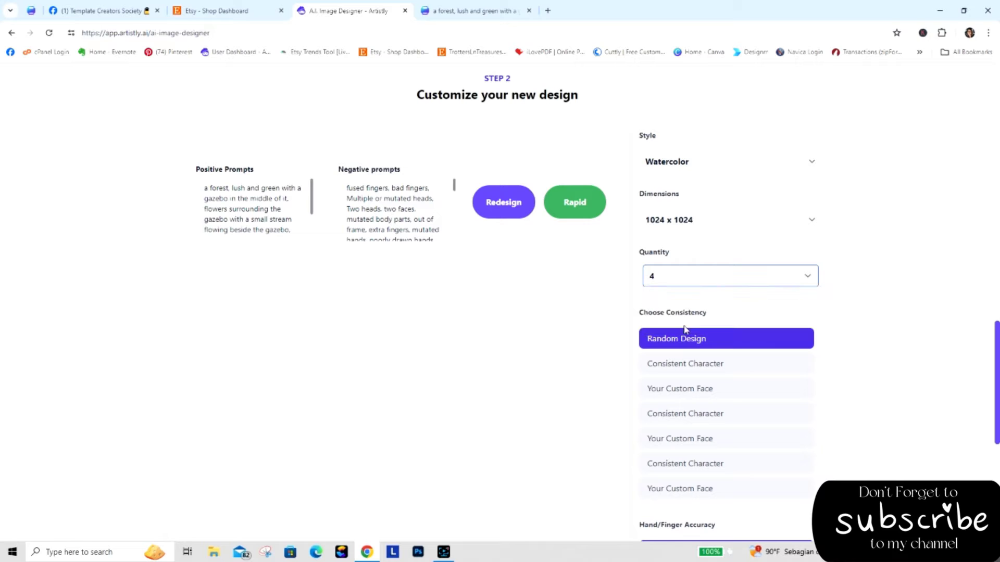
click(501, 216)
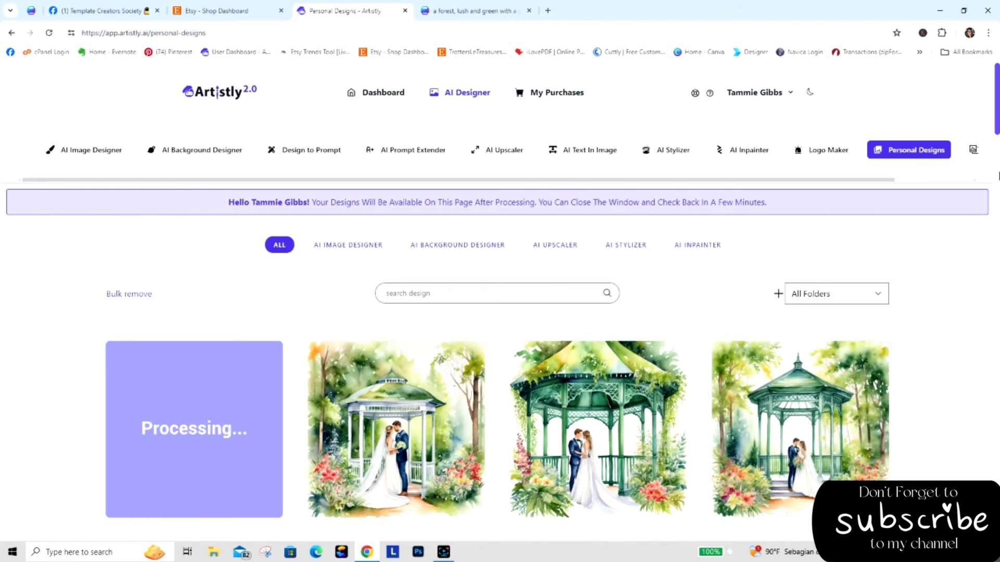
Open the first of the new stream-side gazebo designs and make it private
drag(998, 88, 998, 122)
scroll(862, 125, up, 2)
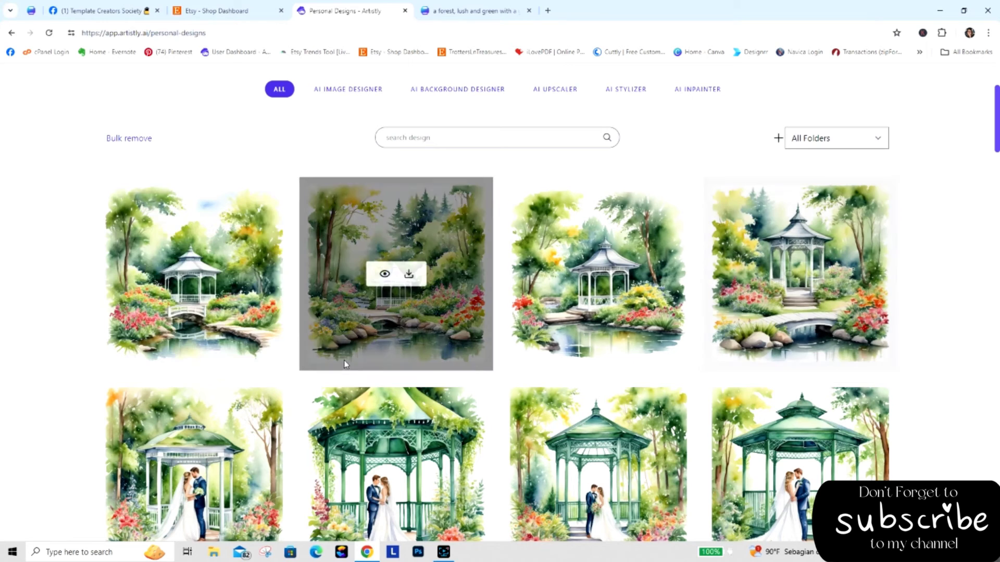
click(182, 273)
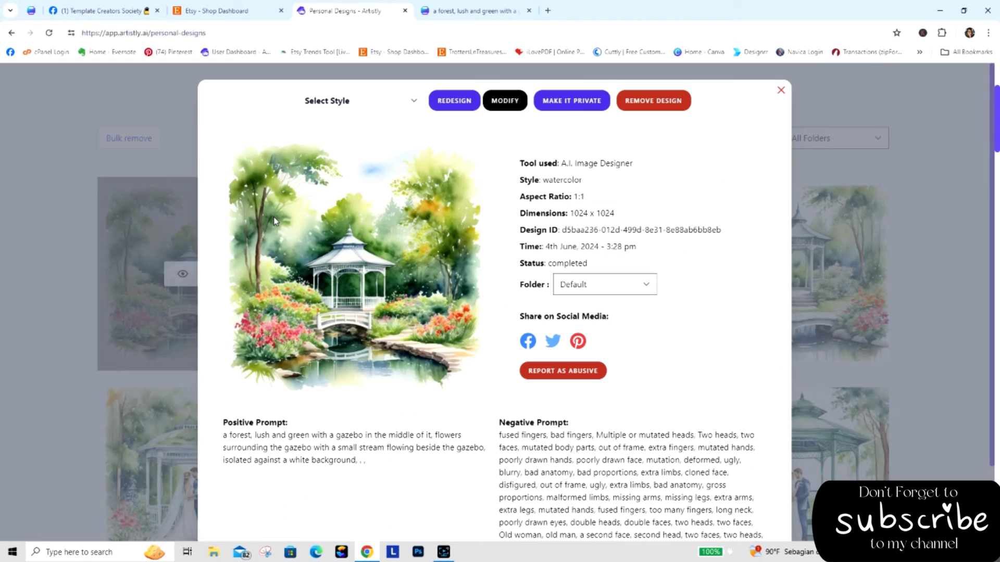
click(579, 111)
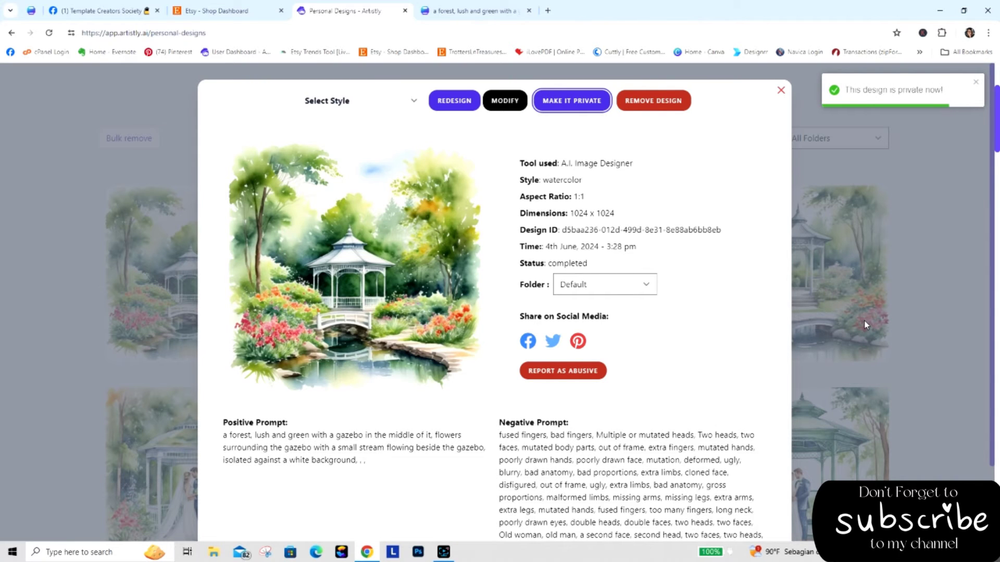
click(866, 325)
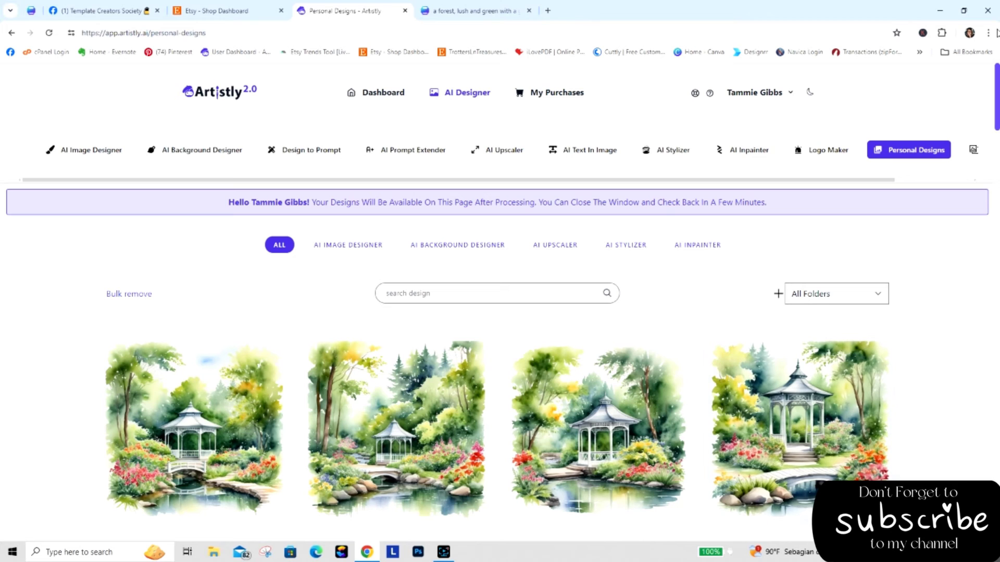
Reopen the first stream-side gazebo design and check its status and positive prompt
scroll(996, 97, down, 4)
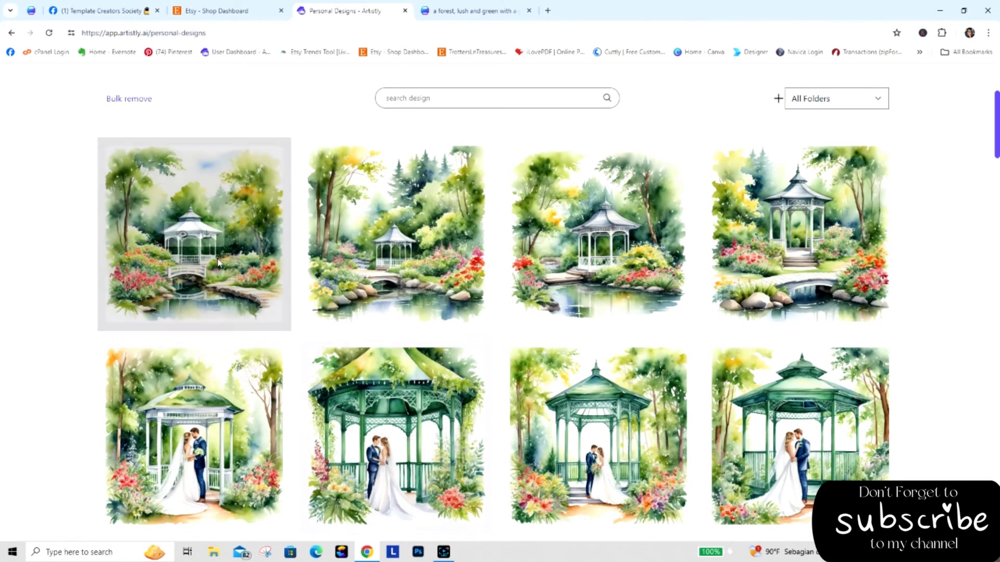
click(180, 235)
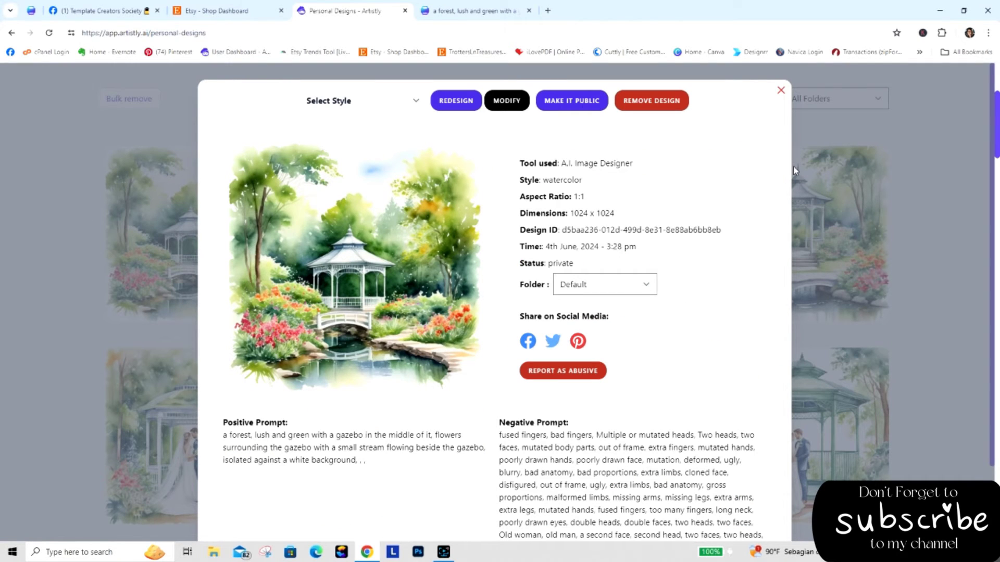
click(780, 91)
Compare the stream, wedding, forest and bench gazebo designs across the personal designs gallery
drag(998, 117, 998, 216)
mouse_move(230, 366)
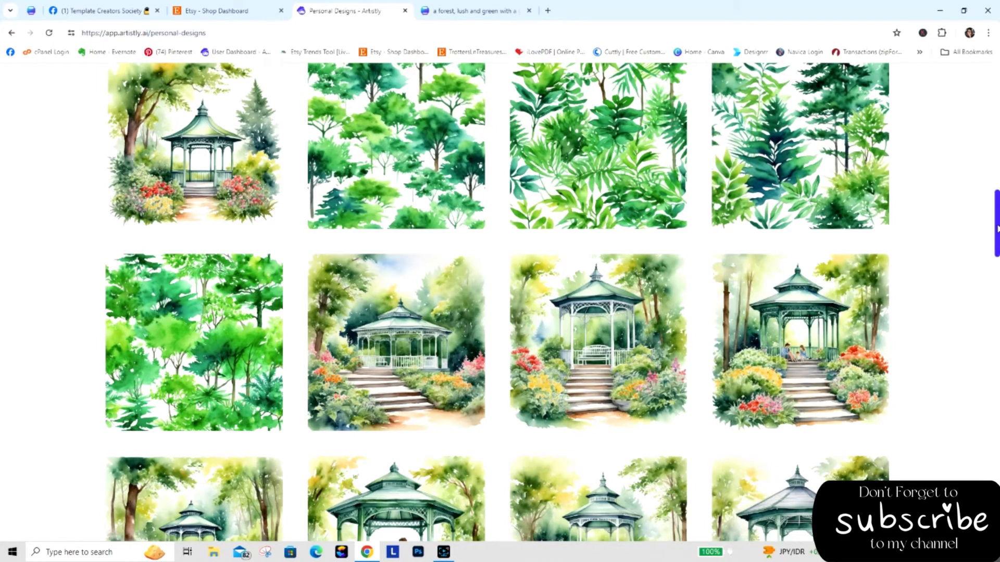
drag(997, 228, 988, 124)
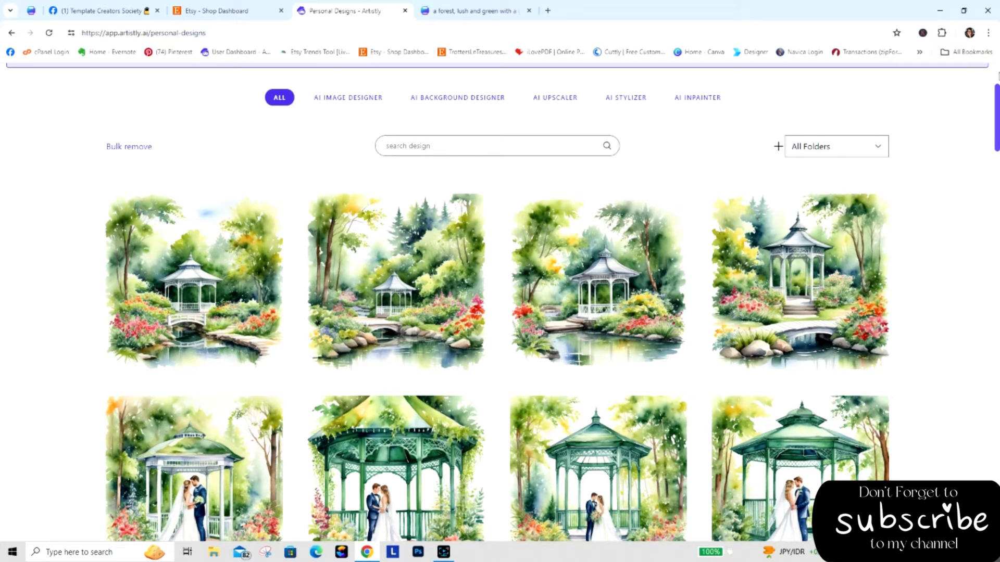
drag(996, 123, 996, 173)
scroll(396, 364, down, 3)
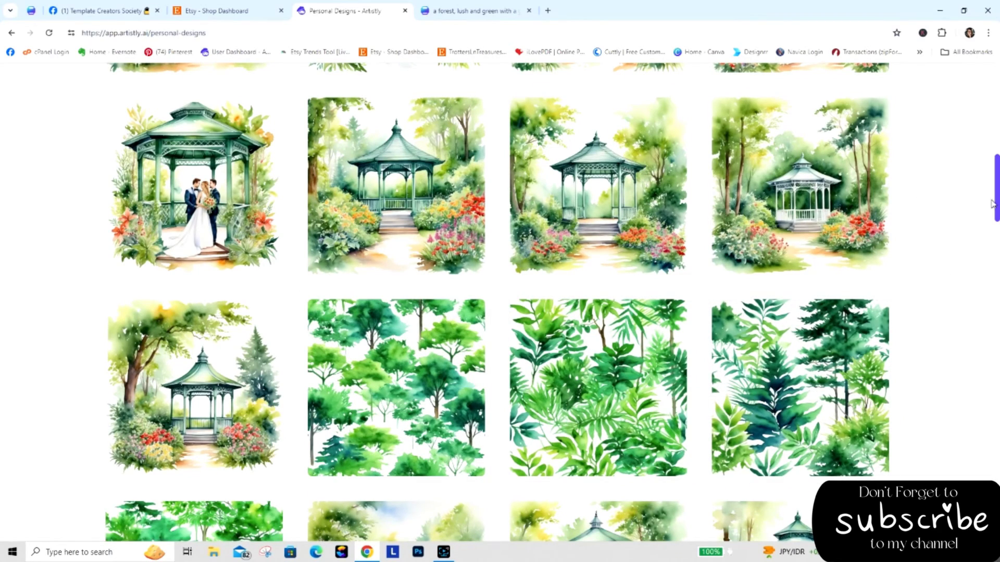
drag(996, 209, 996, 243)
mouse_move(141, 361)
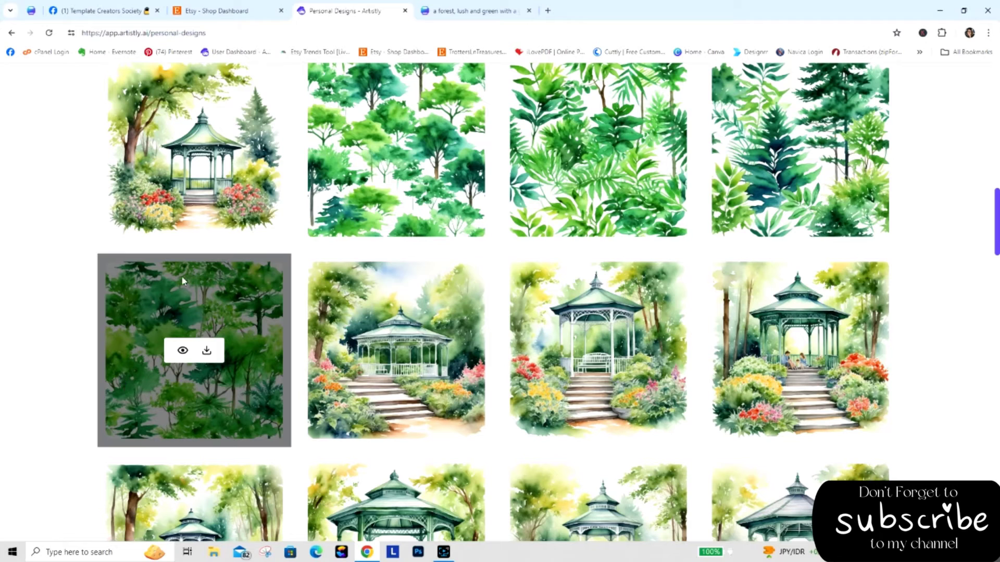
mouse_move(184, 183)
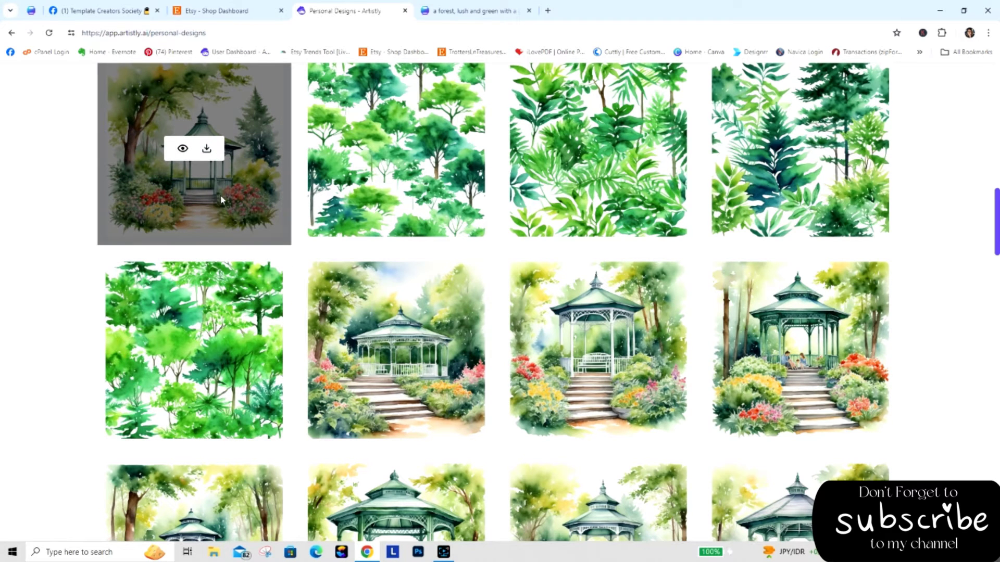
mouse_move(800, 156)
drag(990, 250, 996, 143)
click(982, 193)
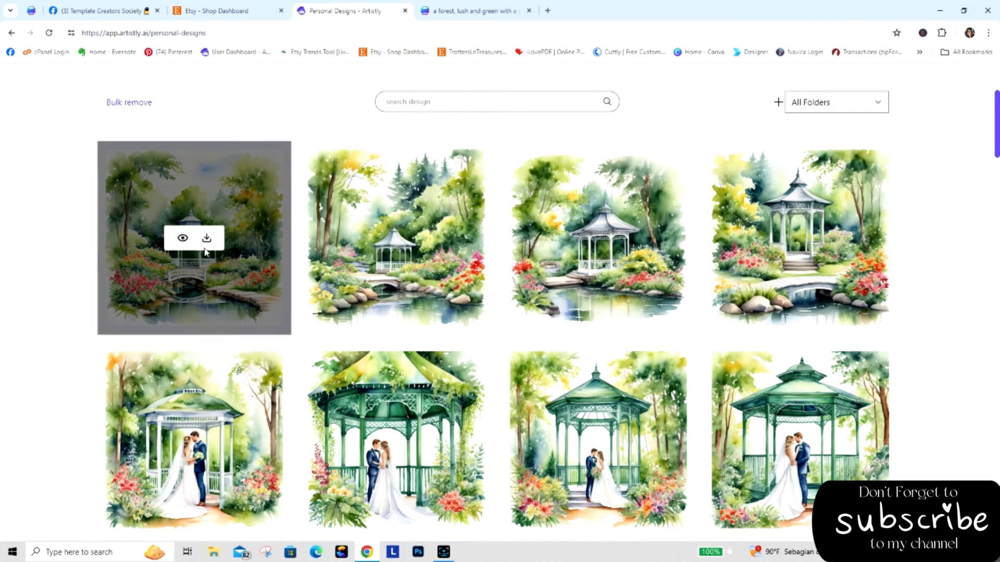
Open the first stream-side gazebo design with the small bridge and start a redesign in Watercolor style
click(183, 238)
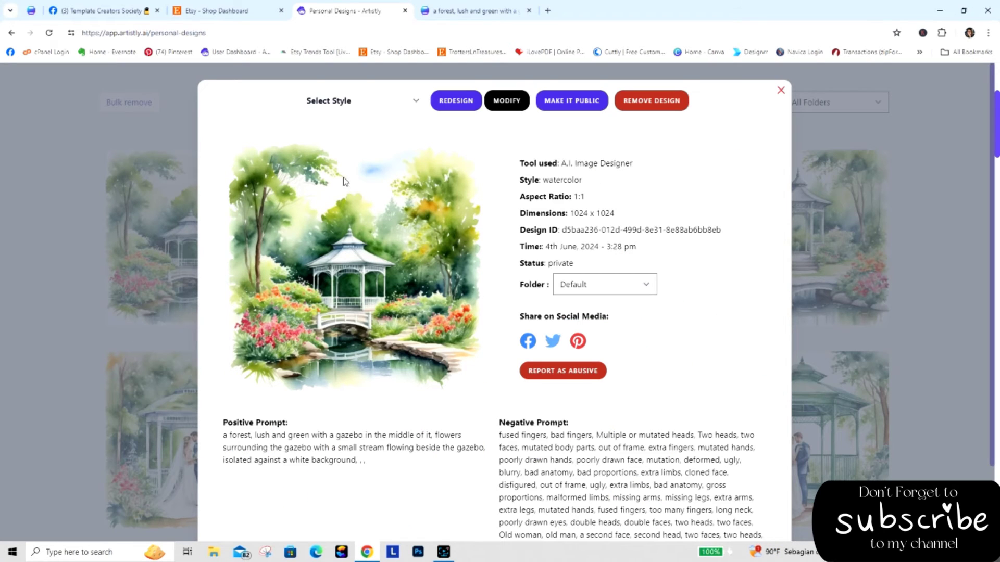
click(348, 101)
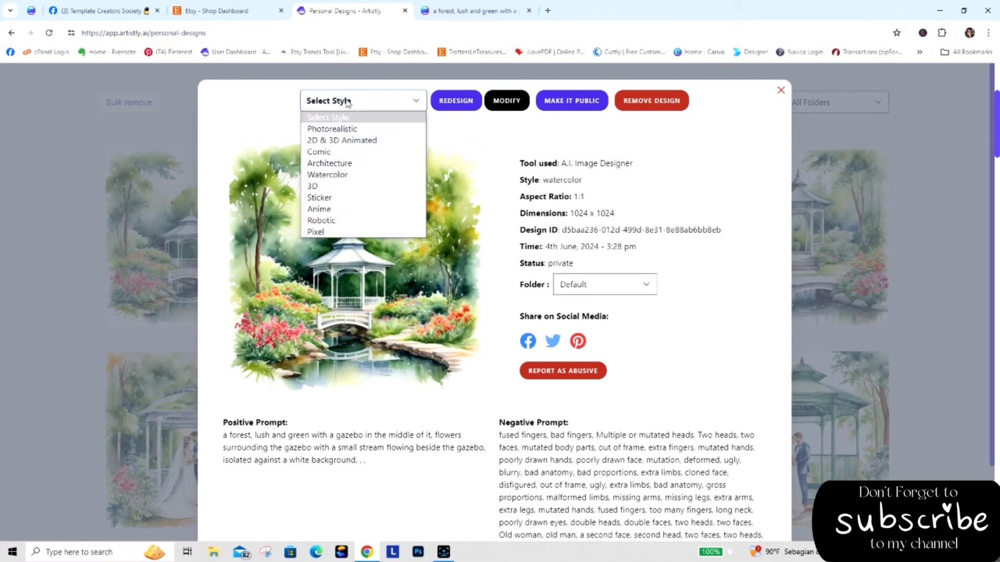
click(353, 174)
click(463, 103)
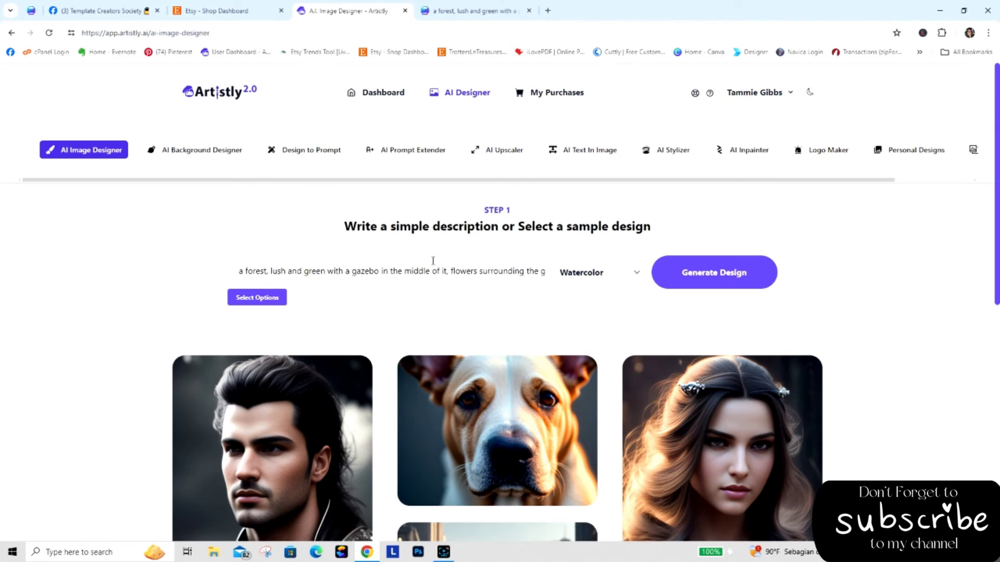
Replace "lush and green" with "in the fall" in the positive prompt
scroll(433, 263, down, 8)
scroll(432, 266, down, 5)
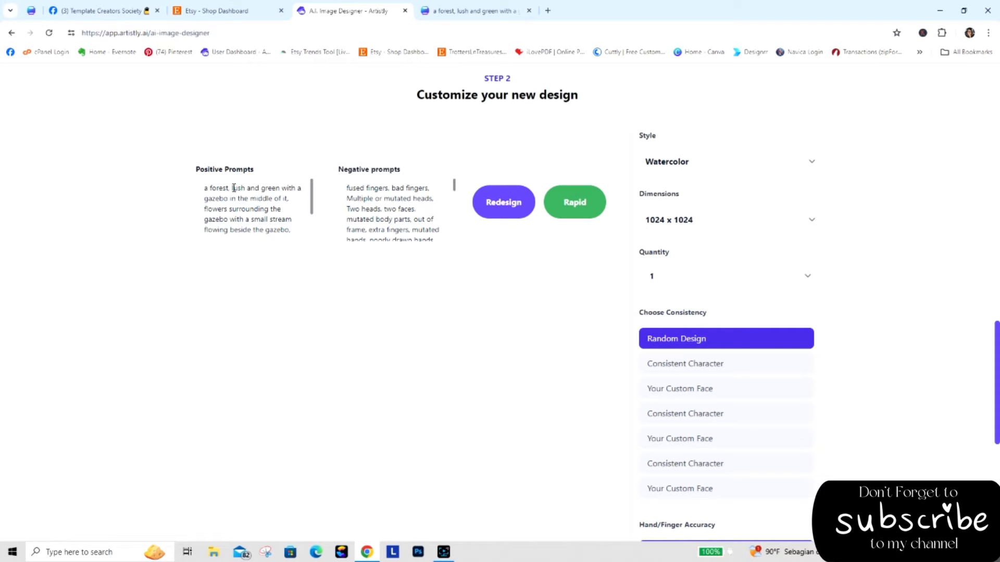
drag(232, 188, 281, 188)
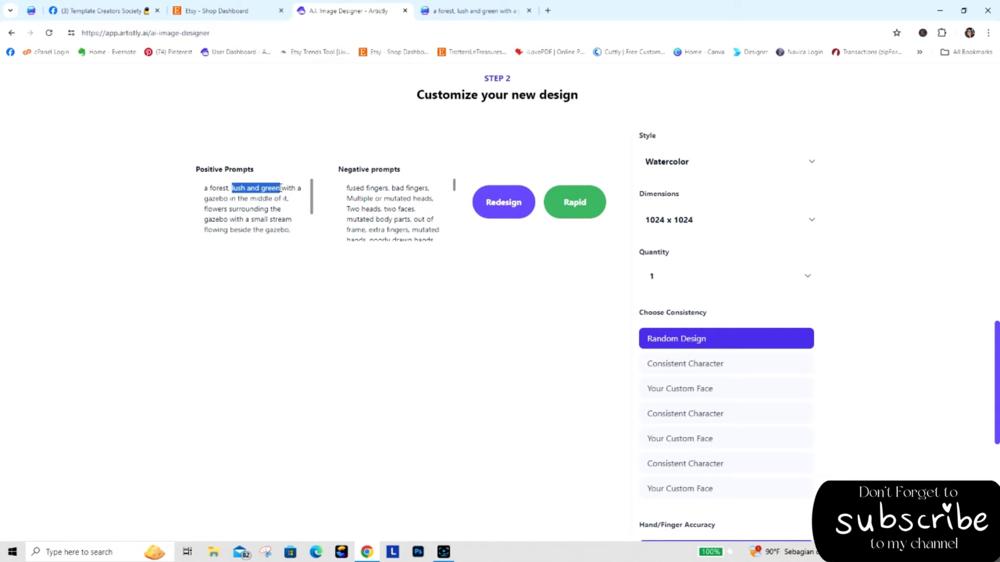
text(in the fall)
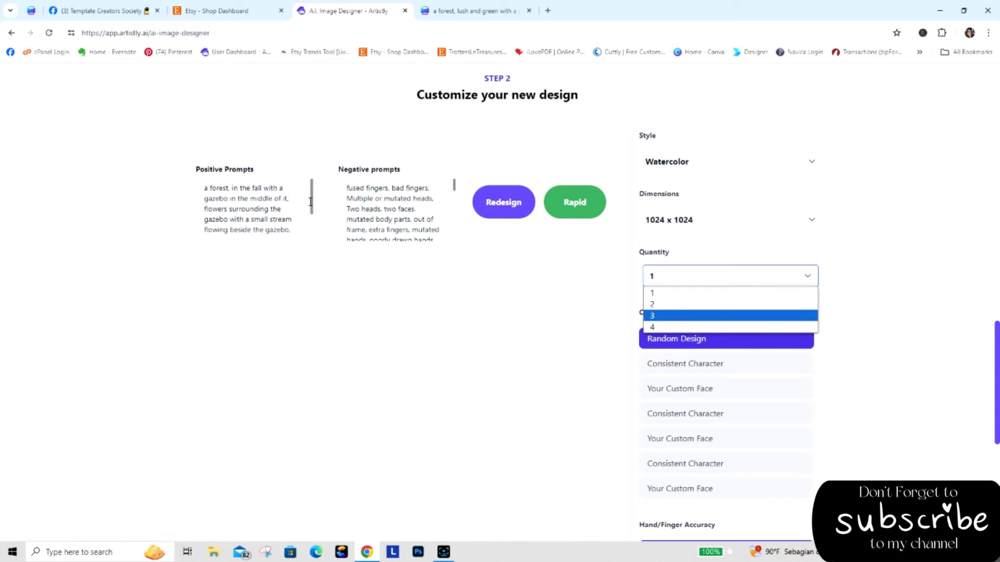
Change the flower wording in the positive prompt to "with fall flowers and pumpkins surrounding the gazebo"
mouse_move(312, 207)
mouse_down()
mouse_move(312, 224)
mouse_move(313, 209)
mouse_up()
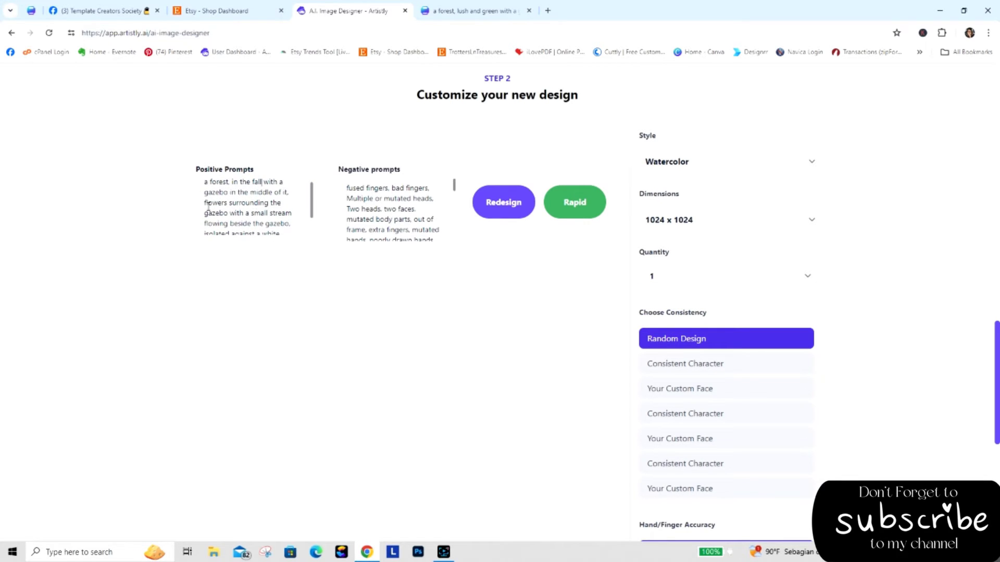
click(297, 195)
text(with fall)
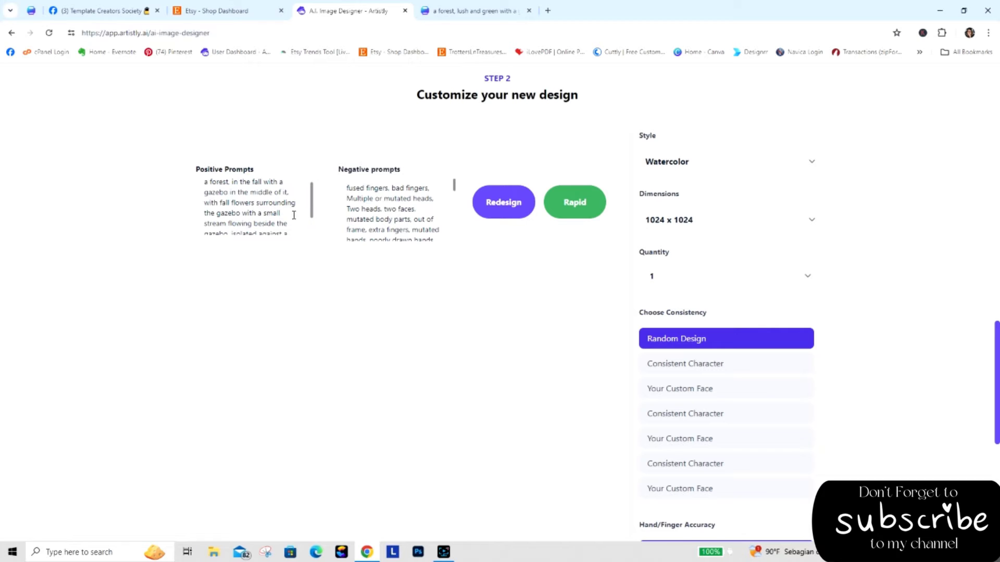
click(257, 204)
text(and)
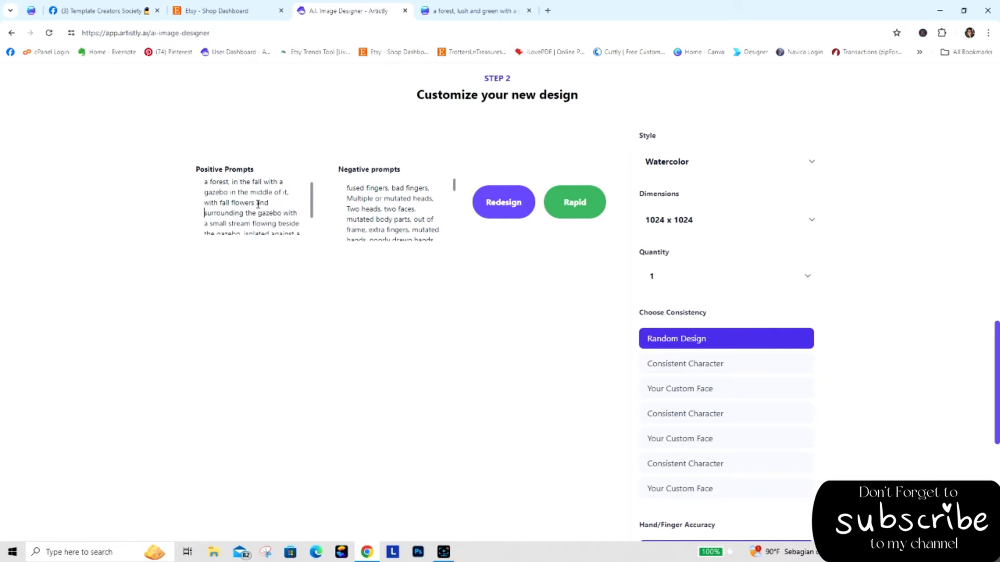
text( pumpkins)
Set the quantity to 4 and generate the fall gazebo redesigns
click(684, 278)
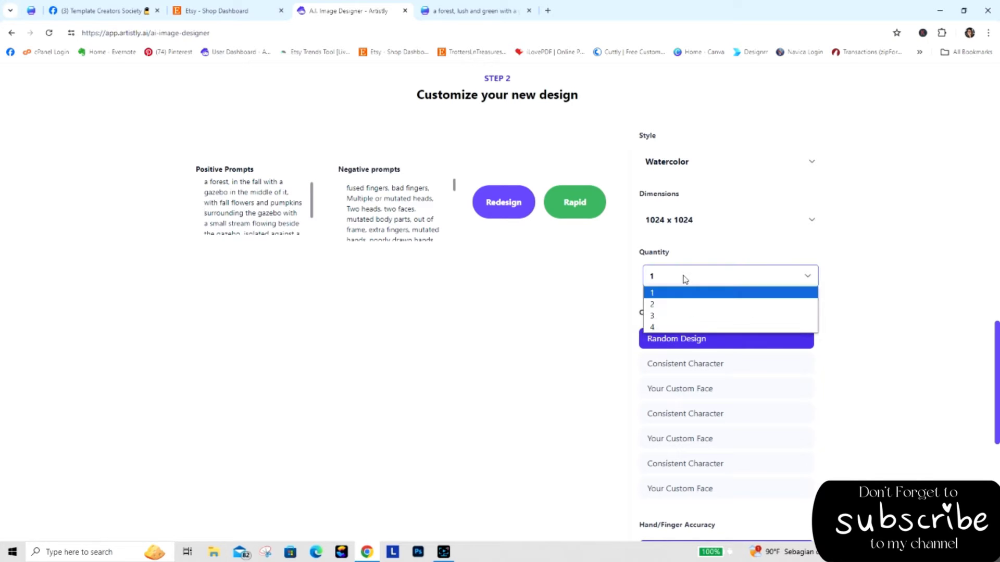
click(680, 327)
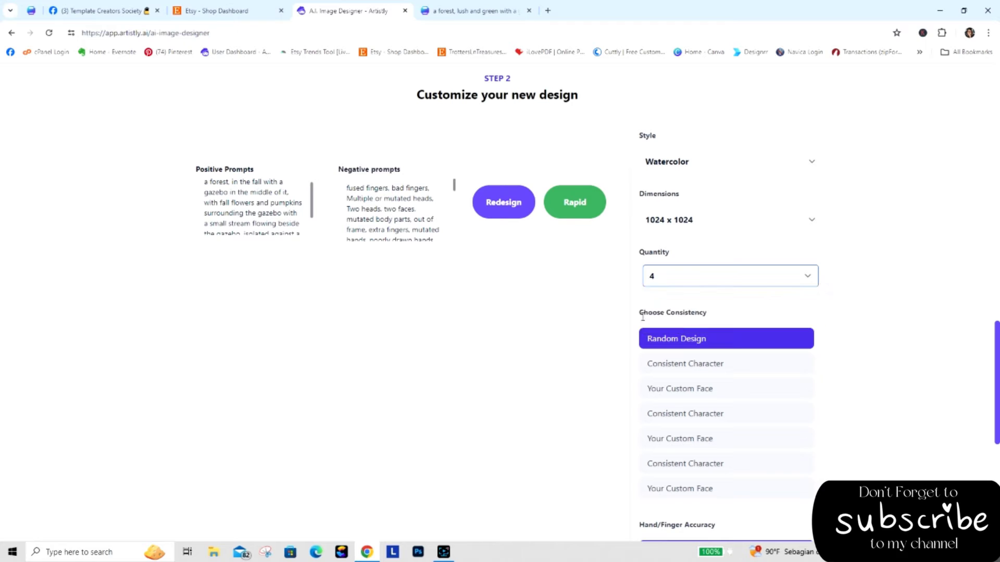
click(688, 281)
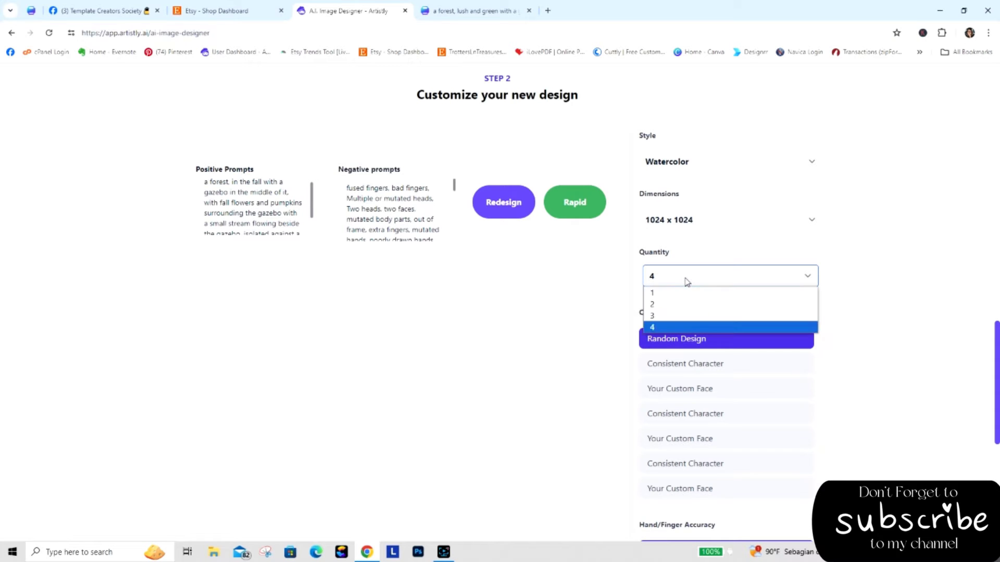
click(515, 205)
click(514, 204)
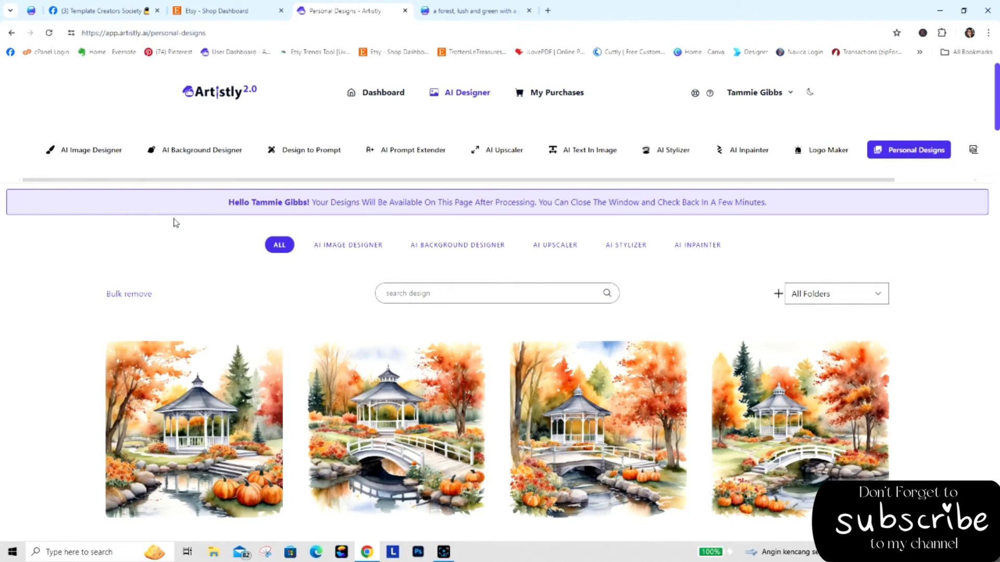
Open the first fall gazebo design and make it private
mouse_move(110, 413)
click(183, 429)
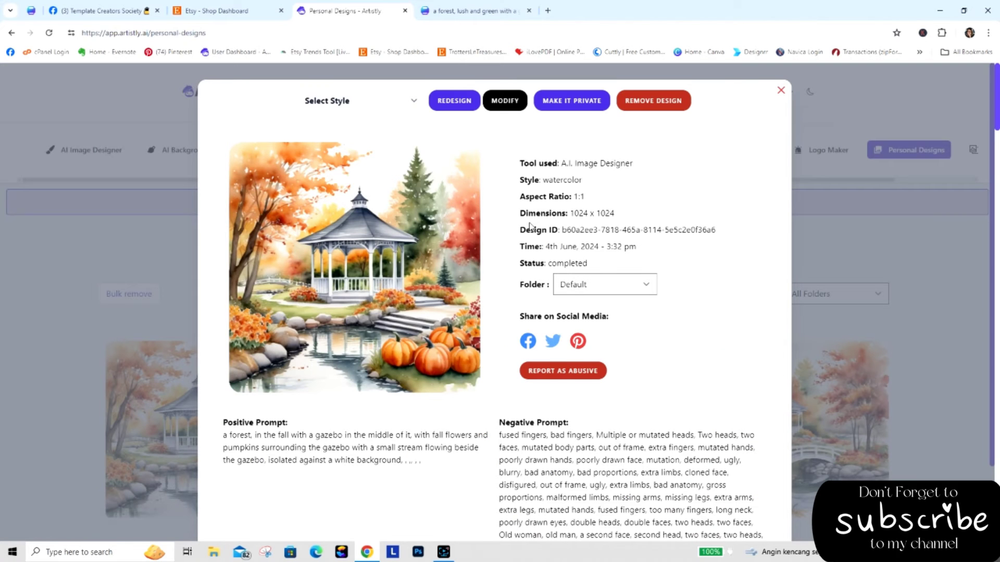
click(589, 107)
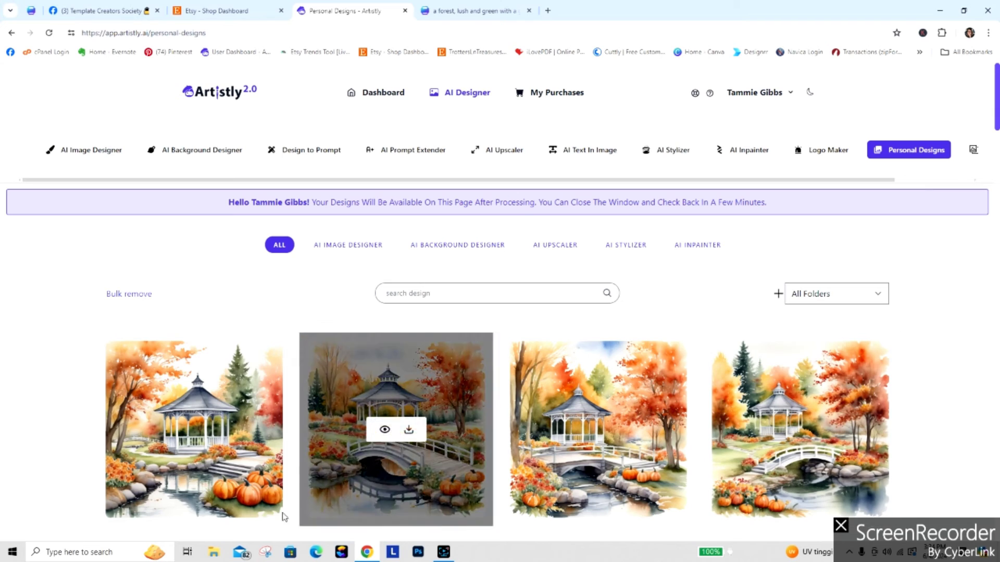
Open the first fall gazebo design with the pumpkins by the stream and start a redesign in Watercolor style
mouse_move(179, 433)
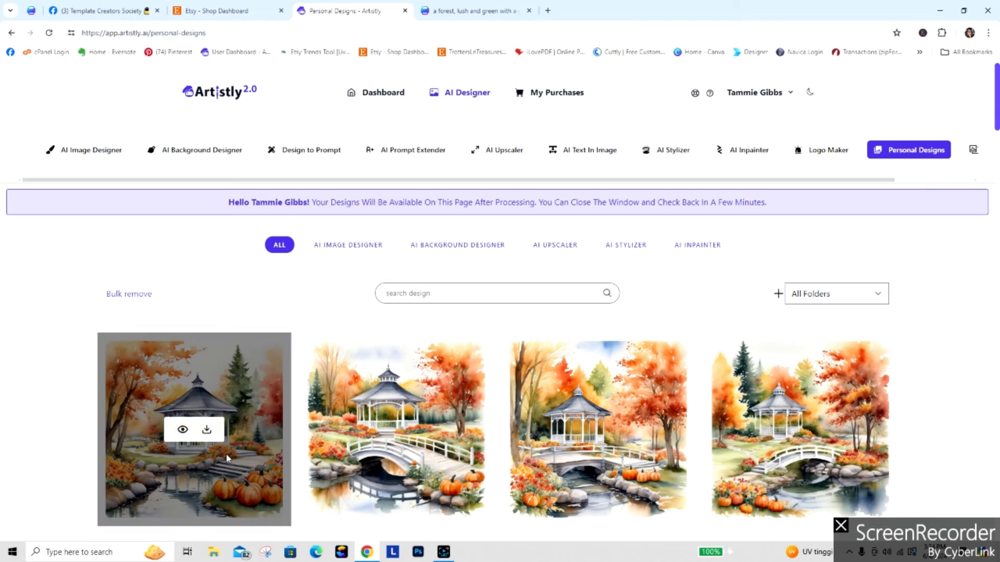
click(180, 430)
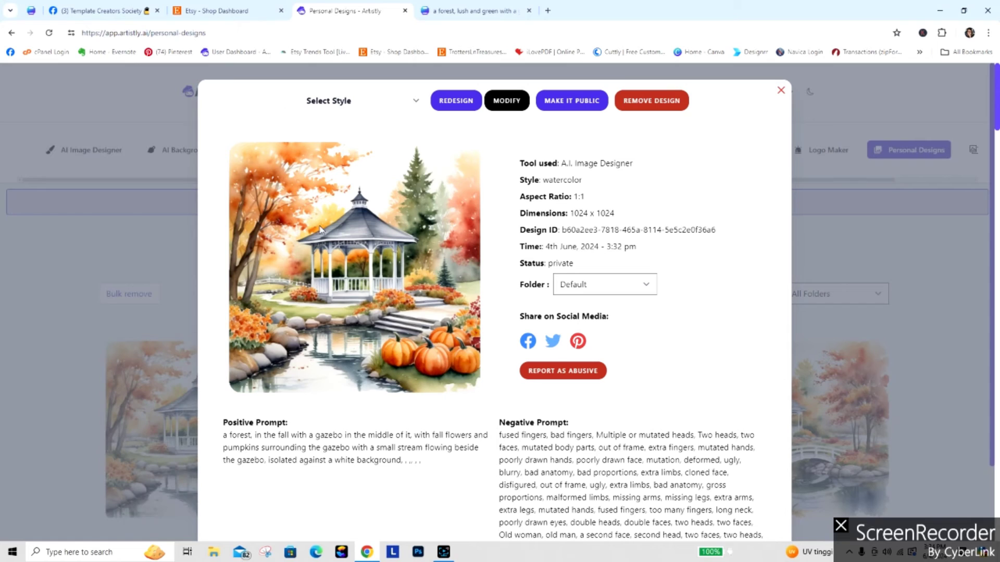
click(338, 104)
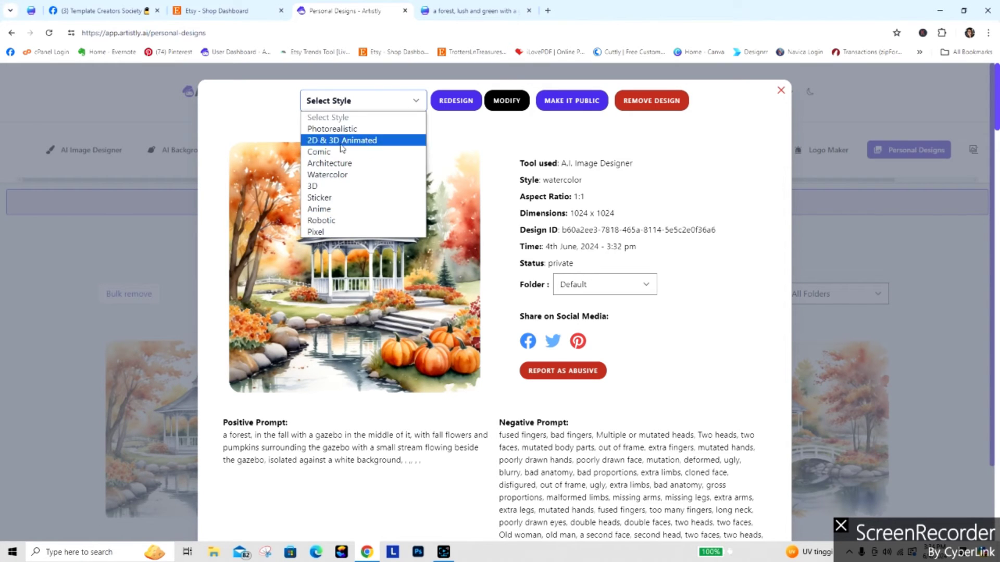
click(343, 176)
click(454, 103)
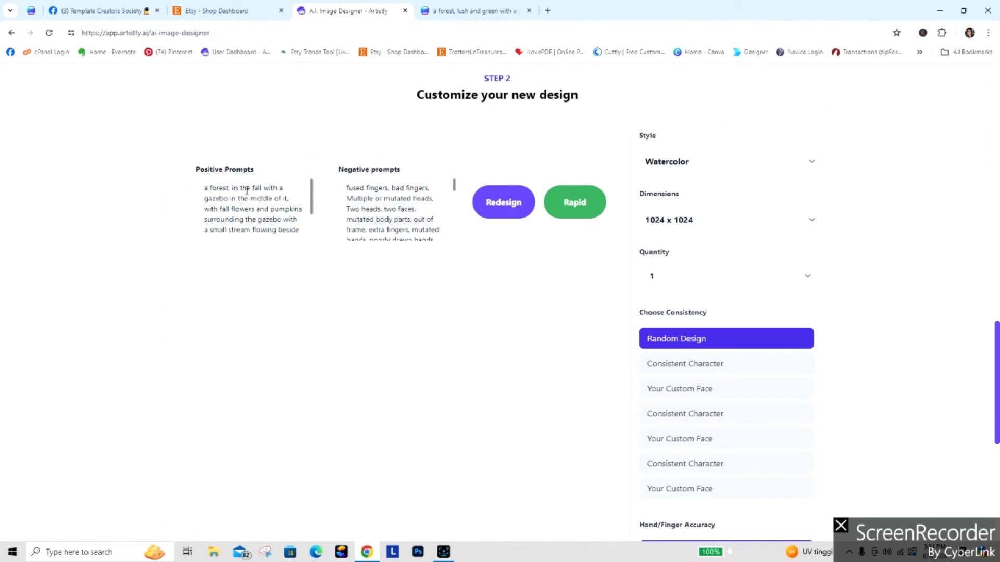
Replace "in the fall" with "at Christmas" in the positive prompt
drag(232, 189, 264, 192)
text(at )
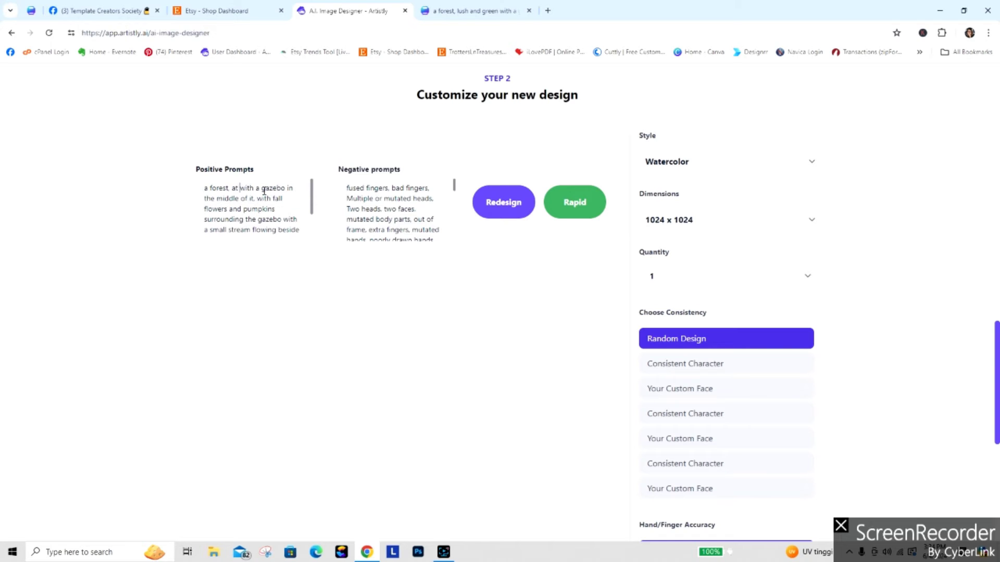
text(Christmas)
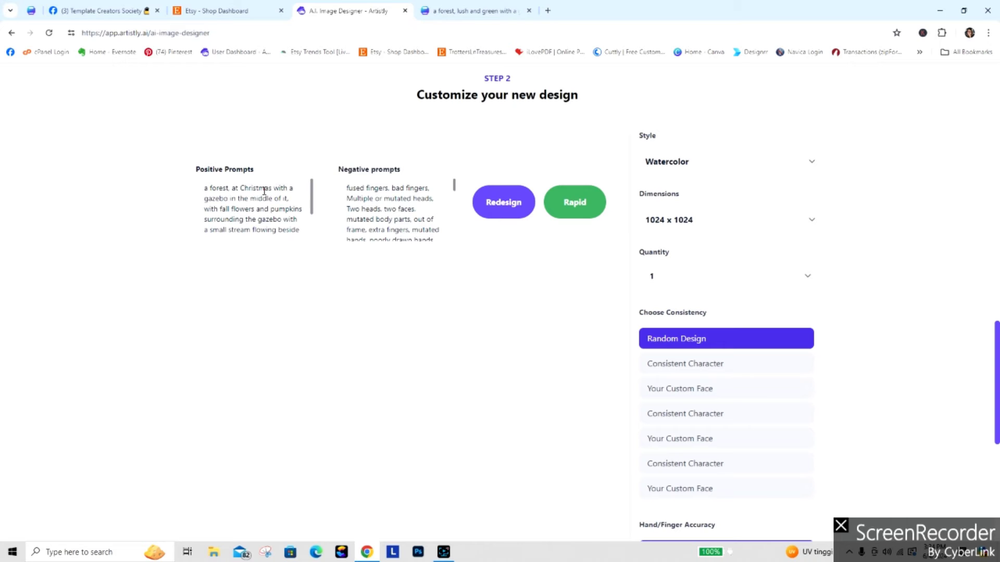
Replace "fall flowers" with "decorated trees" in the positive prompt
drag(220, 208, 255, 212)
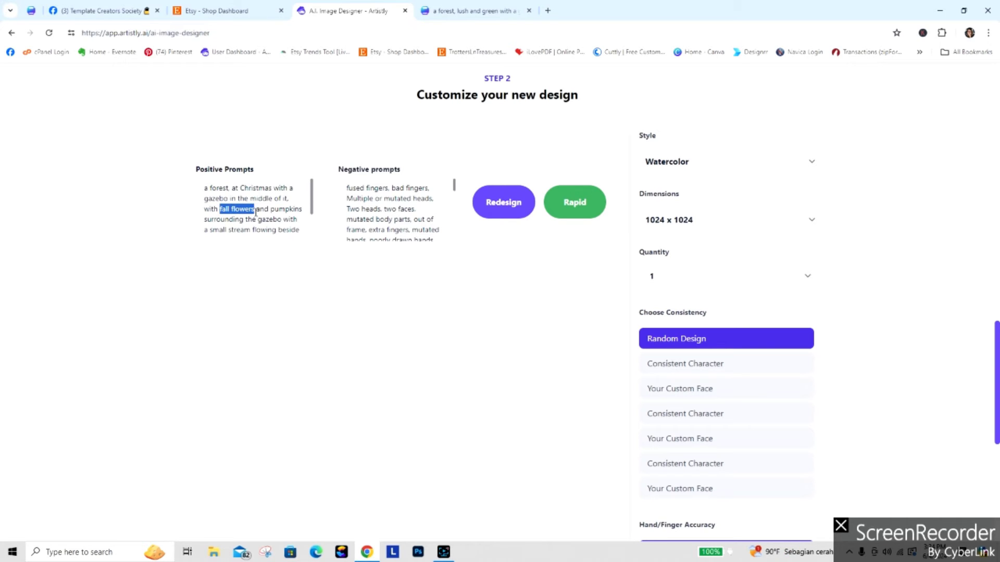
text(decorate)
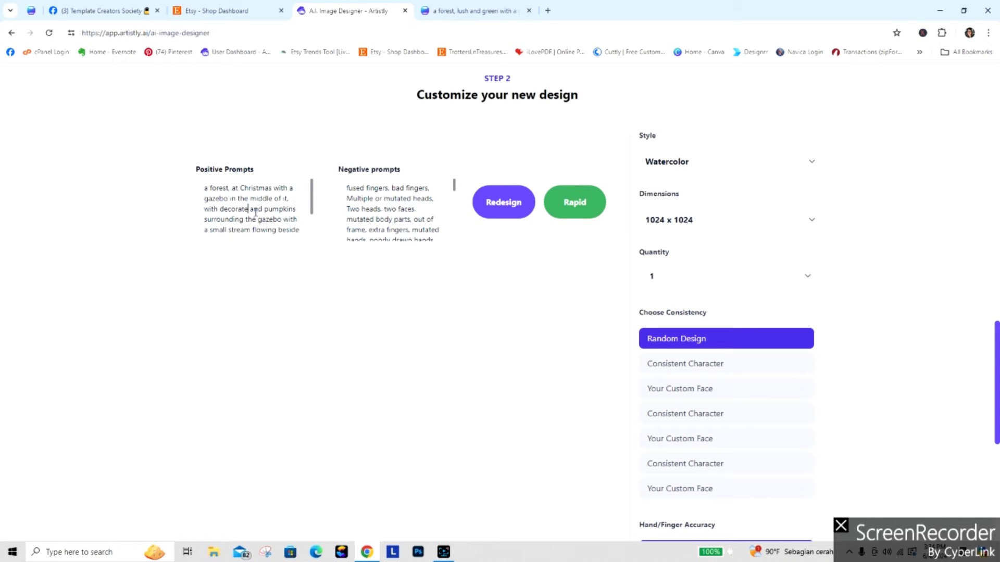
text(d trees)
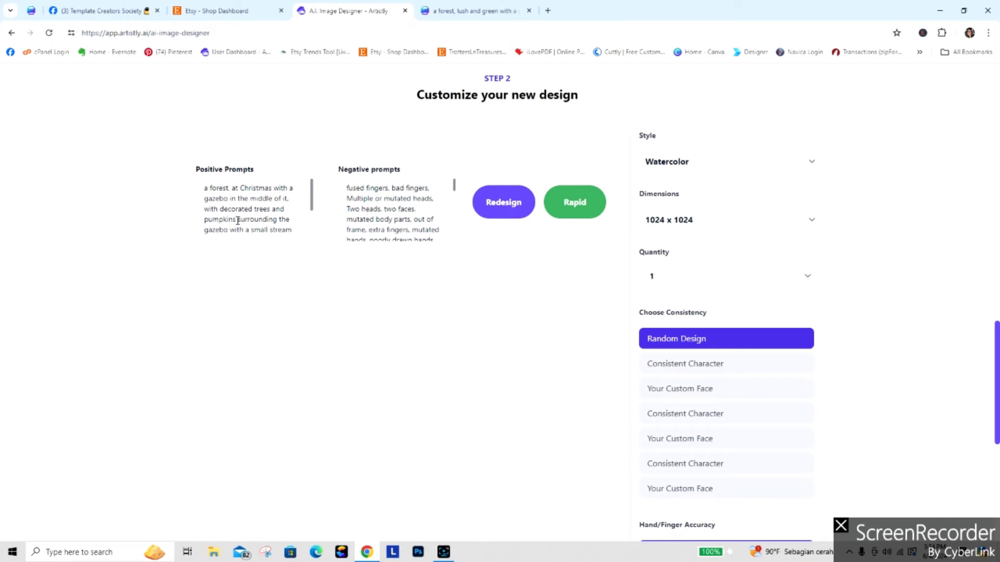
Replace "and pumpkins" with ", holly bushes, and poinsettias" in the positive prompt, using the suggested spelling for poinsettias
drag(236, 219, 190, 228)
text(p)
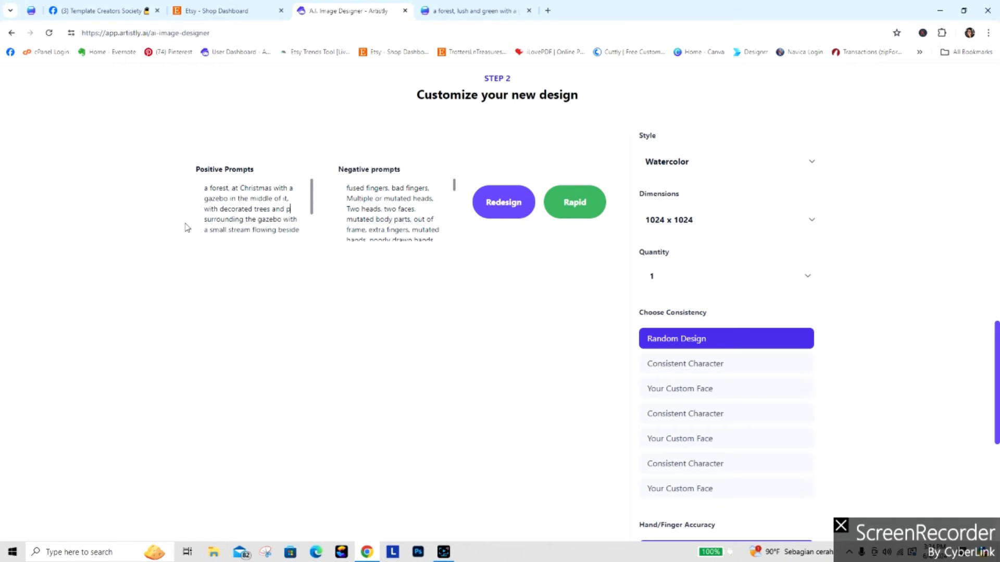
key(BackSpace)
key(BackSpace)
key(BackSpace)
key(BackSpace)
key(BackSpace)
text(holly bushes, and)
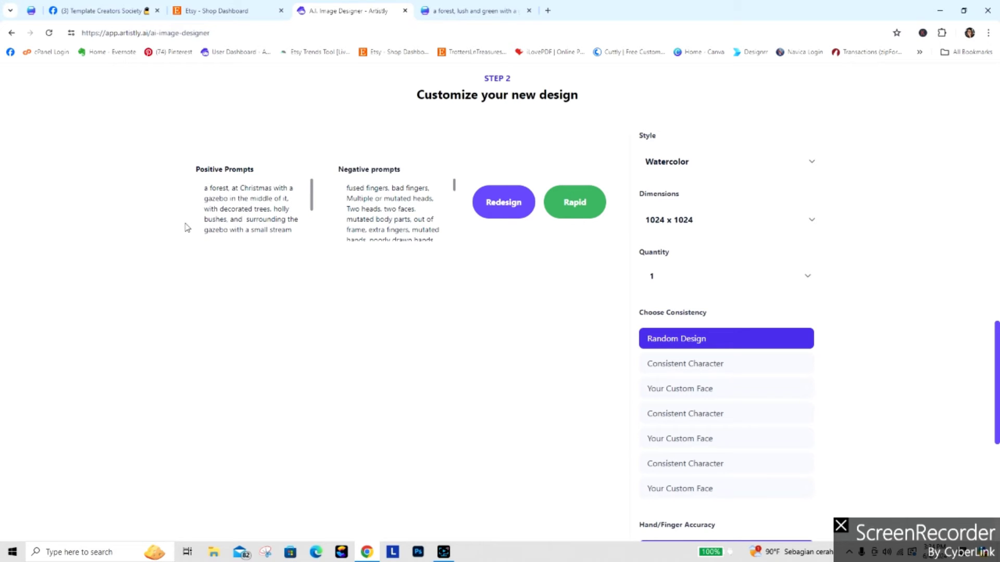
text( poinsetta)
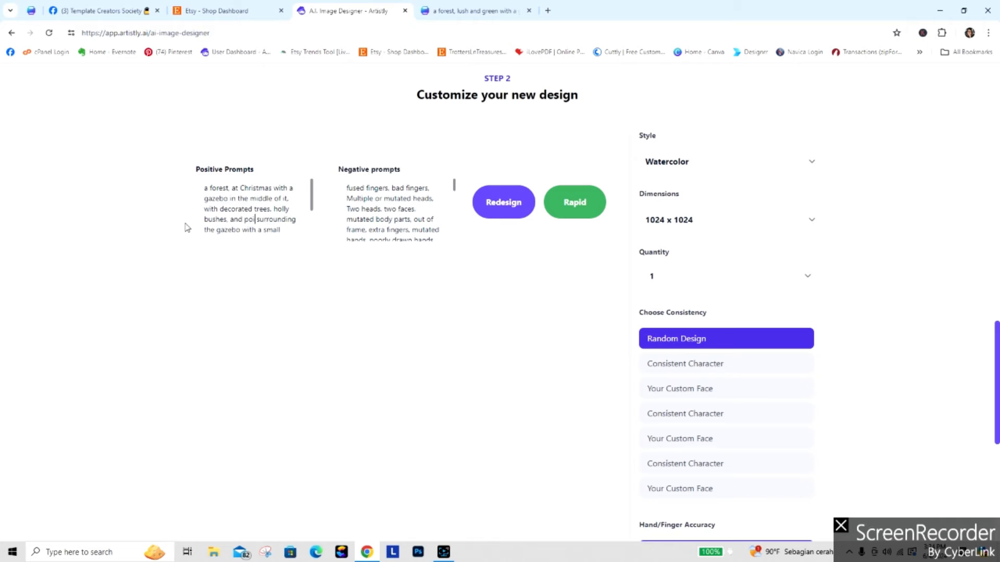
text(s)
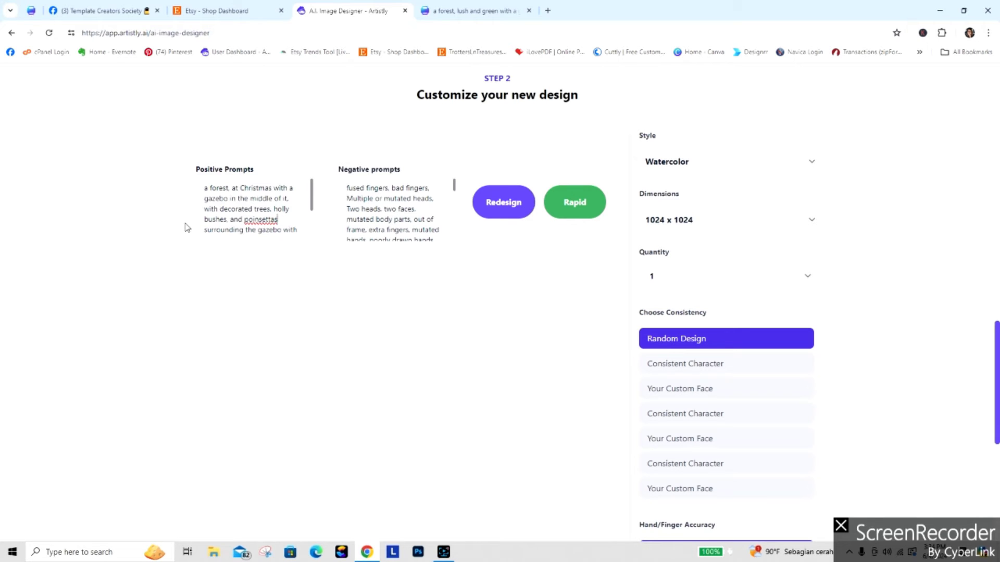
right_click(263, 221)
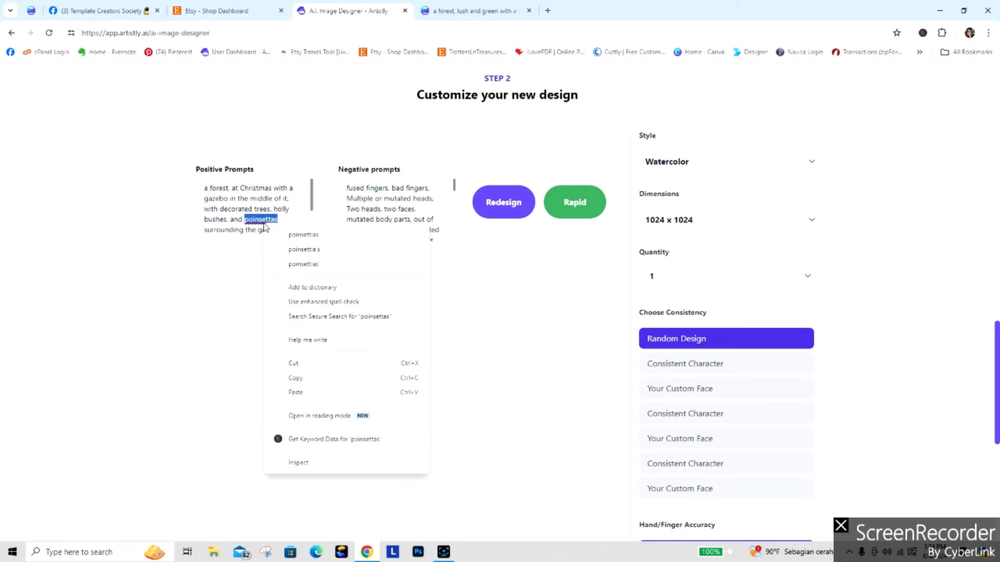
click(292, 236)
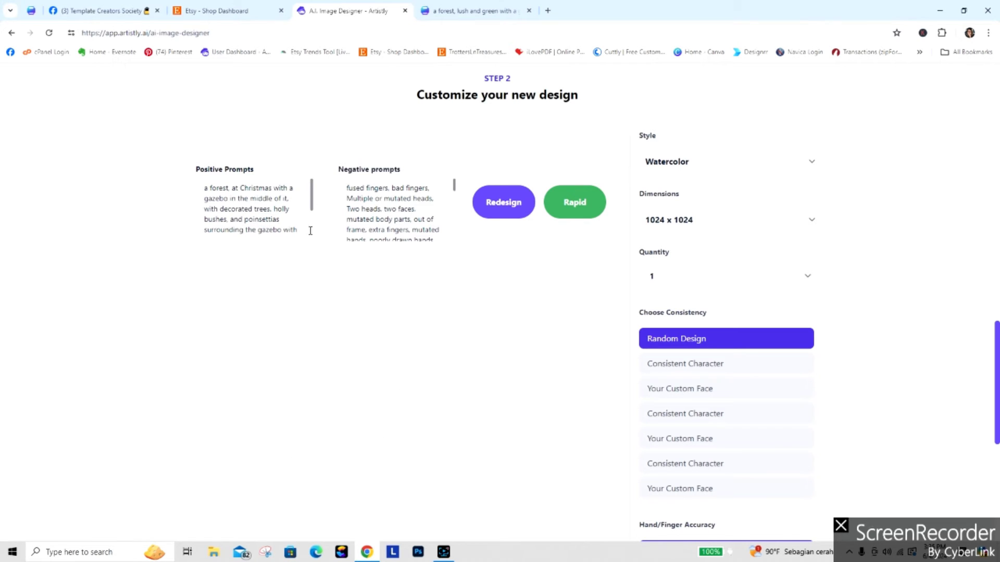
Set the quantity to 4 and generate the Christmas gazebo redesigns
click(649, 278)
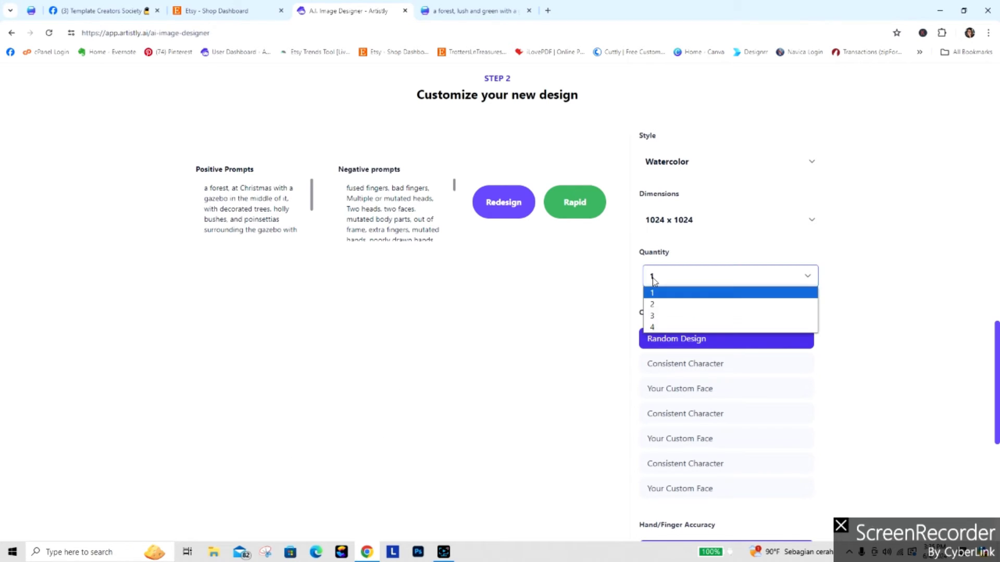
click(667, 329)
click(491, 212)
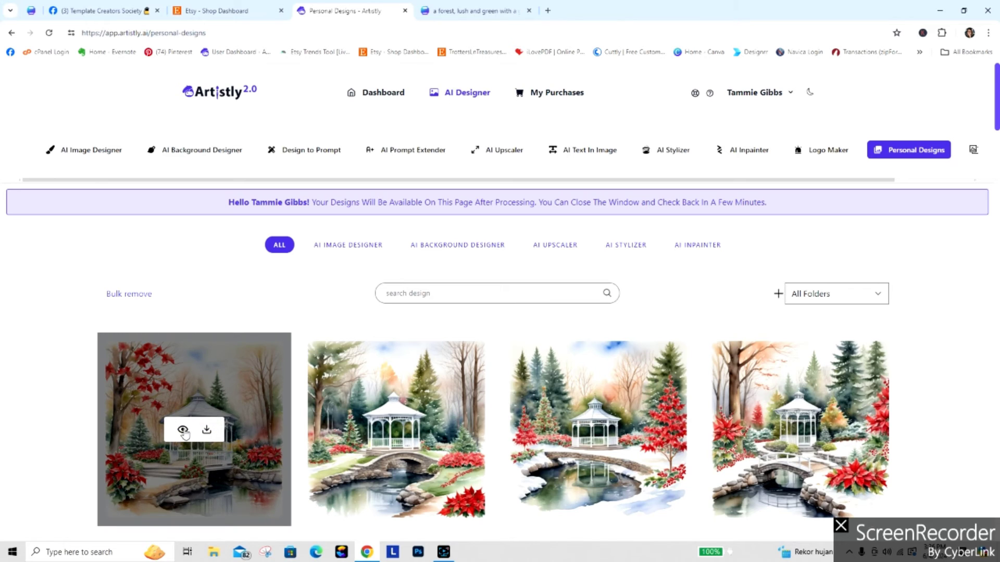
Open the first Christmas gazebo design and make it private
click(181, 429)
click(572, 102)
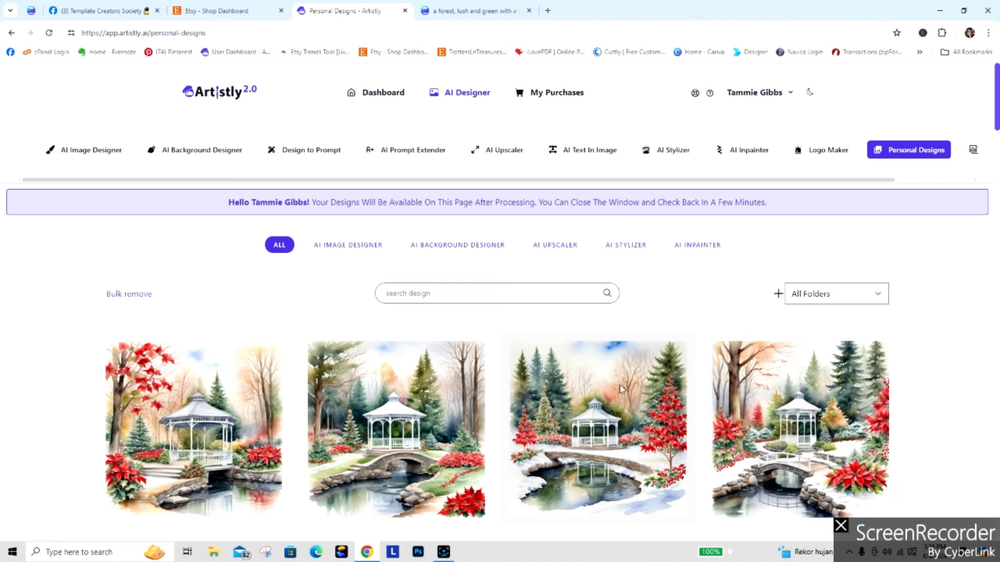
mouse_move(881, 426)
mouse_move(182, 440)
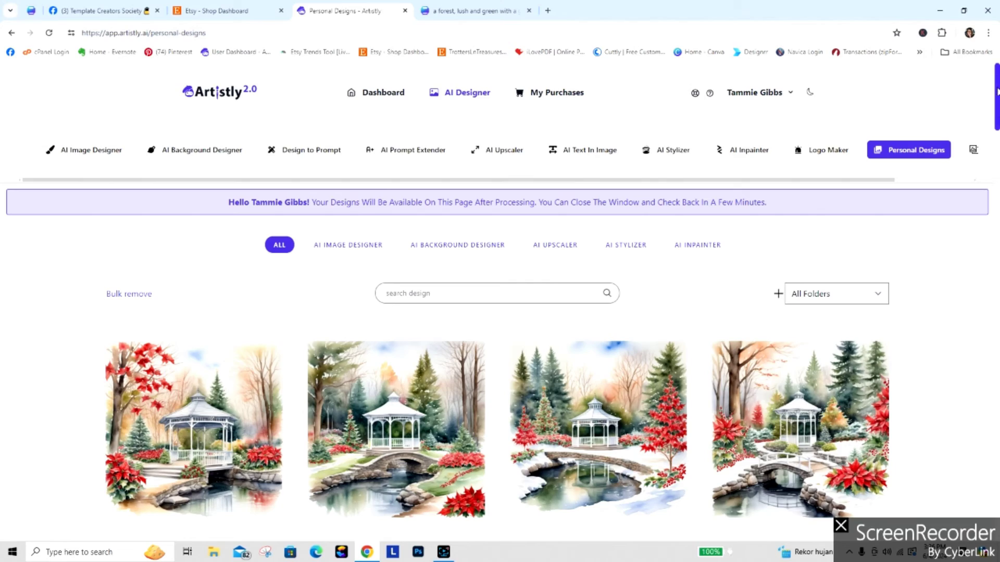
Open the first Christmas gazebo design and start a redesign in Watercolor style
mouse_move(996, 97)
mouse_down()
mouse_move(996, 173)
mouse_move(996, 109)
mouse_move(987, 111)
mouse_move(989, 140)
mouse_move(983, 102)
mouse_move(998, 92)
mouse_move(997, 108)
mouse_up()
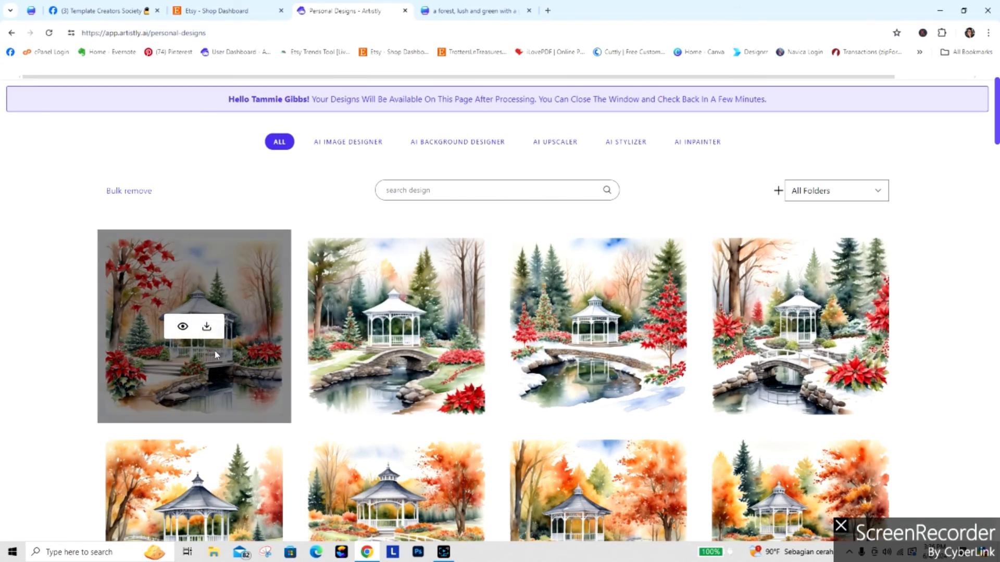
click(182, 325)
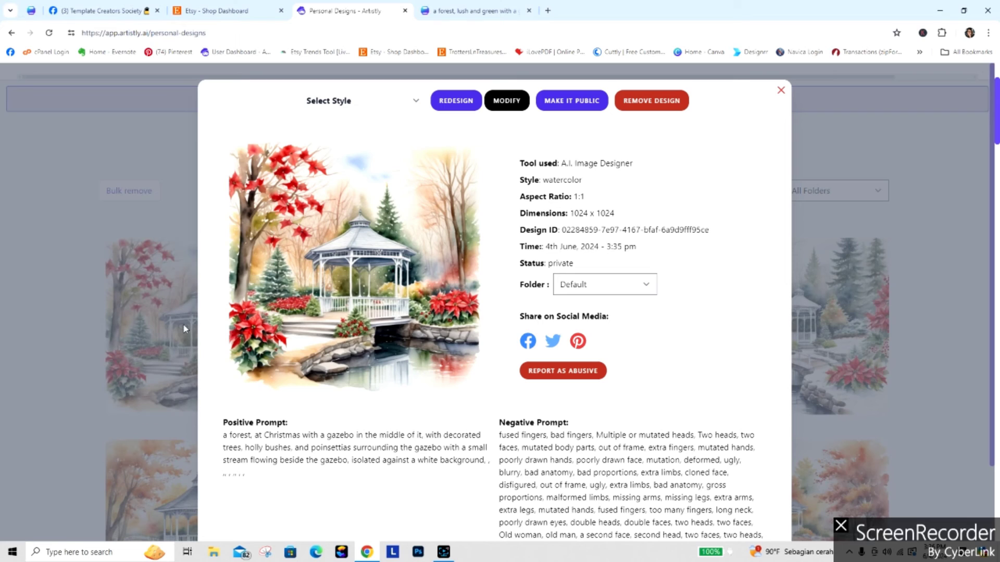
click(339, 104)
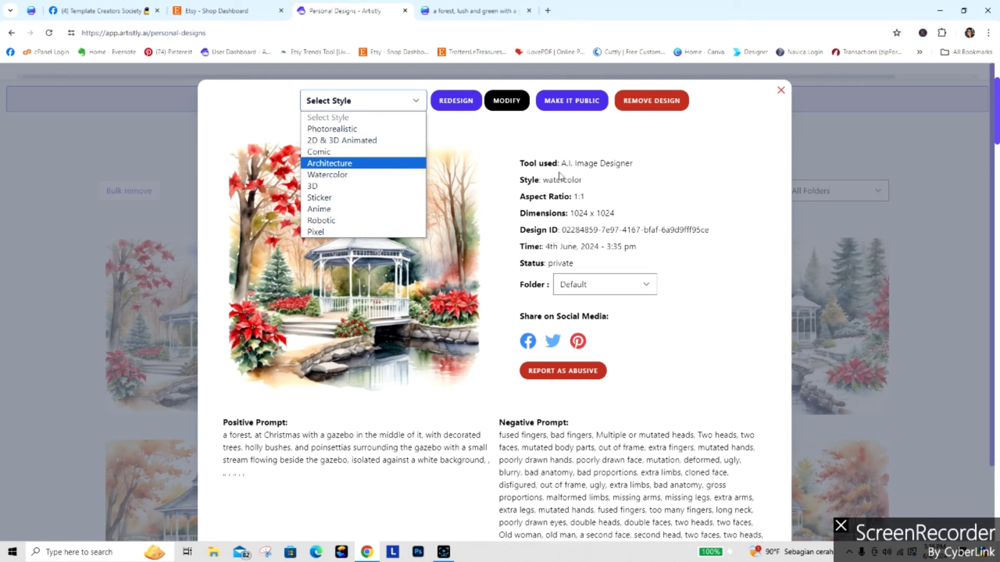
click(891, 332)
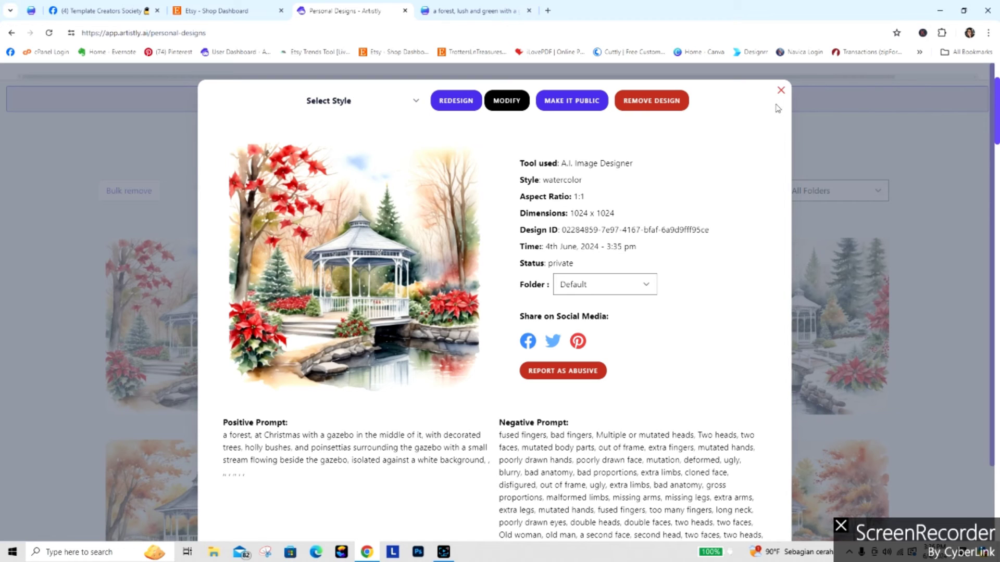
click(369, 100)
click(368, 172)
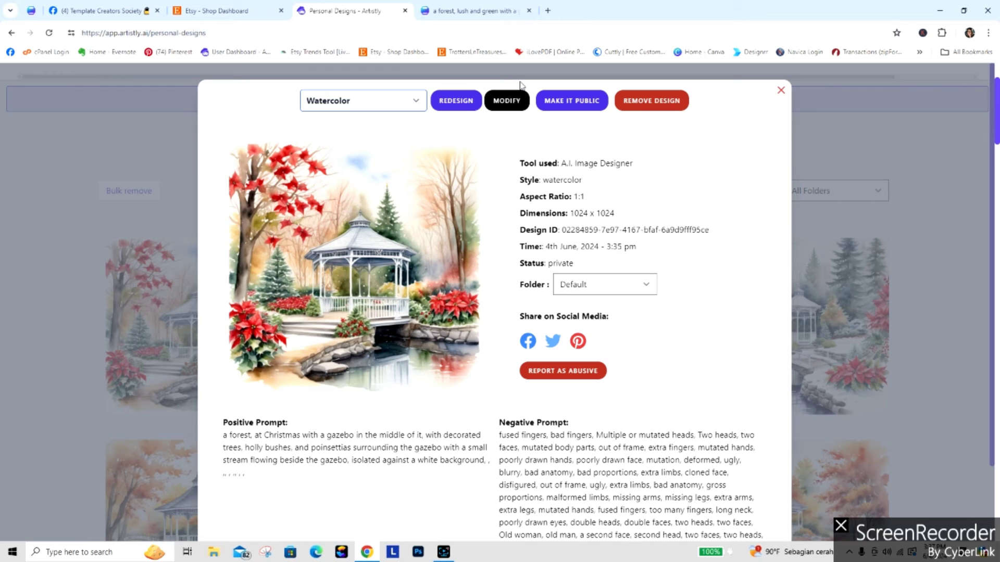
click(457, 101)
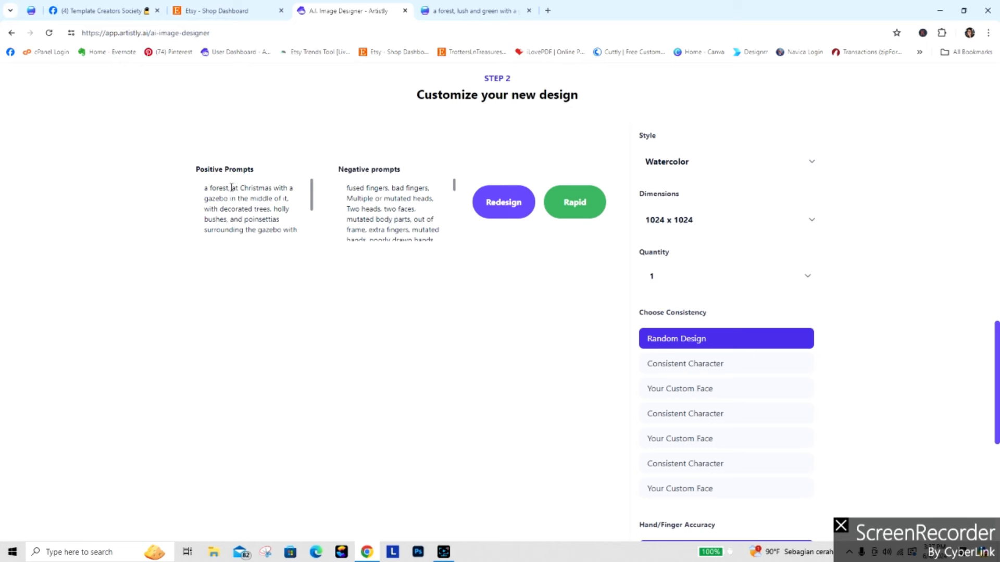
Try replacing "at Christmas" with "Patriotic theme" in the positive prompt
drag(232, 188, 275, 191)
text(Pat)
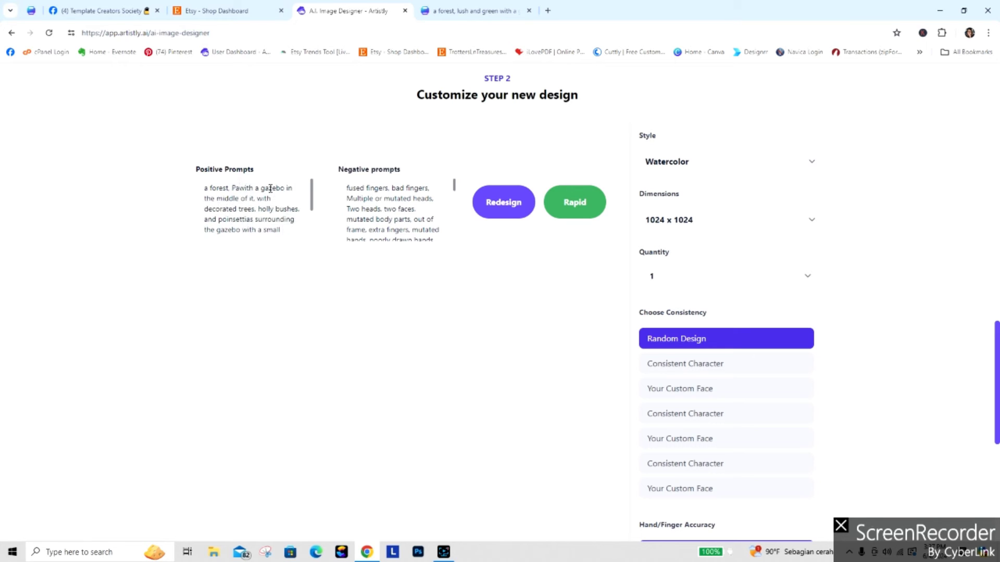
text(riotic the)
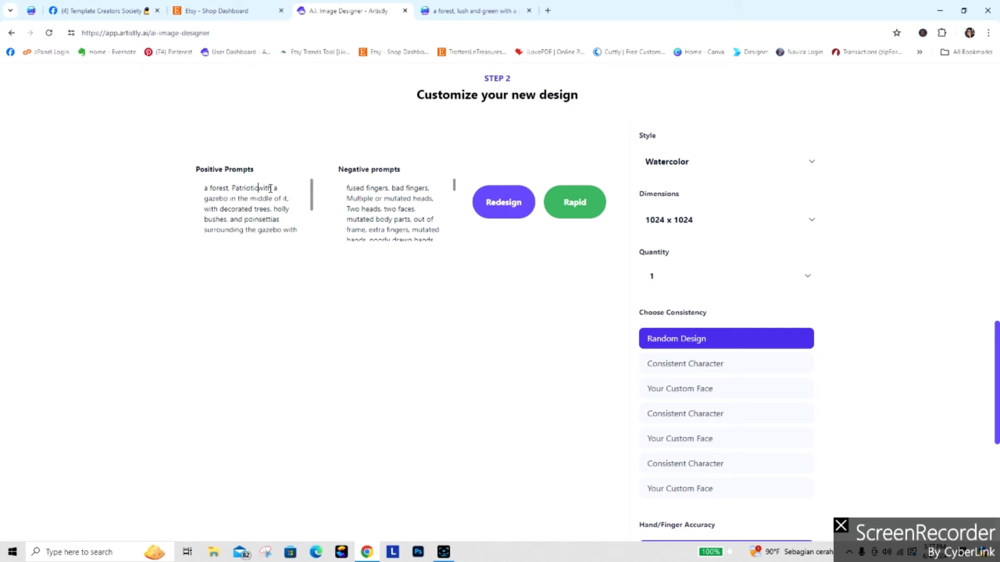
text(me)
Replace "Patriotic theme" with "summertime" in the positive prompt
drag(281, 188, 233, 192)
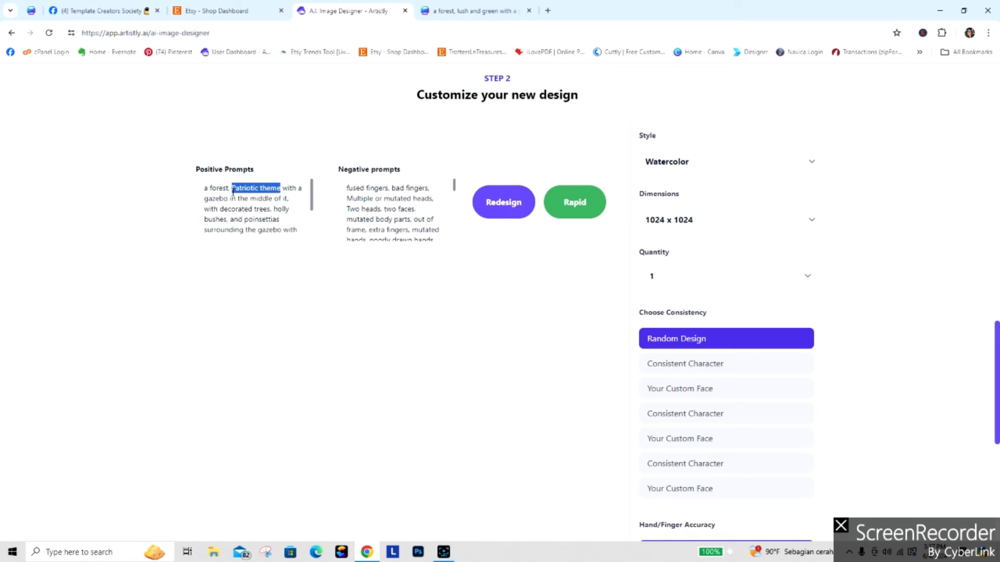
text(summertime)
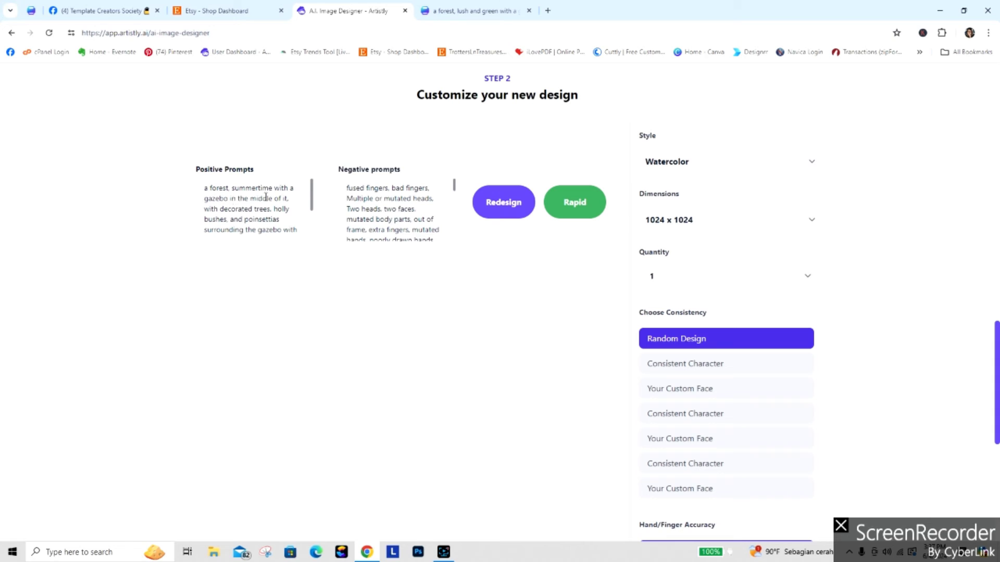
click(297, 189)
Insert "decorated in patriotic theme," after "gazebo" in the positive prompt
click(231, 198)
text(decorated in)
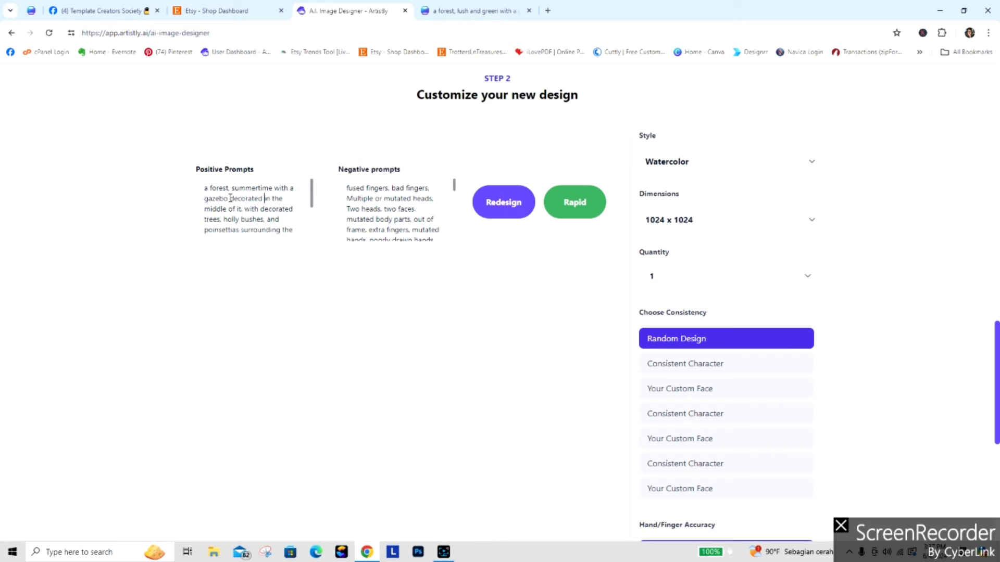
text( partio)
key(BackSpace)
key(BackSpace)
key(BackSpace)
key(BackSpace)
text(tr)
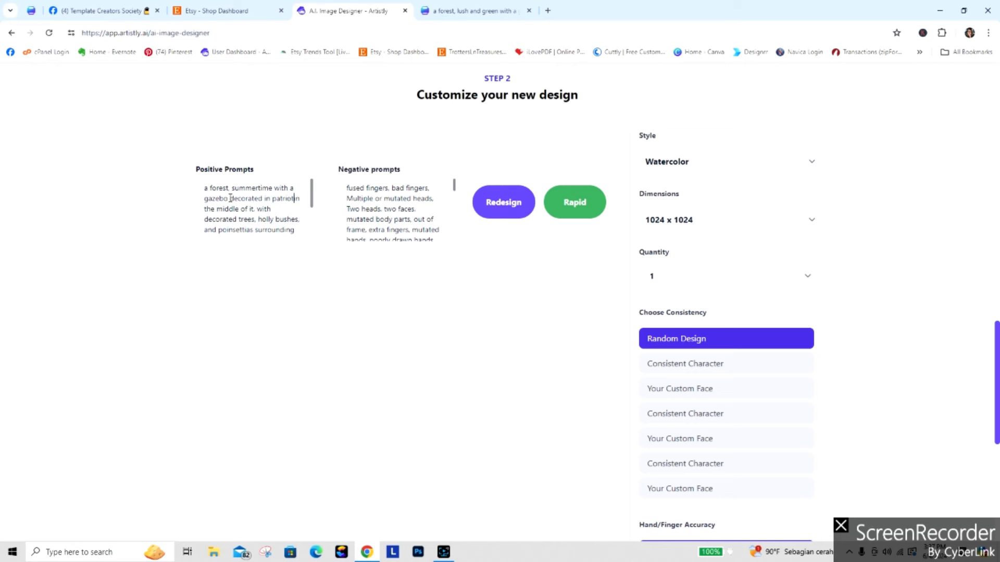
text(iotic)
text(theme,)
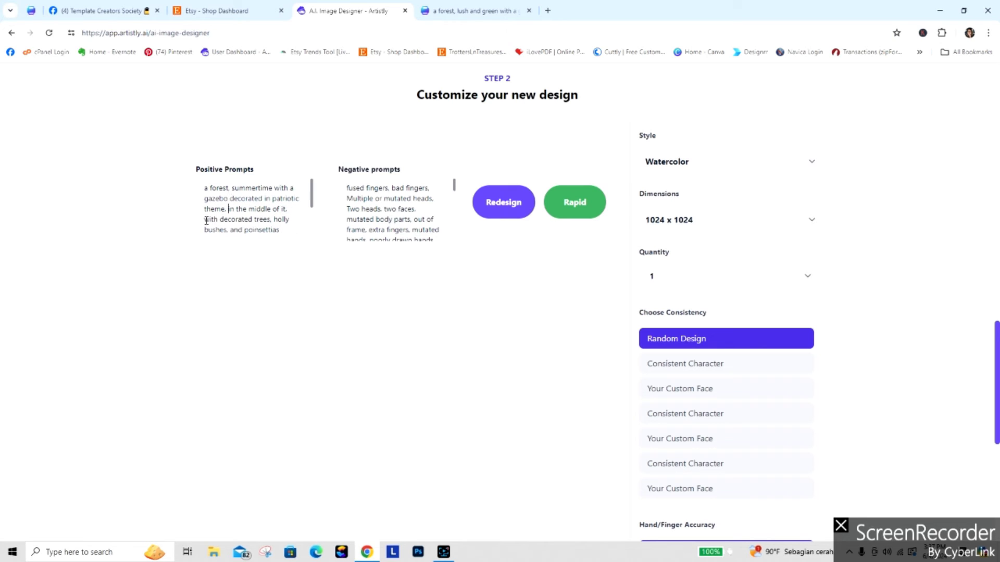
Delete the trailing punctuation after "isolated against a white background" in the positive prompt
drag(204, 220, 292, 209)
click(292, 209)
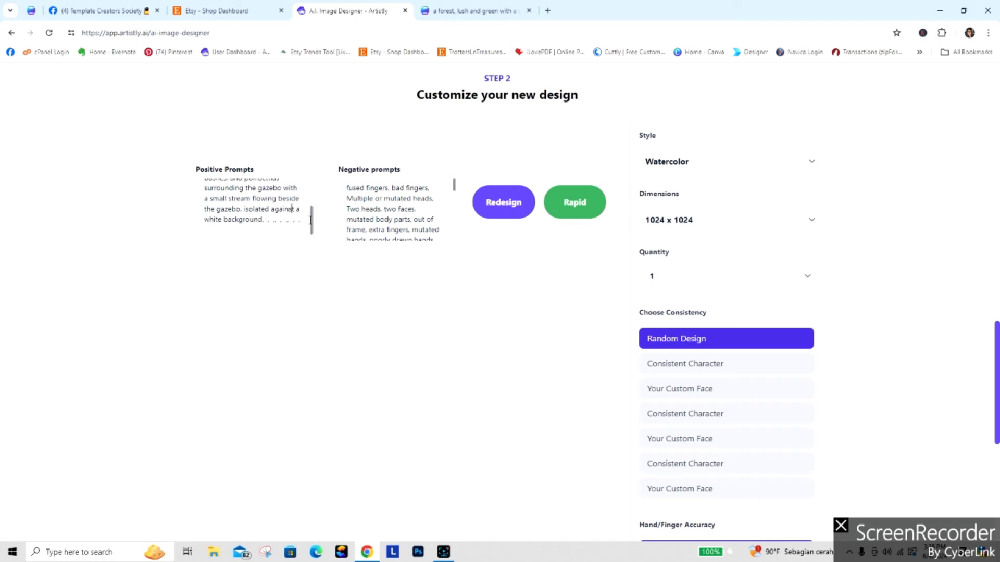
drag(263, 222, 359, 252)
key(BackSpace)
Replace "with decorated trees, holly bushes, and poinsettias" with "flowers" before "surrounding the gazebo" in the positive prompt
drag(312, 213, 312, 196)
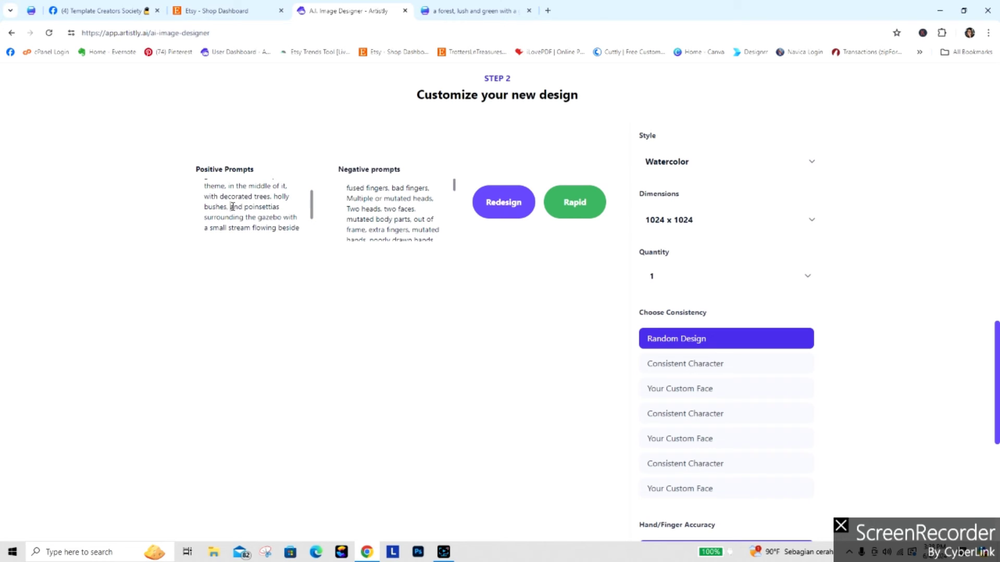
drag(233, 207, 245, 208)
key(BackSpace)
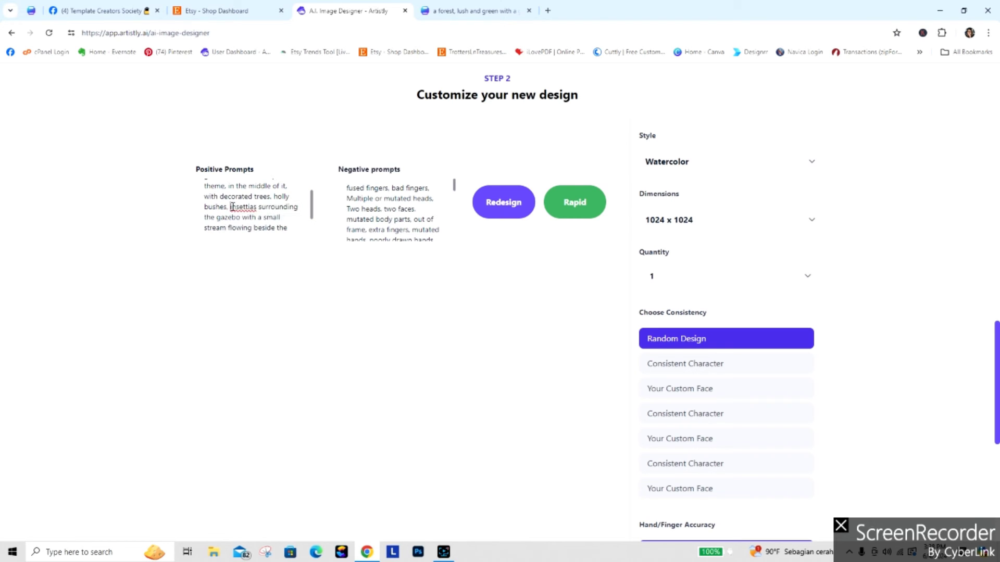
click(220, 197)
click(205, 198)
key(ctrl+Delete)
key(ctrl+Delete)
key(ctrl+Delete)
key(ctrl+Delete)
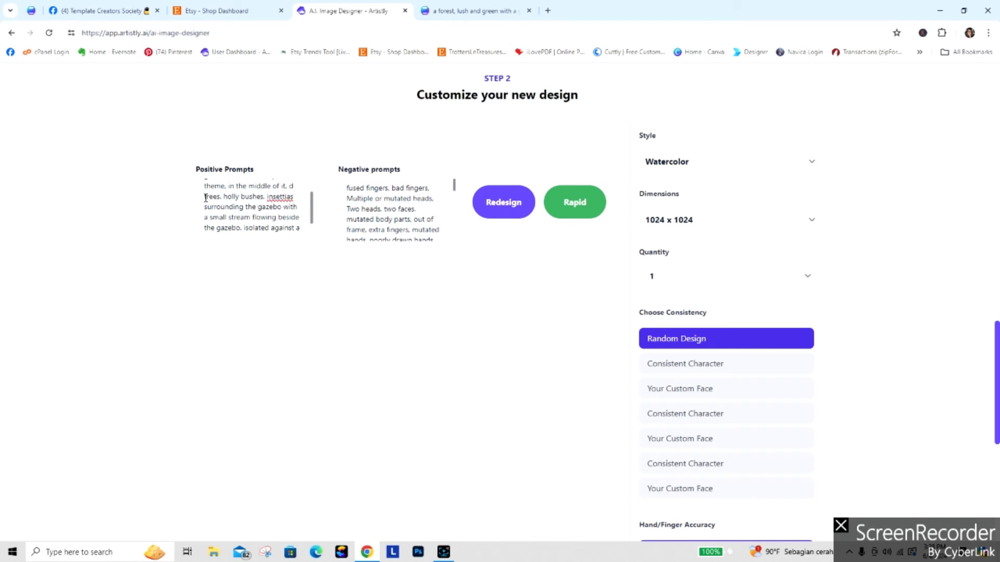
key(Delete)
key(Delete)
key(Delete)
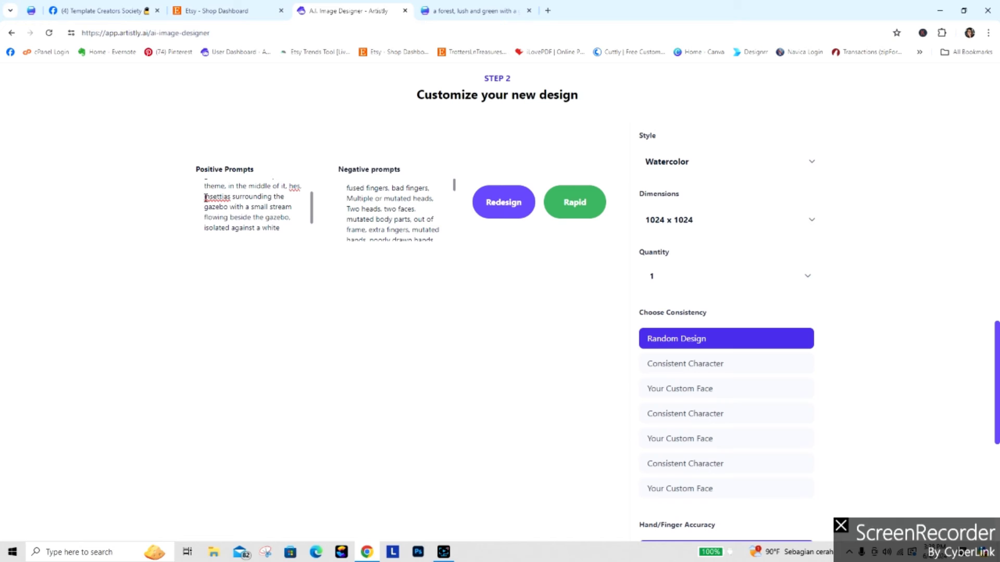
key(Delete)
key(Delete)
key(Delete)
key(Delete)
key(Delete)
key(Delete)
key(Delete)
key(Delete)
key(Delete)
key(Delete)
key(Delete)
key(Delete)
key(Delete)
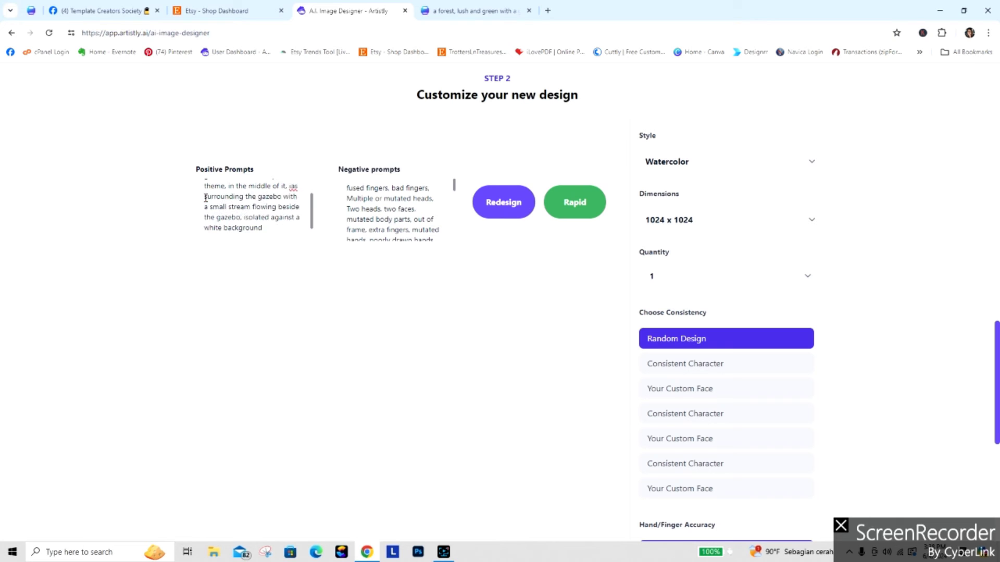
key(Delete)
key(Delete)
key(Delete)
text(flower)
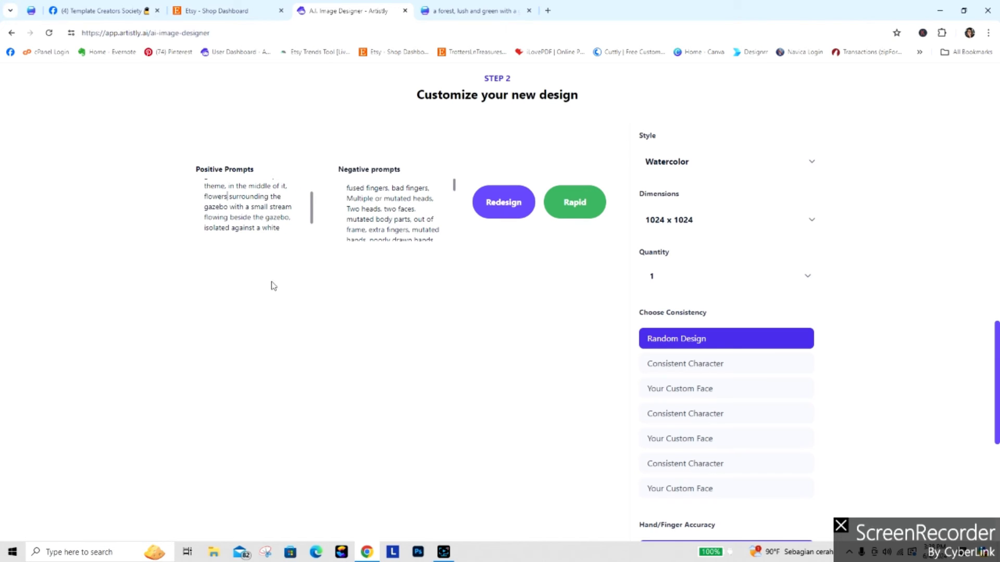
Set the quantity to 4 and generate the redesigned summertime patriotic gazebo images
click(670, 277)
click(668, 324)
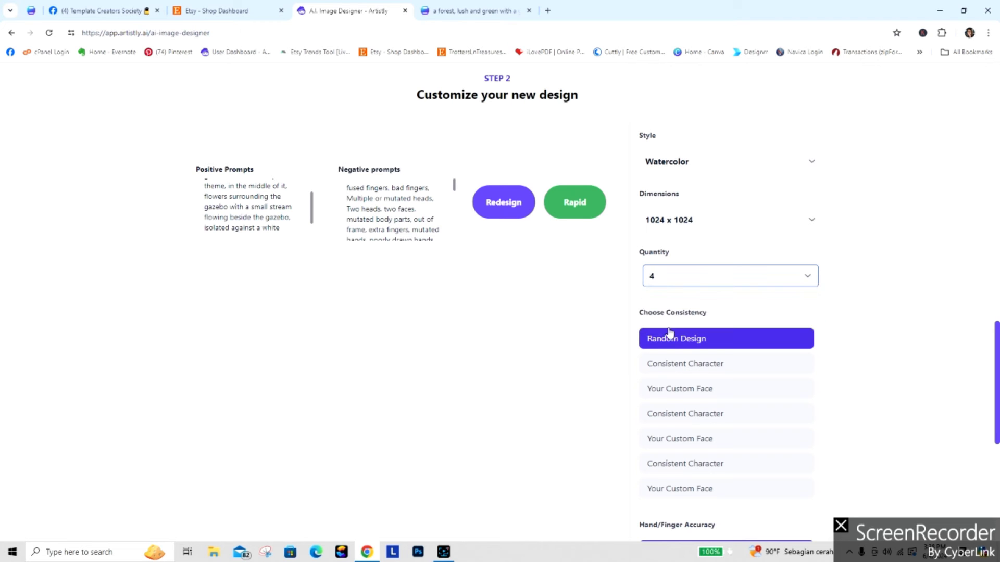
click(495, 203)
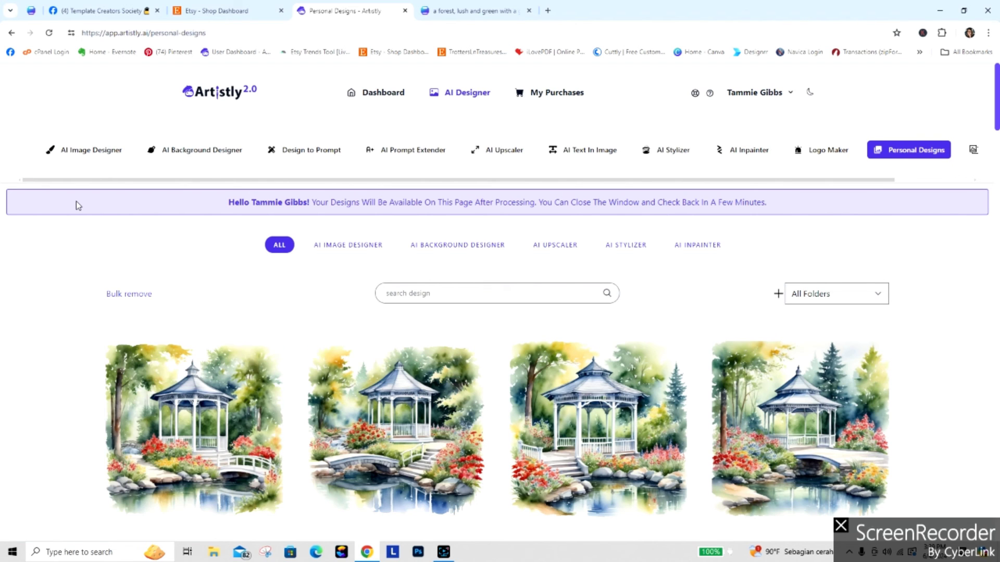
Make the first new summertime gazebo design private and start a redesign of it in Watercolor style
click(179, 430)
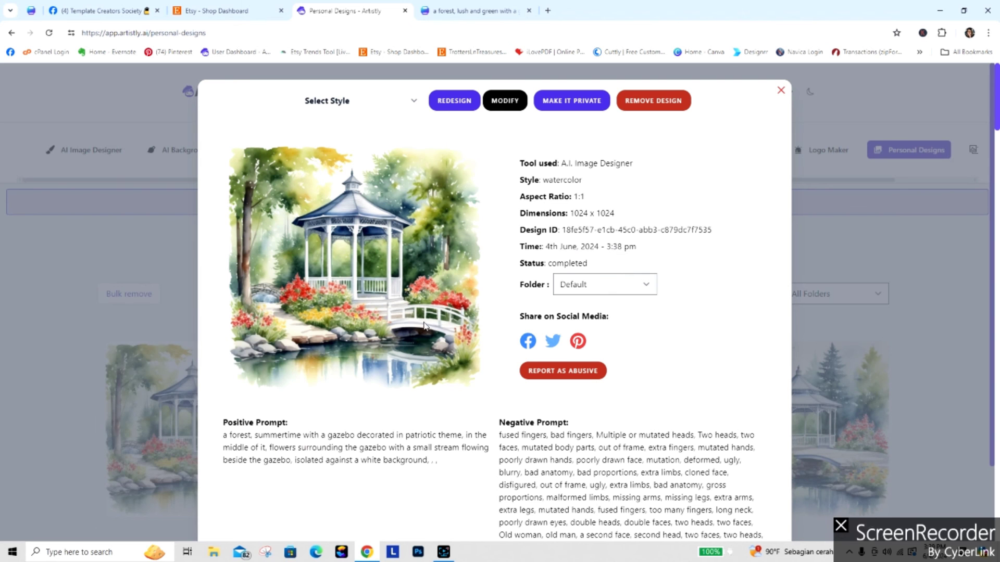
click(583, 100)
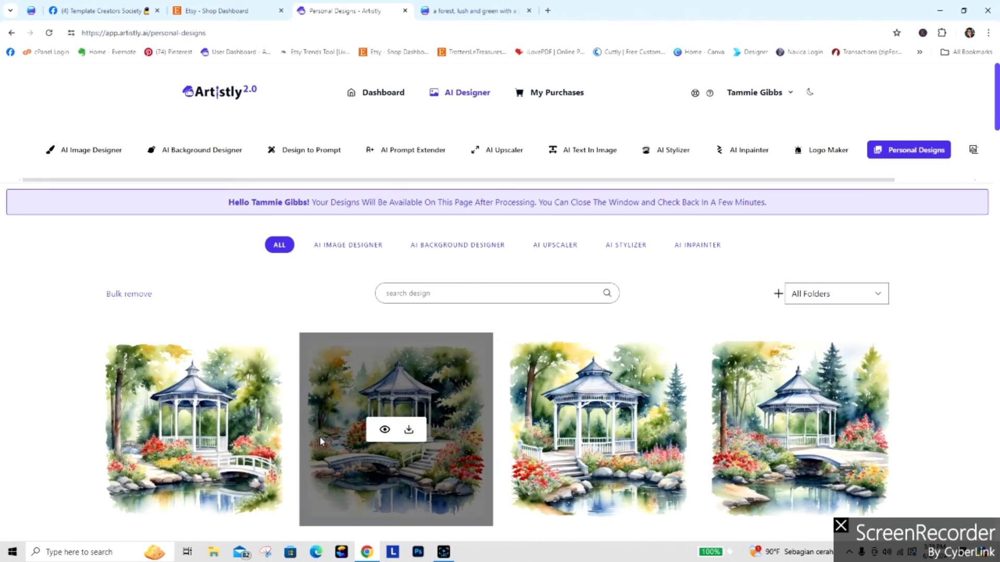
mouse_move(127, 490)
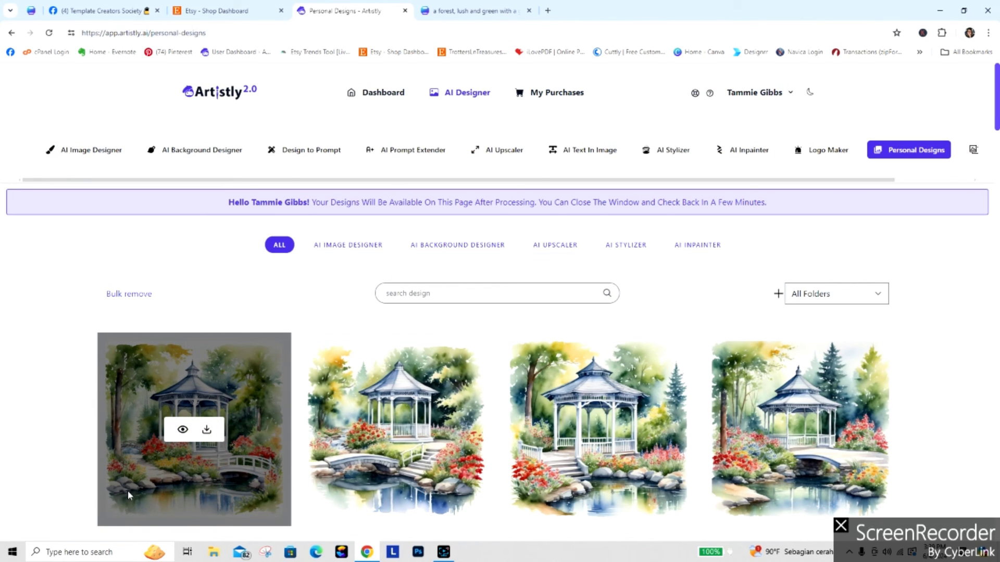
click(183, 430)
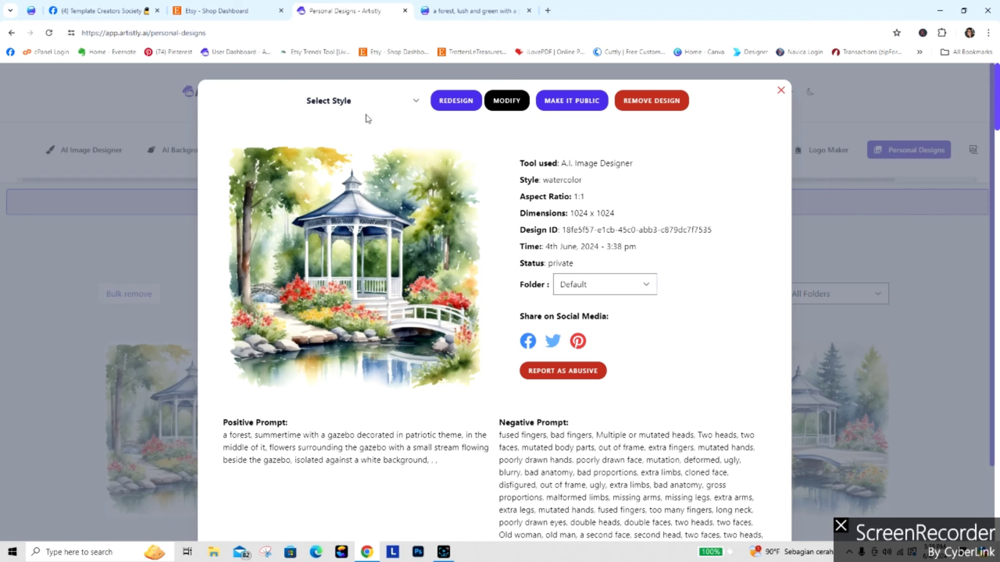
click(356, 101)
click(363, 172)
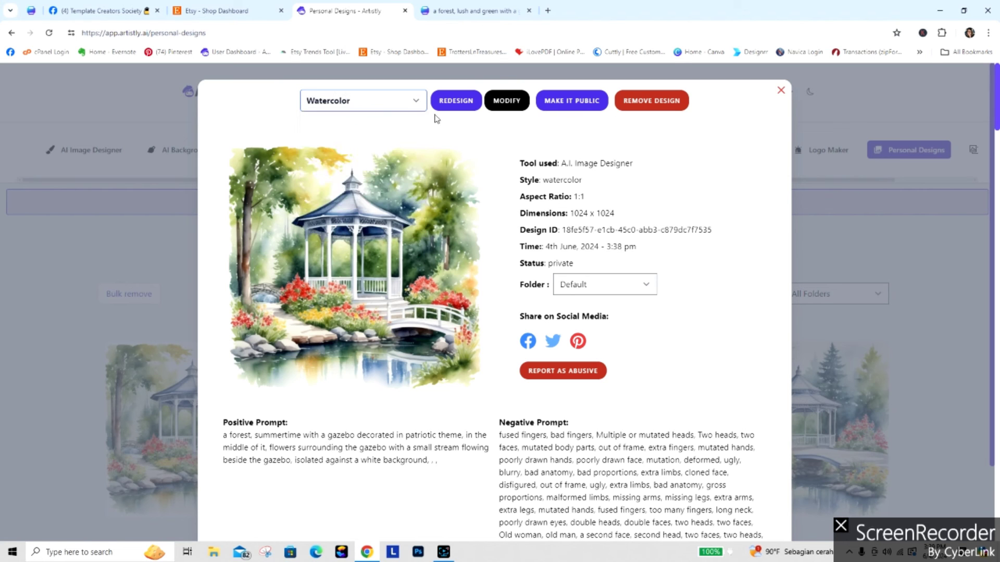
click(456, 100)
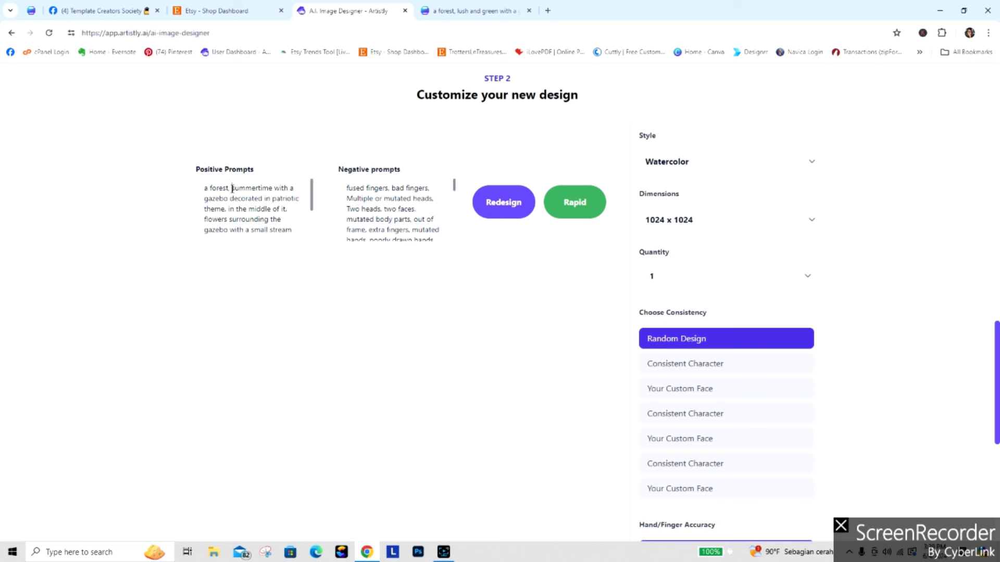
In the positive prompt, delete "summertime with a" and insert "red, white and blue, bunting, 4th of July," after "patriotic theme,"
drag(232, 189, 305, 191)
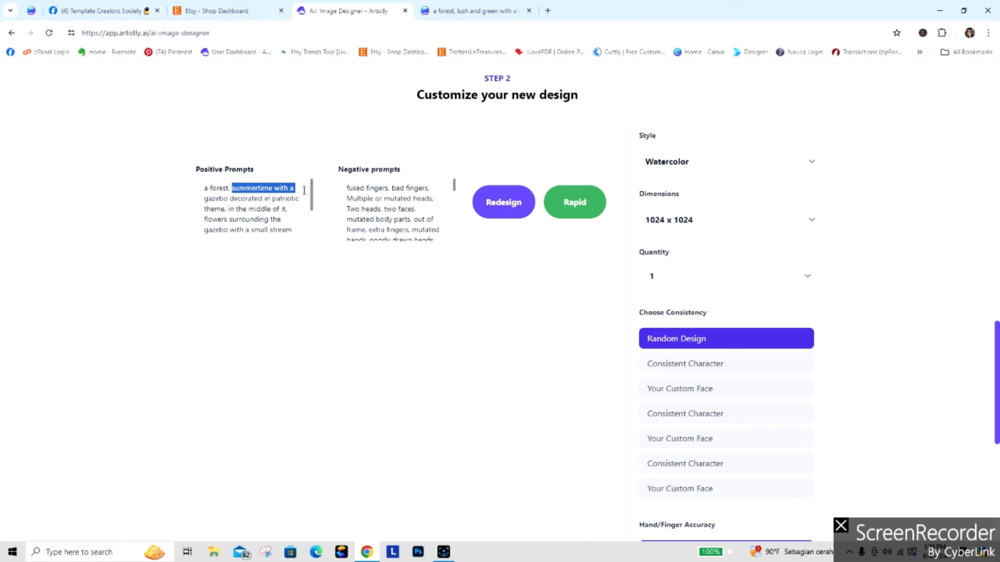
key(BackSpace)
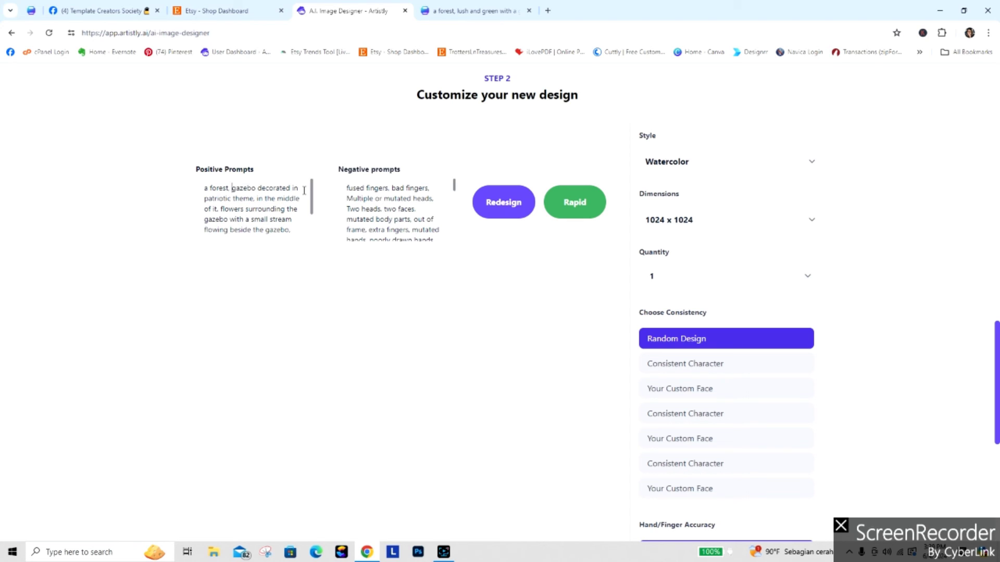
click(253, 199)
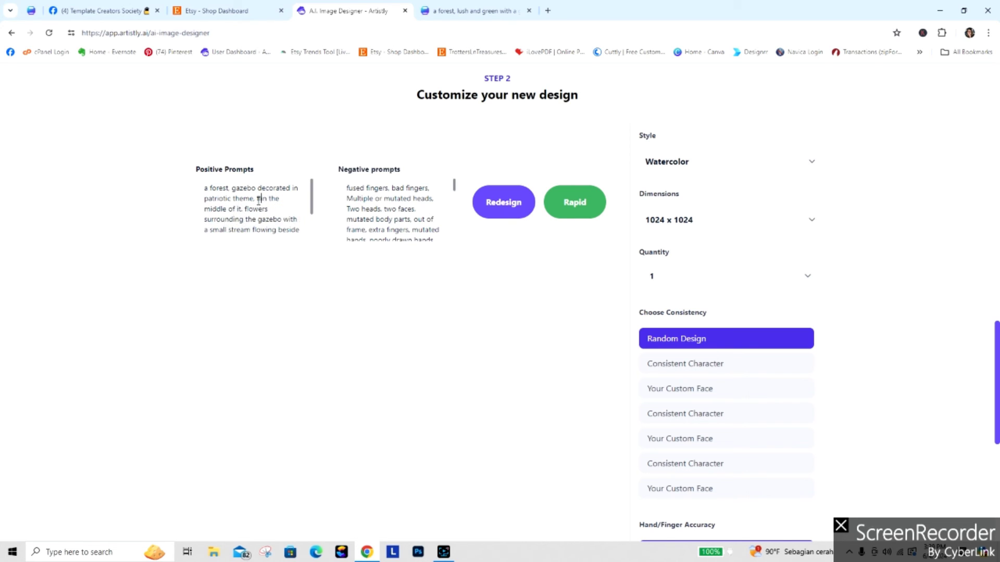
text(a )
text(ed, white and blue. )
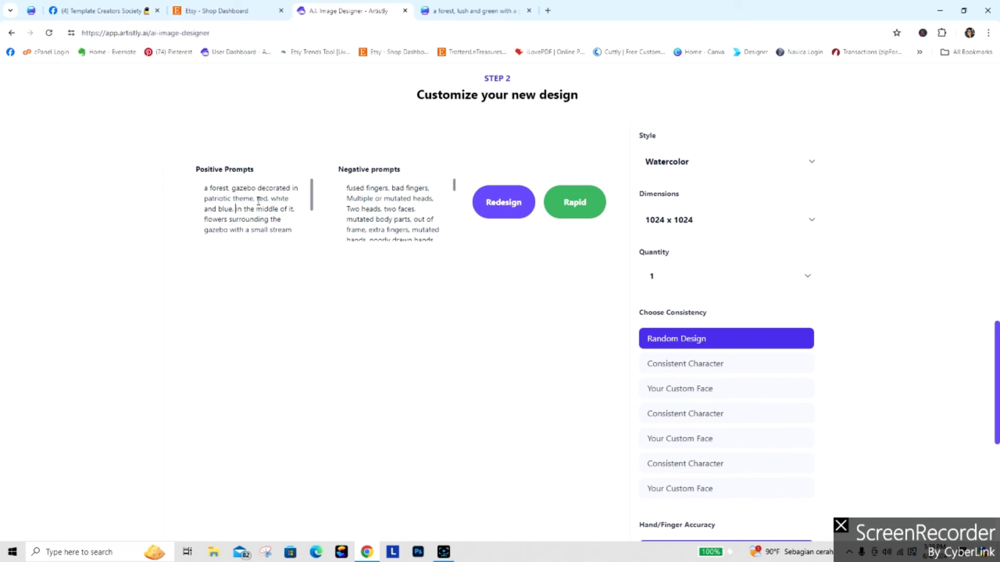
text(bunting)
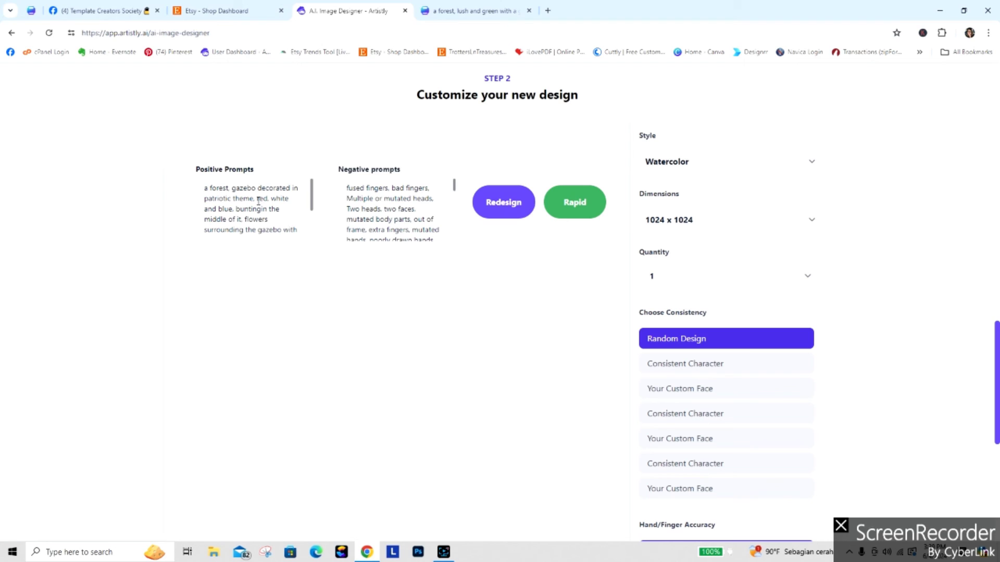
text(. )
text(4th of )
text(July,)
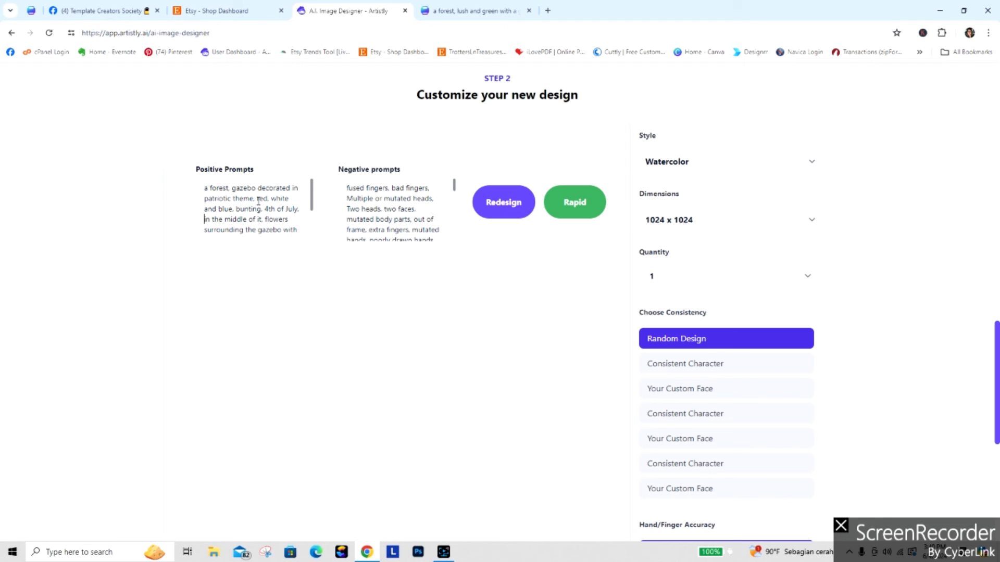
Set the quantity to 4 and generate the redesigned 4th of July gazebo images
click(675, 279)
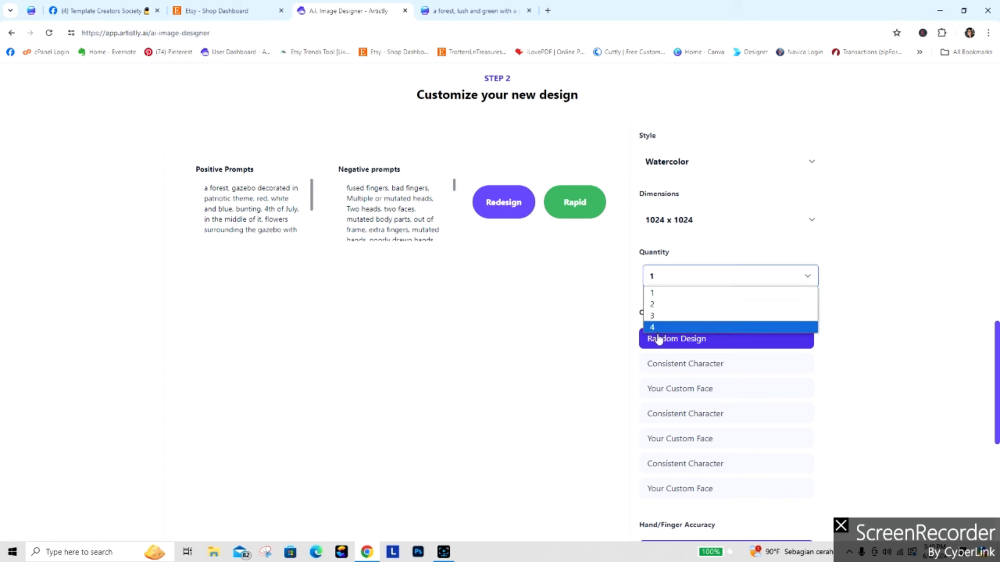
click(658, 327)
click(509, 209)
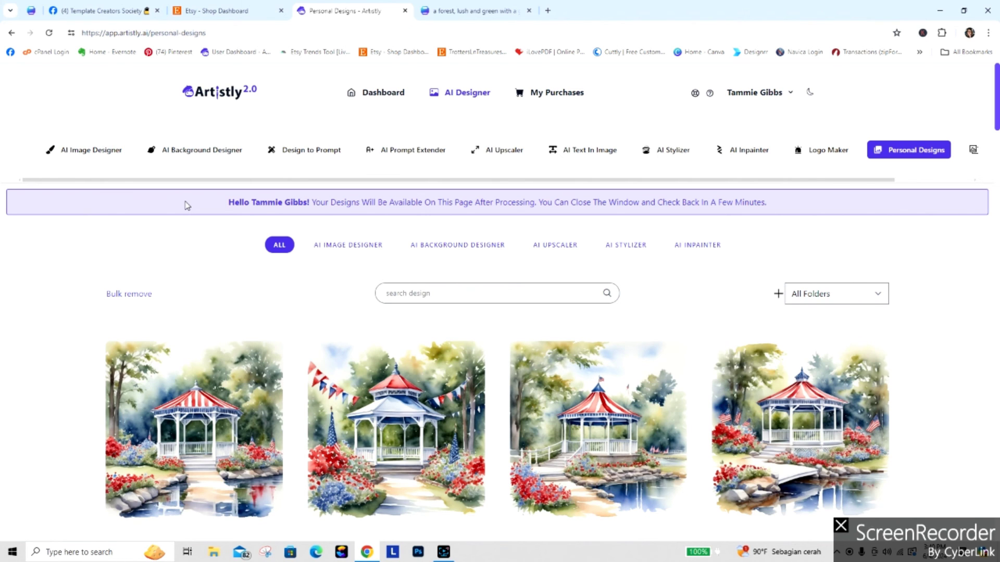
Open the first 4th of July gazebo design and make it private
click(182, 429)
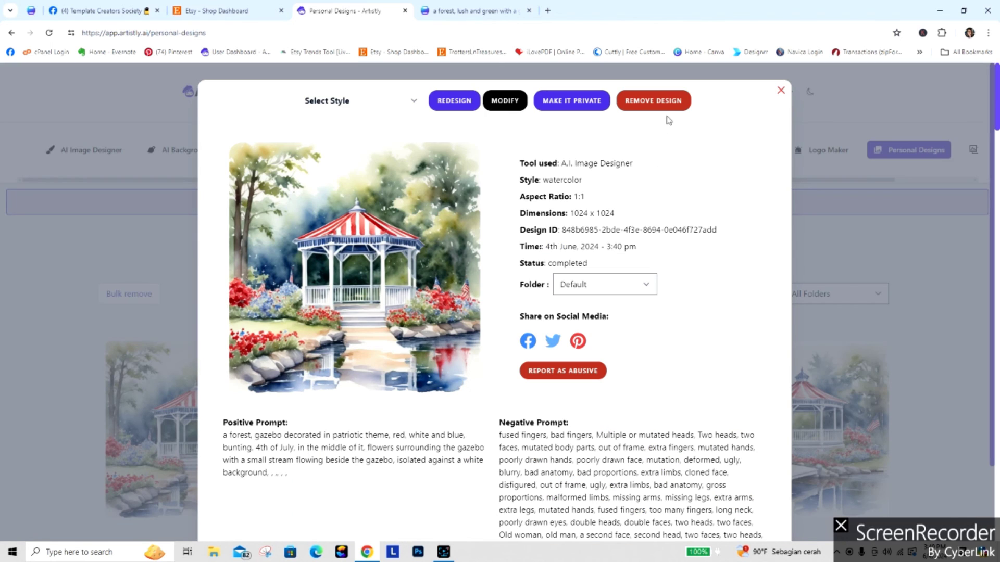
click(576, 102)
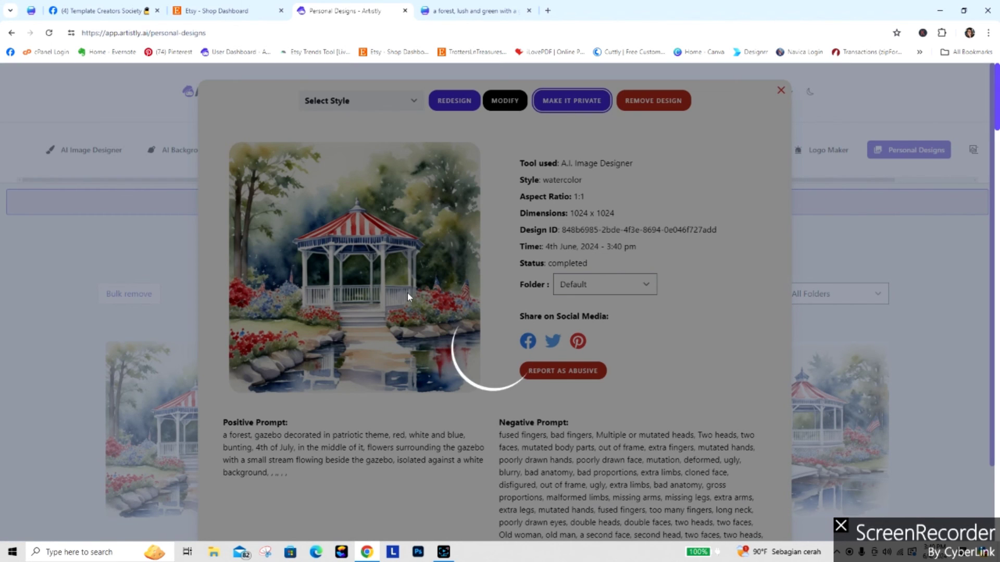